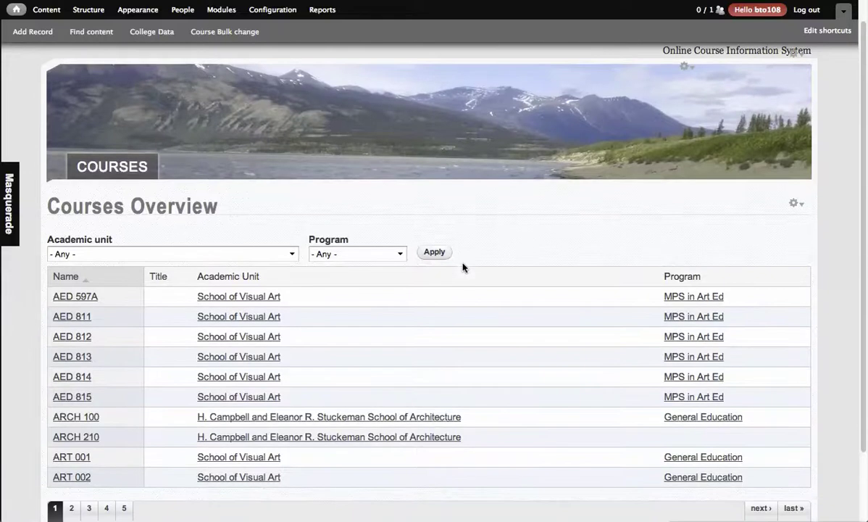
scroll(477, 300, "down", 2)
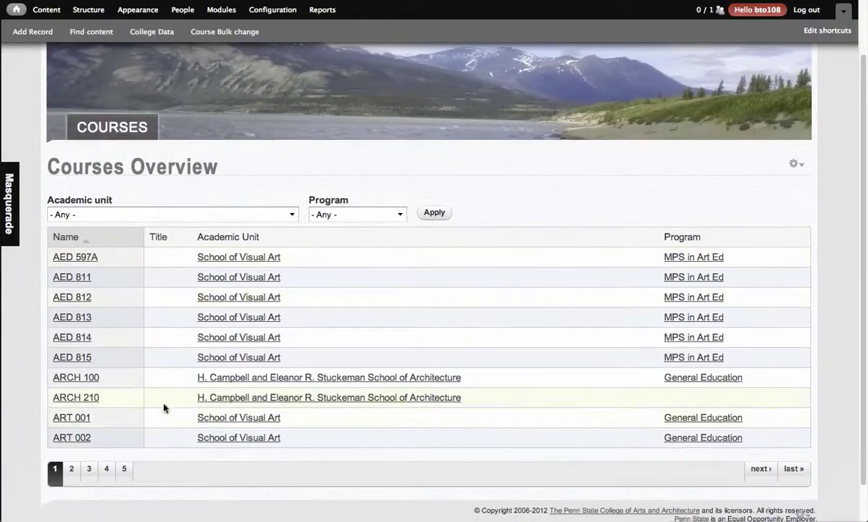
View the ARCH 210 course, then return to the Courses Overview and open ARCH 100
left_click(87, 399)
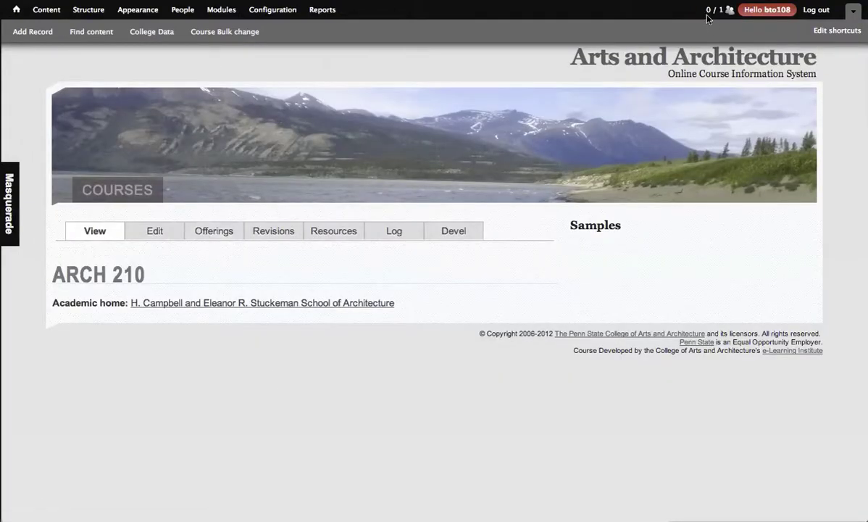
left_click(630, 65)
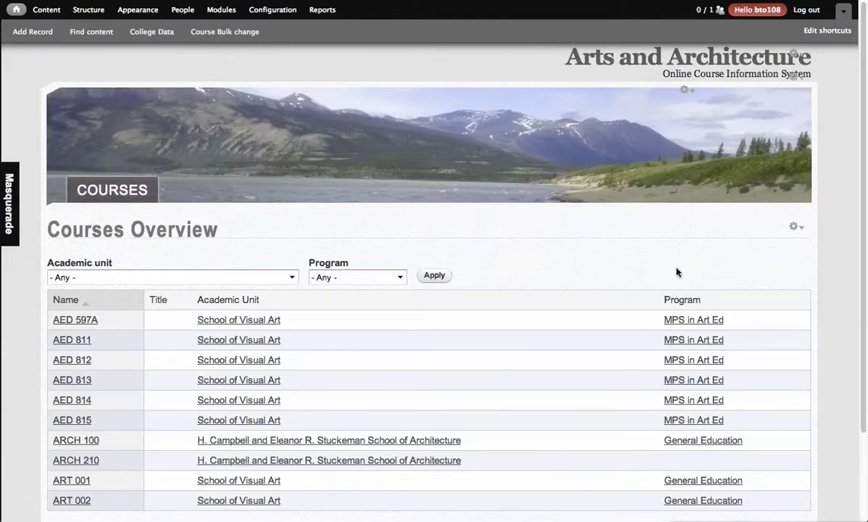
scroll(566, 310, "down", 2)
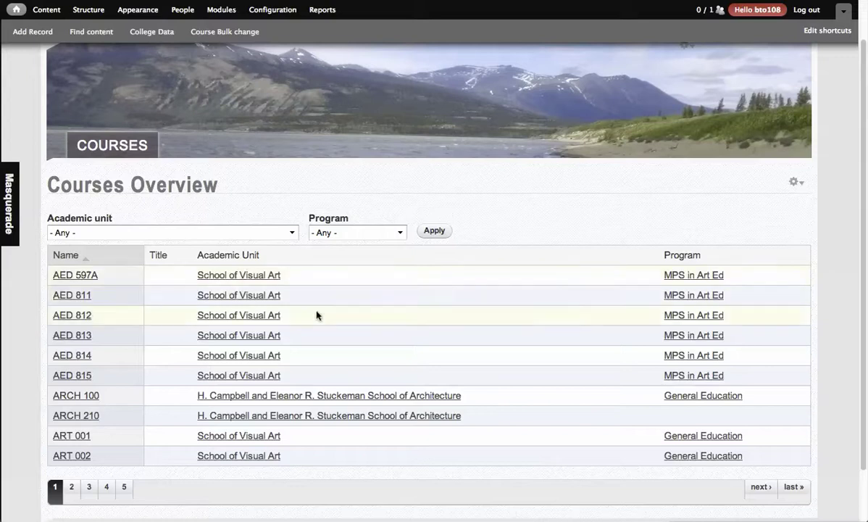
left_click(85, 399)
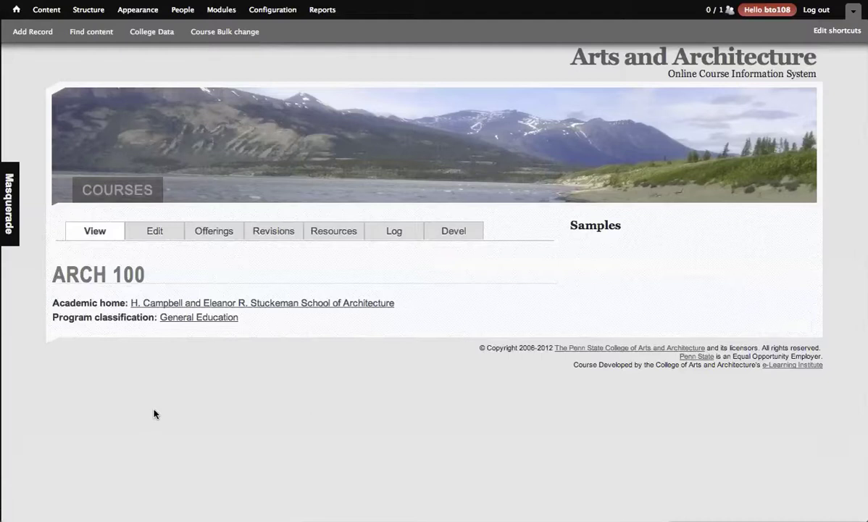
Browse the site's Content list and move to its second page of older items
left_click(41, 14)
scroll(326, 299, "down", 5)
scroll(165, 252, "down", 8)
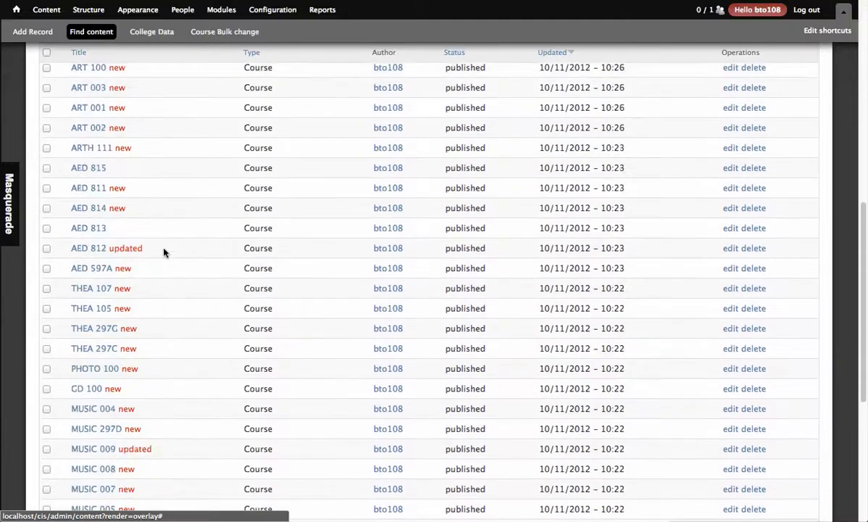
scroll(165, 252, "down", 3)
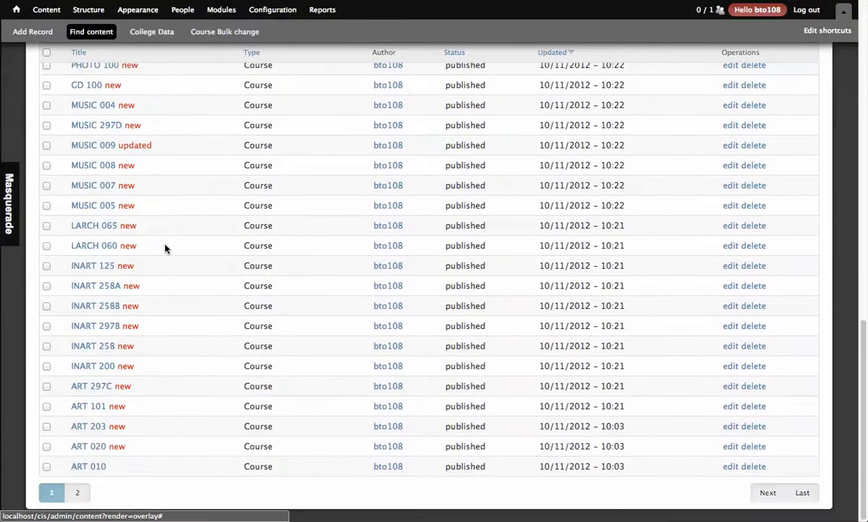
left_click(75, 493)
scroll(326, 323, "down", 2)
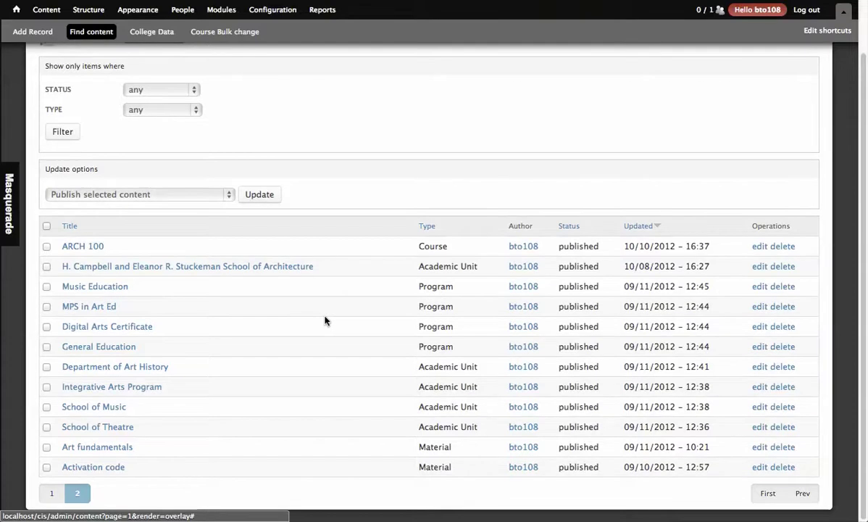
Open Structure > Content types and highlight the Material (isbn2node_book) and Course entries
mouse_move(87, 10)
left_click(92, 39)
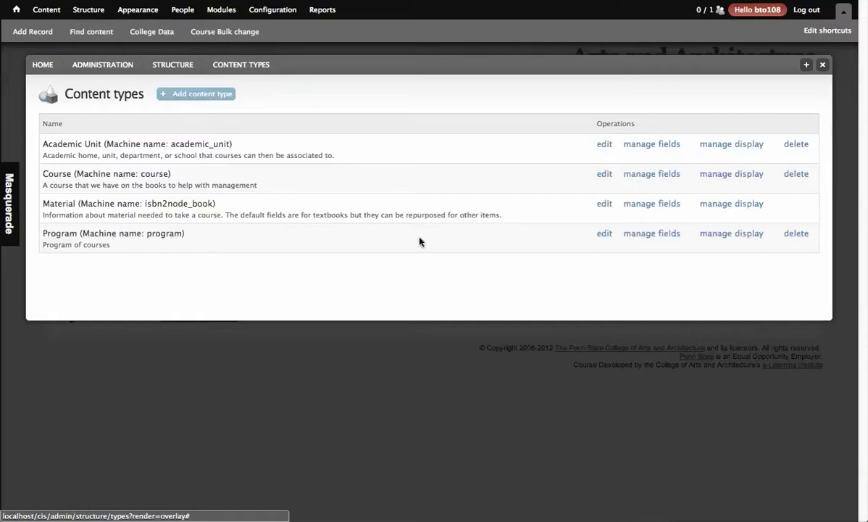
left_click_drag(250, 214, 188, 209)
left_click(189, 210)
double_click(155, 204)
left_click(240, 212)
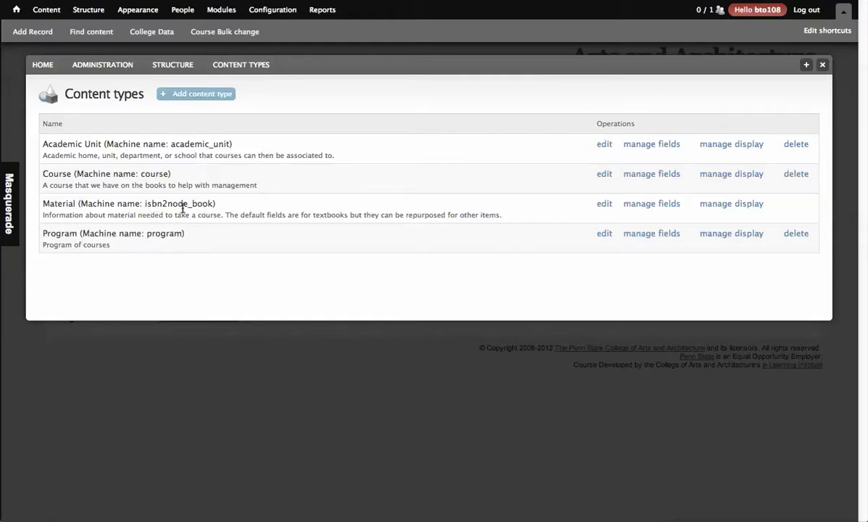
left_click_drag(42, 175, 163, 169)
left_click_drag(76, 144, 82, 143)
left_click(152, 145)
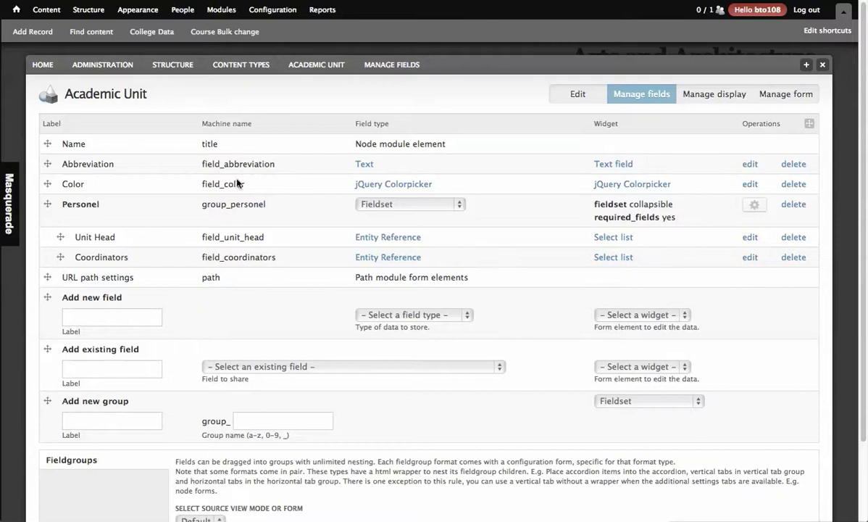
left_click(241, 65)
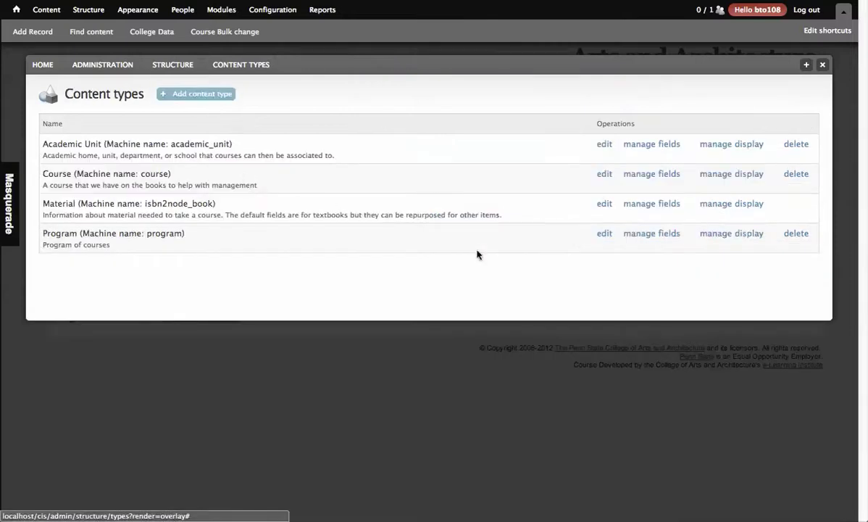
left_click(661, 234)
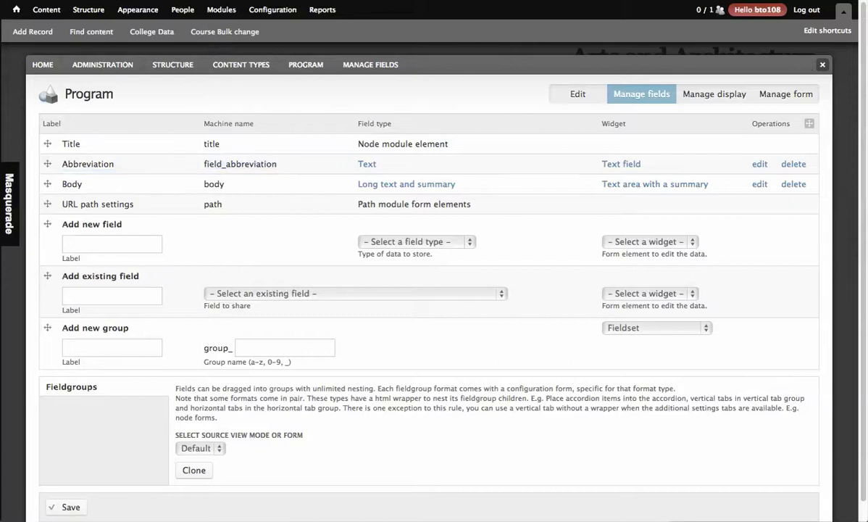
key("alt+Left")
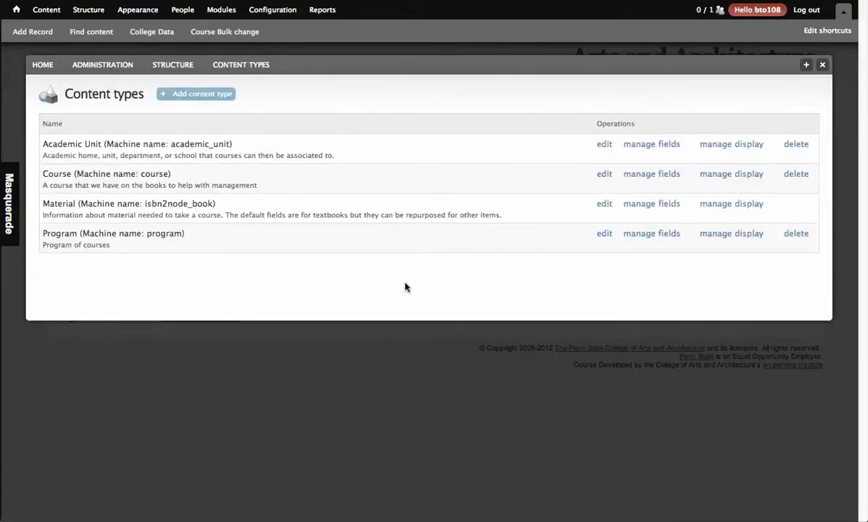
left_click(632, 173)
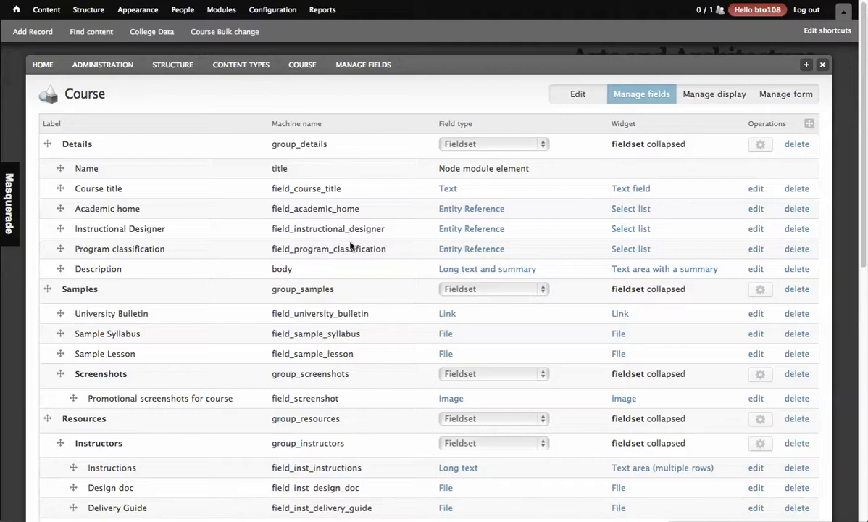
Scroll through the Course content type's fields table down to the Offerings group
scroll(356, 257, "down", 2)
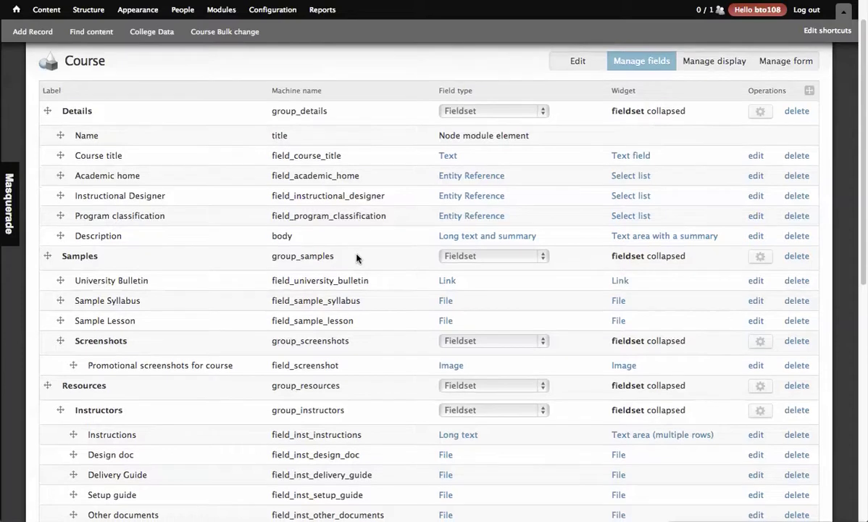
scroll(356, 257, "up", 1)
scroll(356, 259, "down", 1)
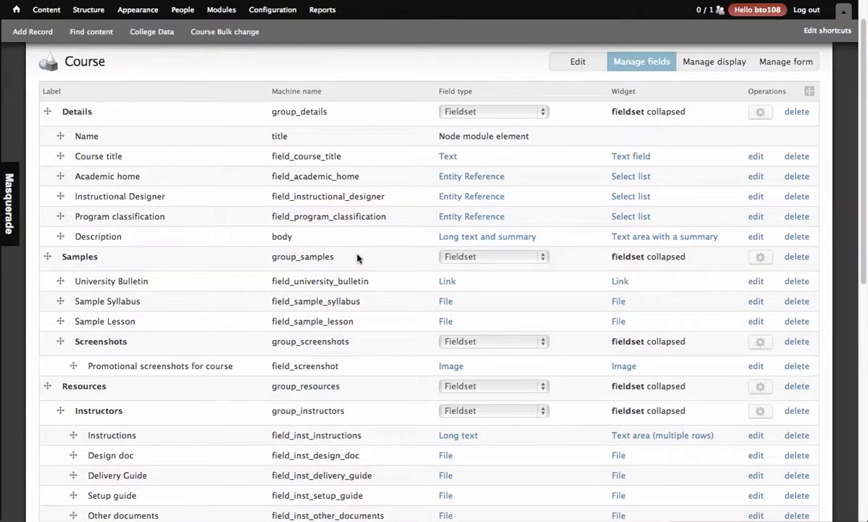
scroll(357, 257, "down", 3)
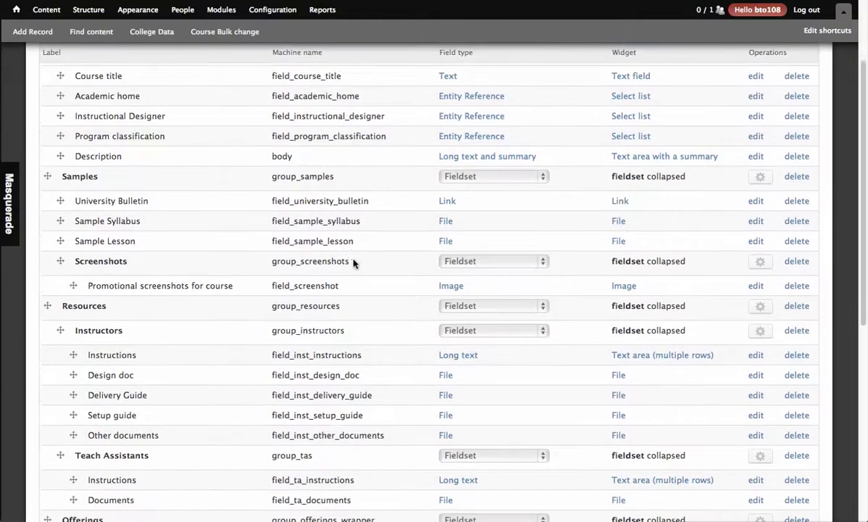
scroll(354, 261, "up", 4)
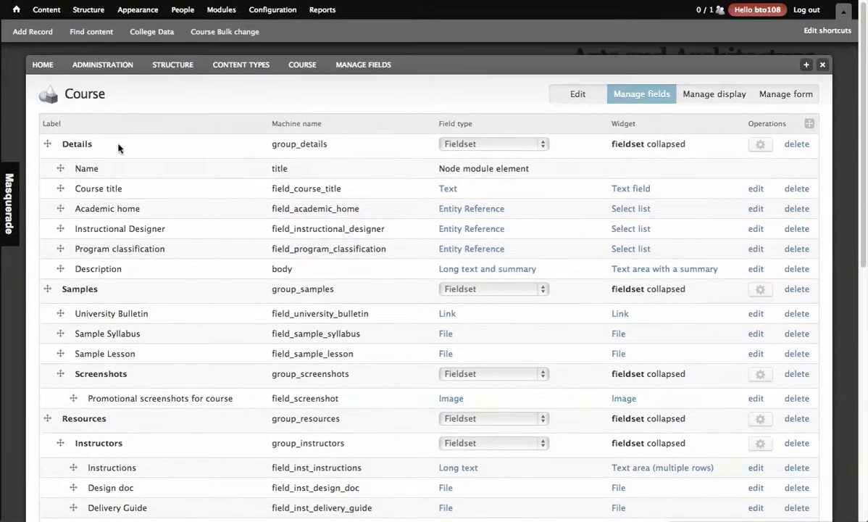
scroll(273, 203, "down", 1)
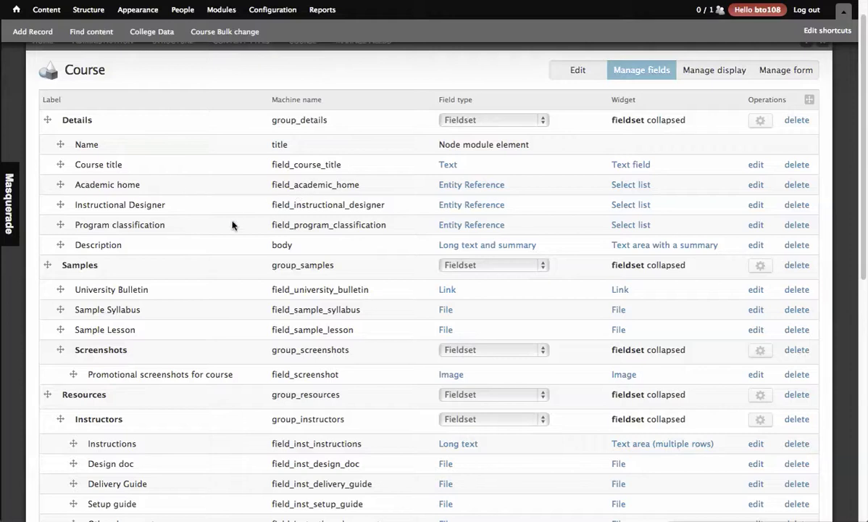
scroll(170, 109, "down", 1)
scroll(213, 129, "down", 5)
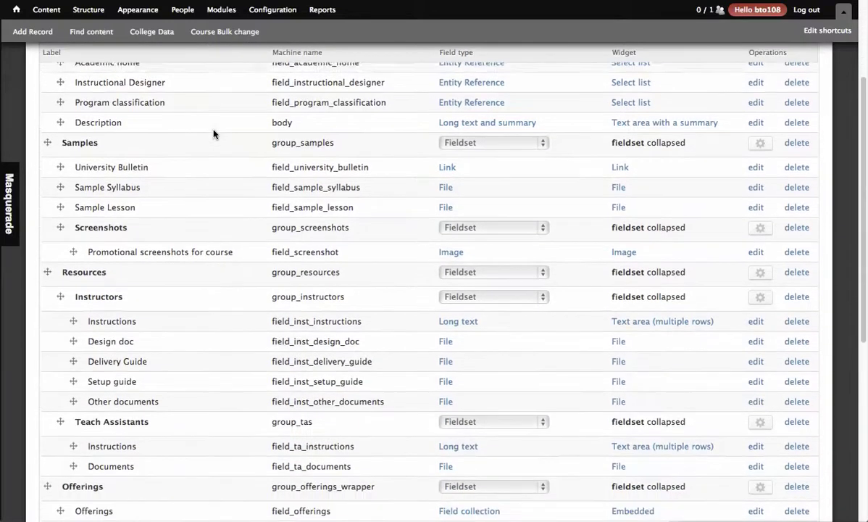
scroll(213, 133, "down", 2)
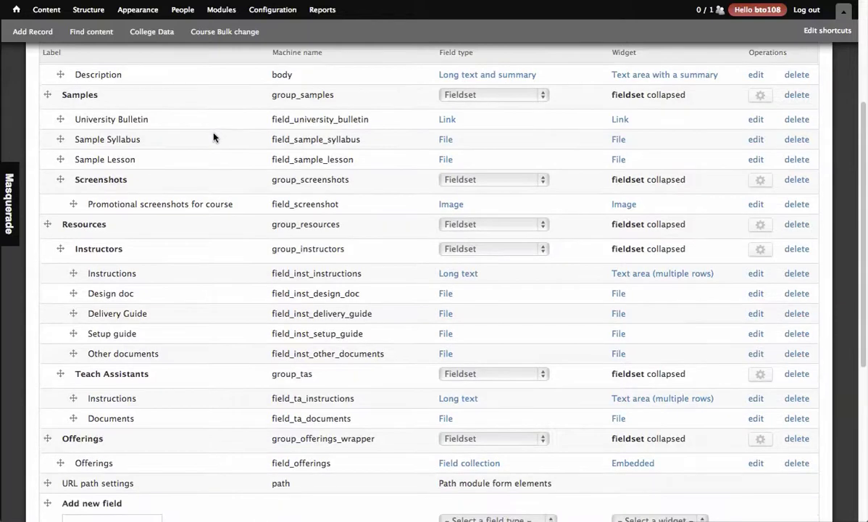
scroll(213, 135, "down", 3)
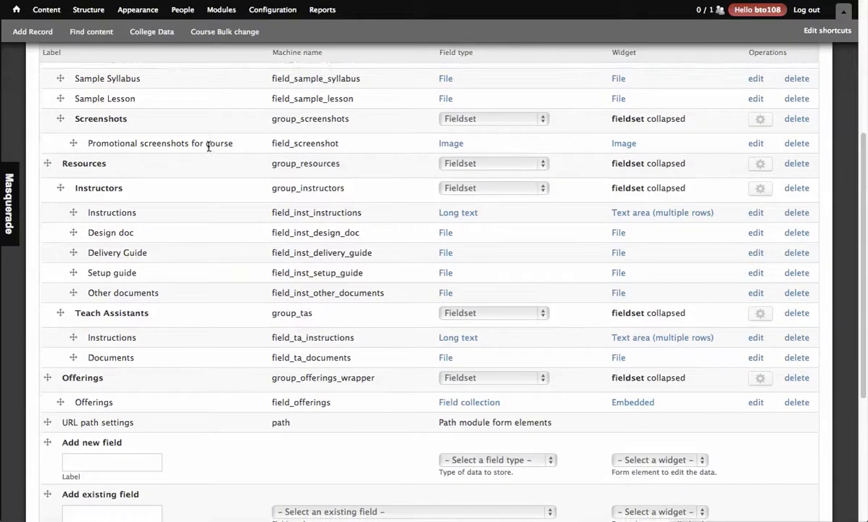
scroll(205, 163, "down", 1)
scroll(166, 191, "down", 1)
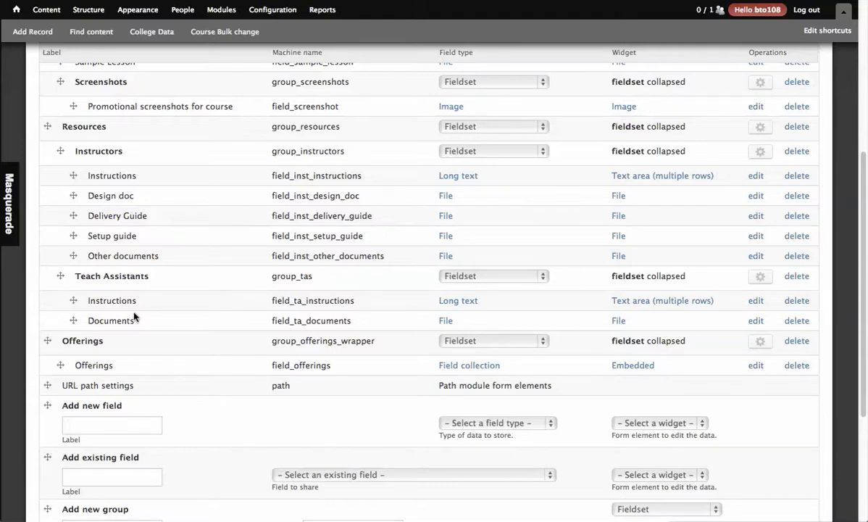
Highlight the Offerings group label and its field_offerings machine name
left_click_drag(60, 340, 133, 344)
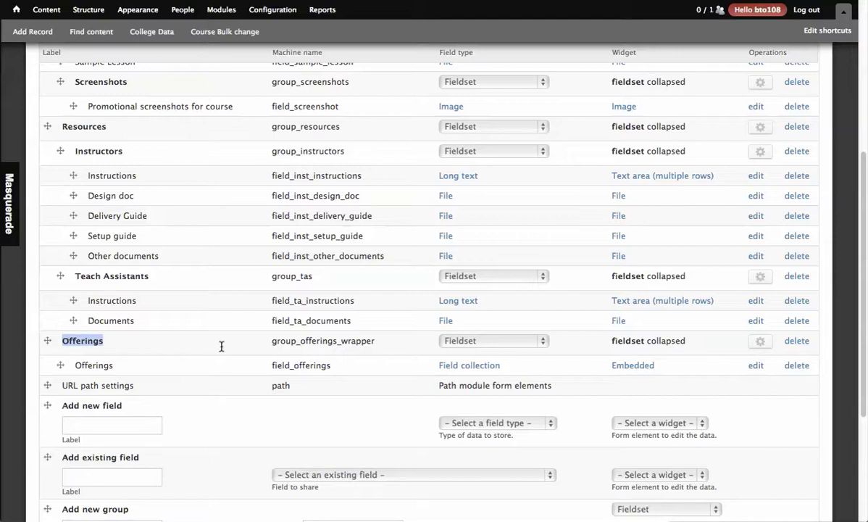
left_click(274, 359)
left_click_drag(273, 360, 331, 357)
left_click(330, 365)
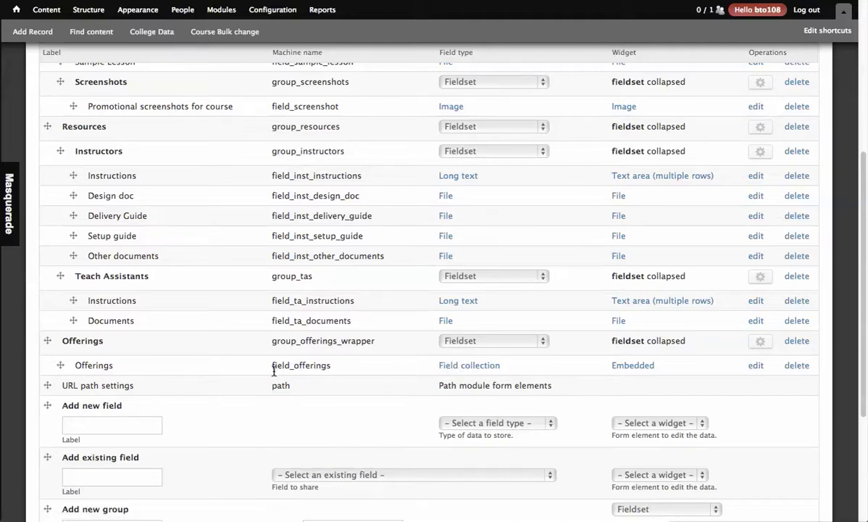
mouse_move(87, 24)
Open Structure > Field collections, review field_offerings' fields, then return to the collections list
left_click(99, 97)
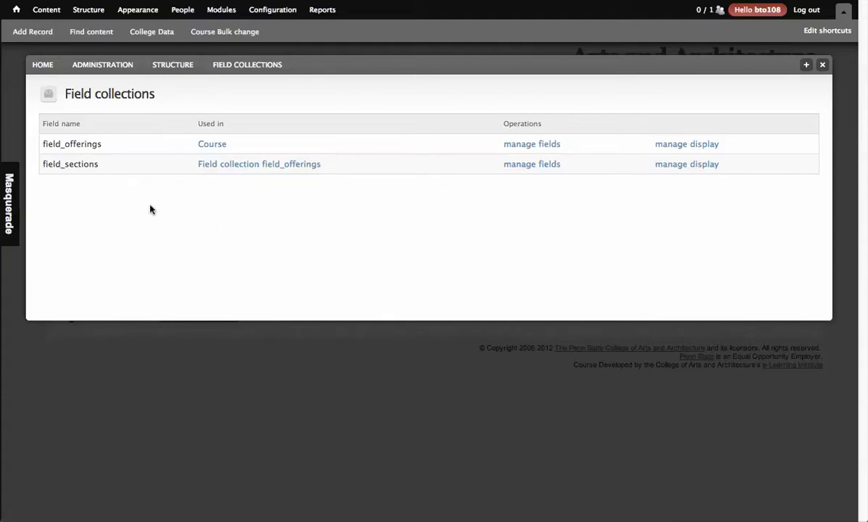
left_click(505, 145)
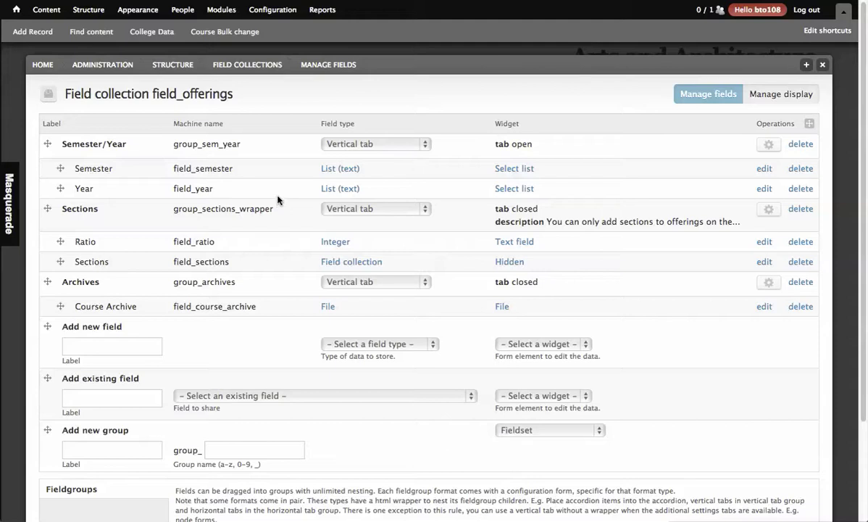
left_click(248, 67)
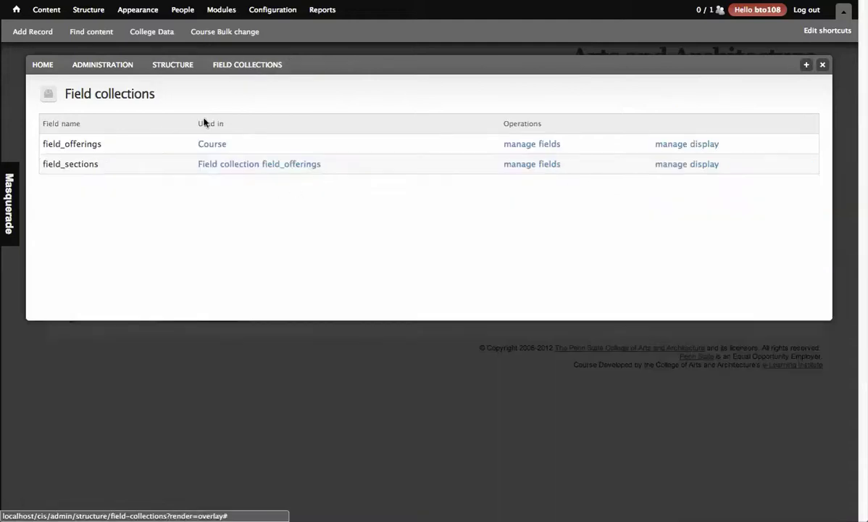
left_click(516, 169)
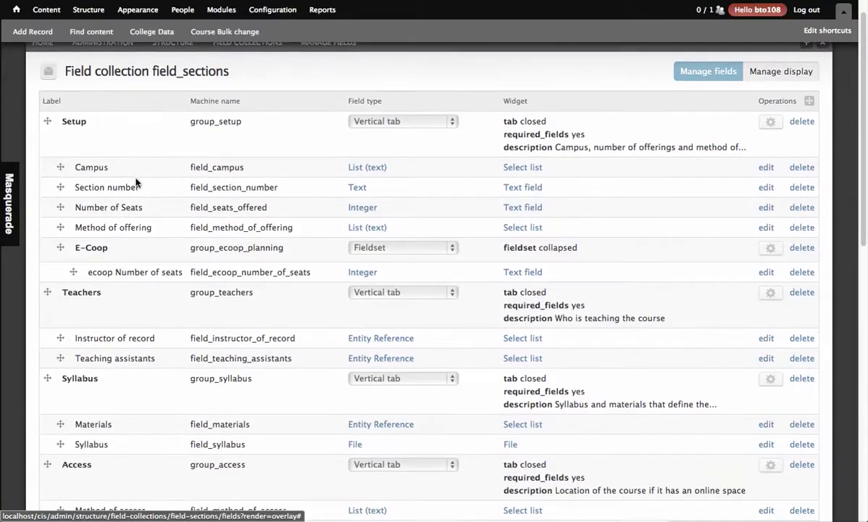
scroll(126, 163, "down", 1)
scroll(136, 182, "down", 4)
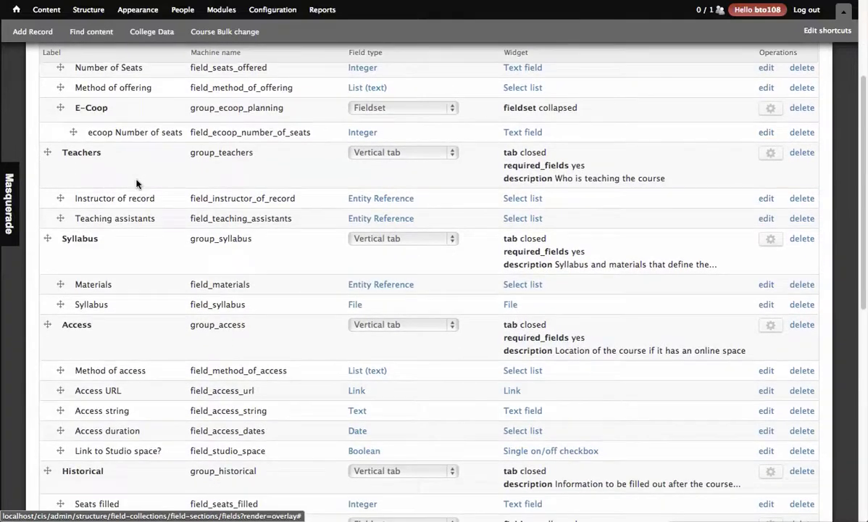
scroll(136, 184, "down", 1)
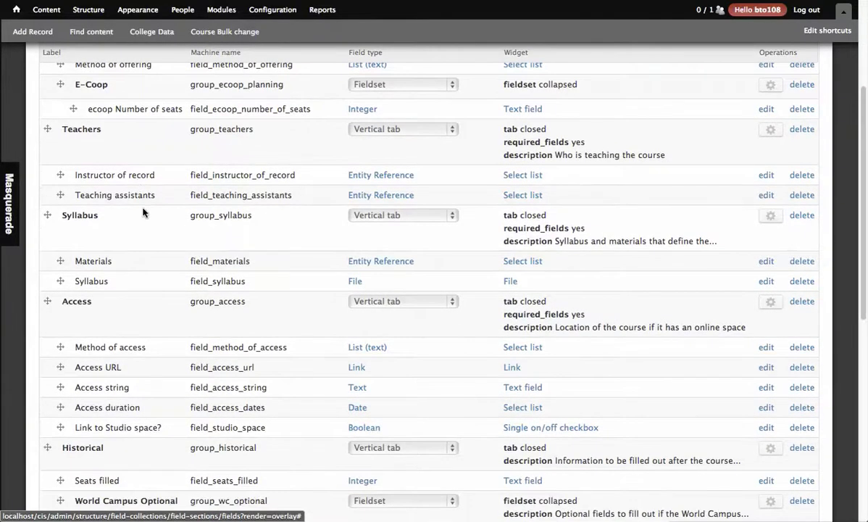
scroll(143, 210, "down", 2)
scroll(142, 212, "down", 3)
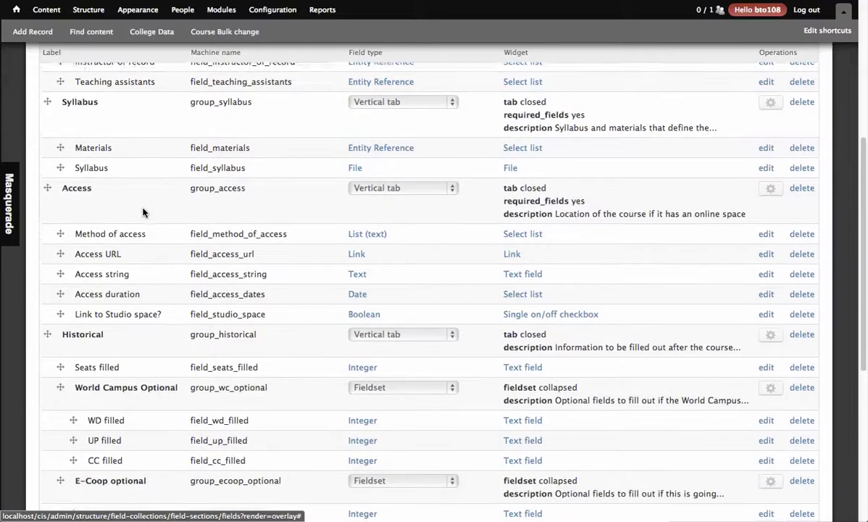
scroll(143, 212, "down", 1)
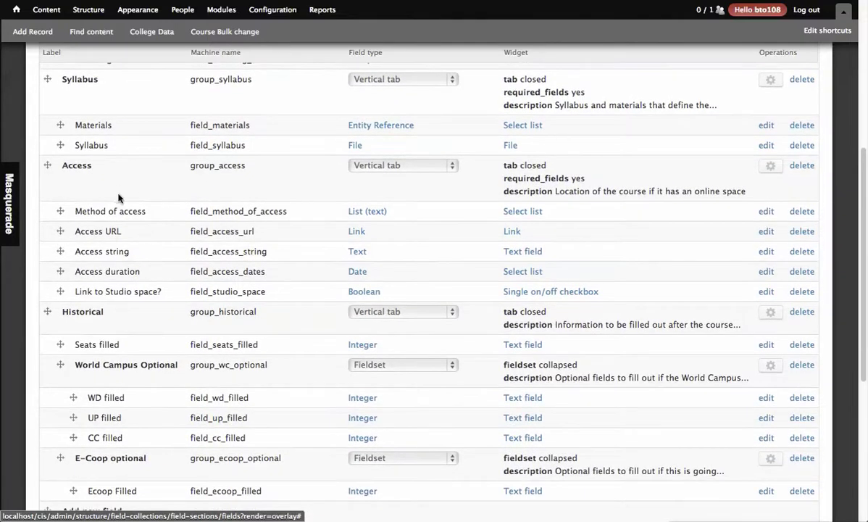
scroll(118, 197, "down", 5)
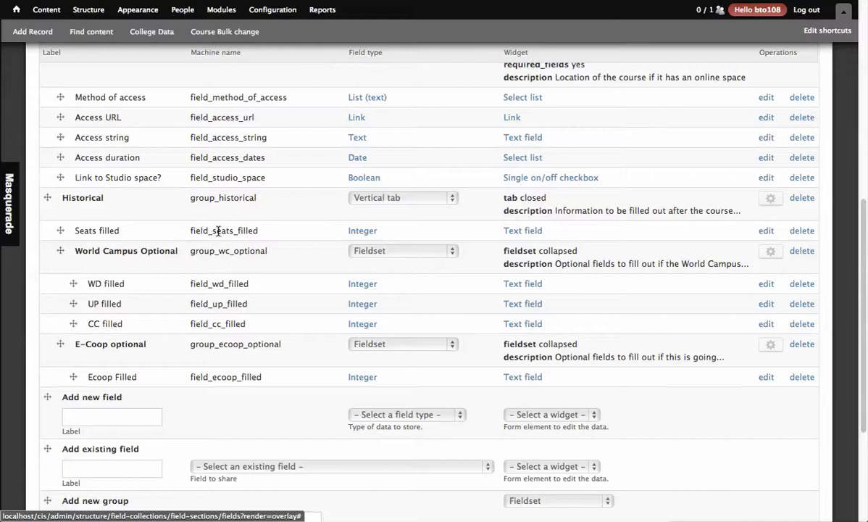
scroll(275, 304, "up", 5)
scroll(271, 325, "up", 8)
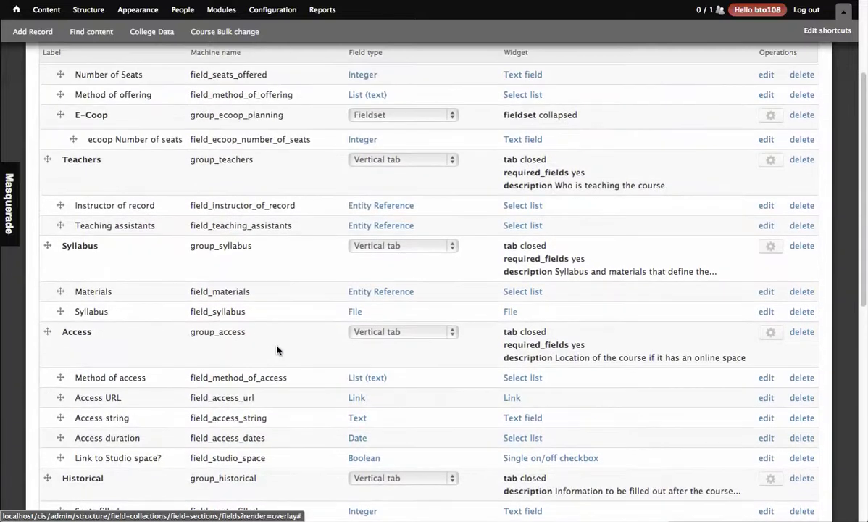
scroll(270, 340, "up", 7)
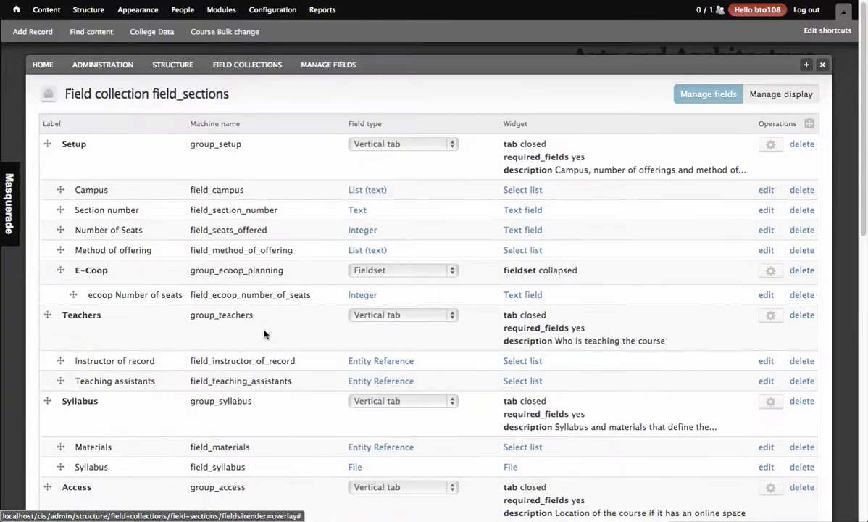
Go to page 2 of the Courses Overview, open ART 010 and bring up its edit form
left_click(822, 65)
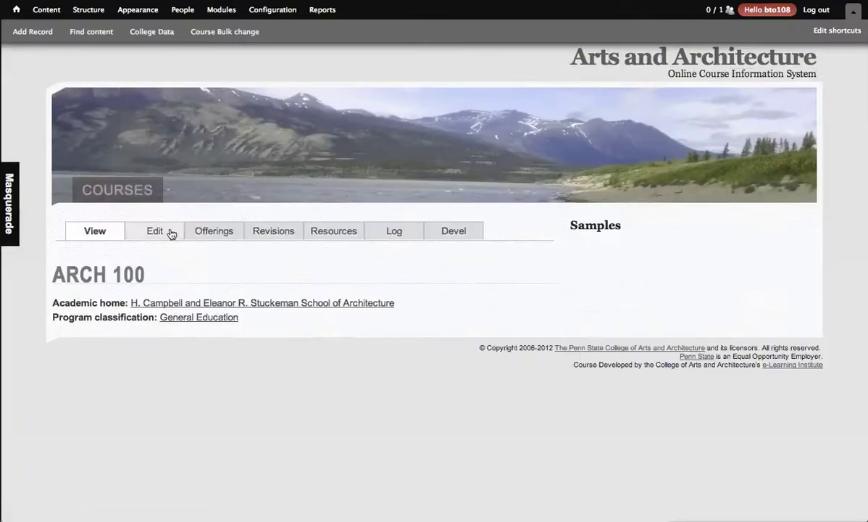
left_click(133, 200)
scroll(163, 187, "down", 3)
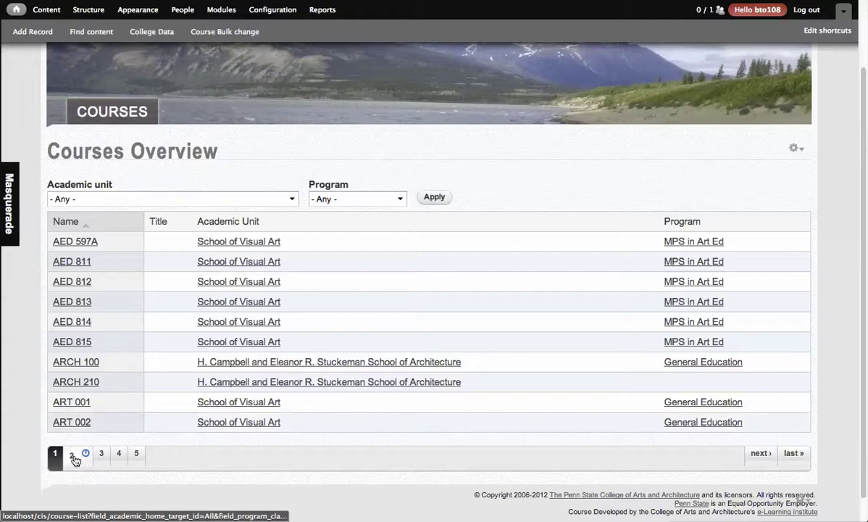
left_click(72, 455)
left_click(79, 265)
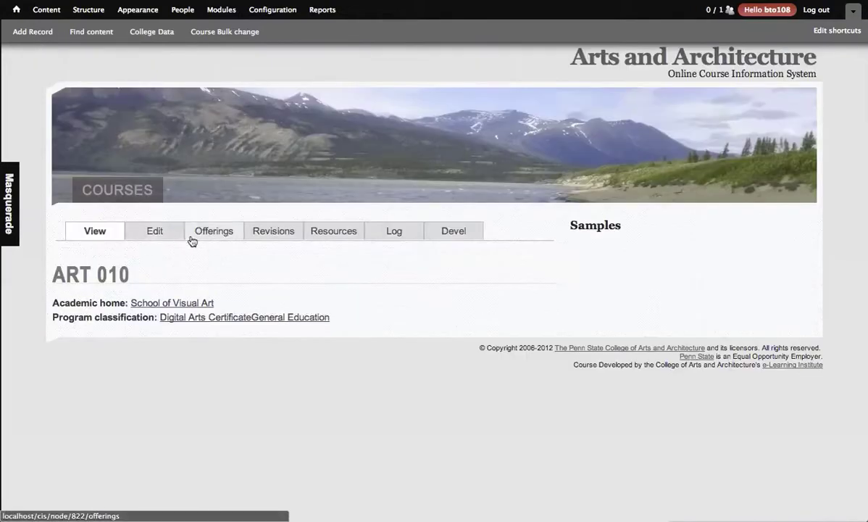
left_click(155, 226)
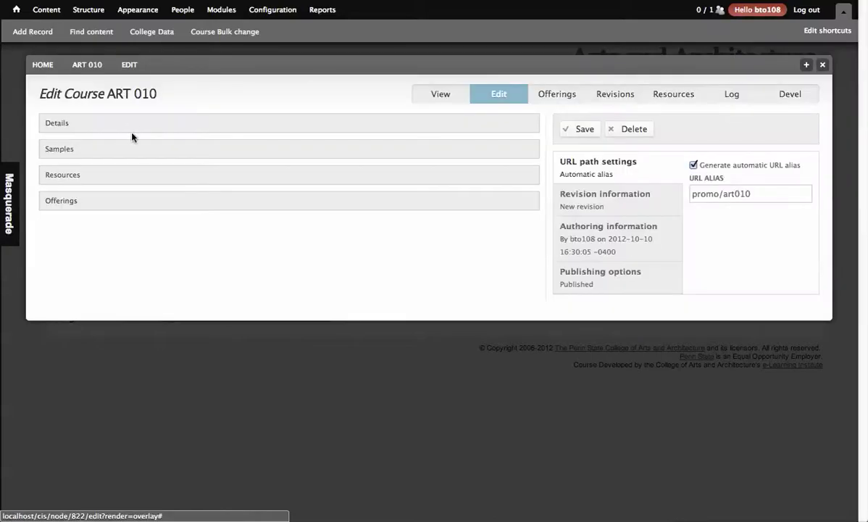
left_click(132, 127)
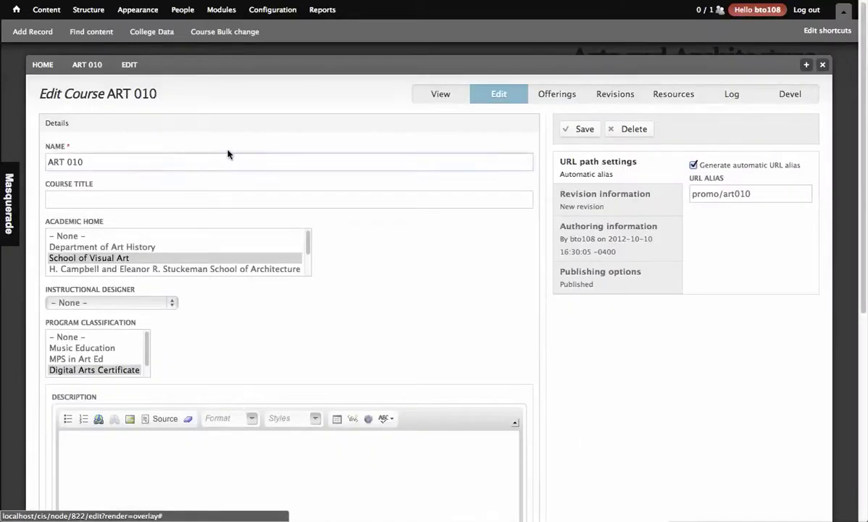
Check the instructional designer list unchanged and expand the Samples section of the ART 010 form
left_click(116, 305)
left_click(358, 314)
scroll(577, 372, "down", 1)
scroll(576, 366, "down", 5)
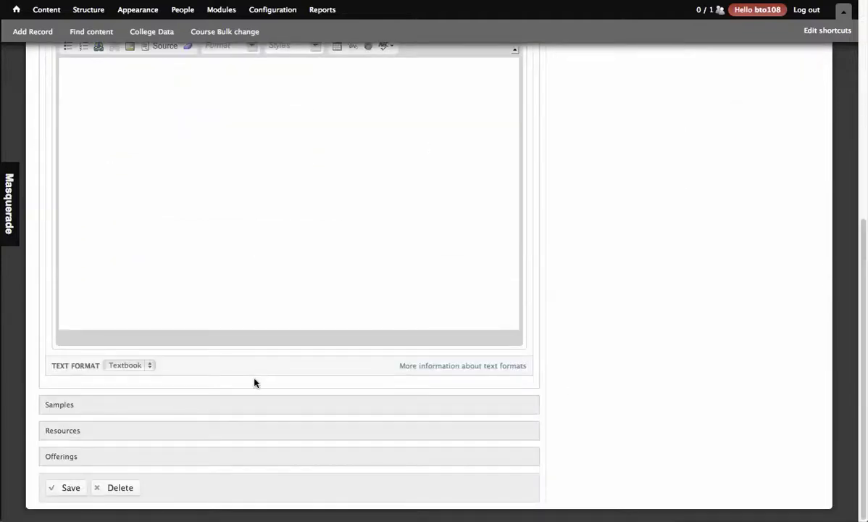
left_click(260, 399)
scroll(262, 406, "down", 5)
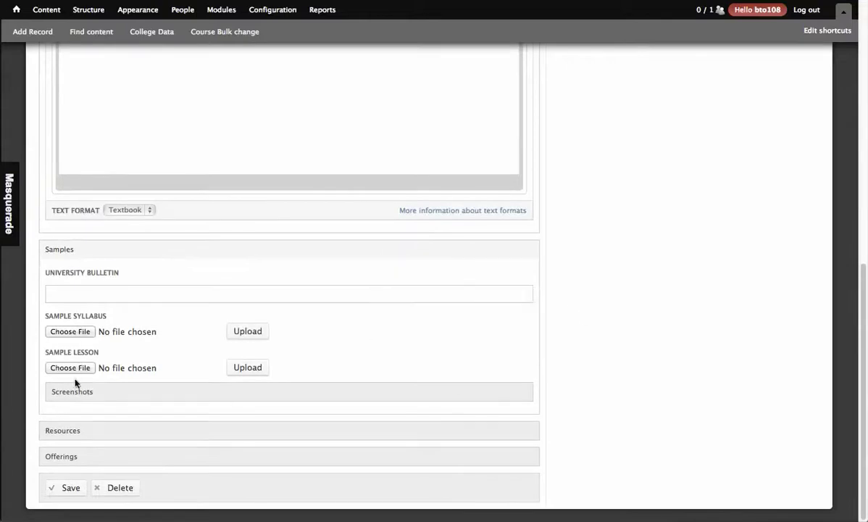
mouse_move(83, 366)
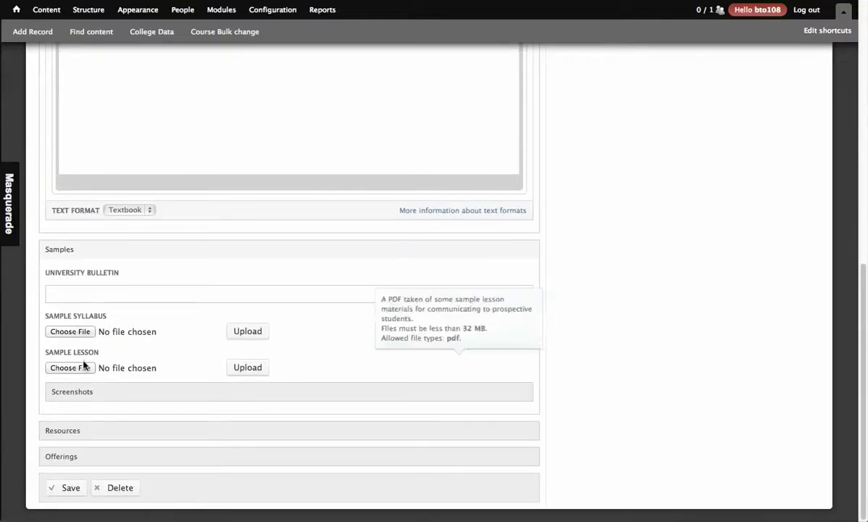
left_click(210, 295)
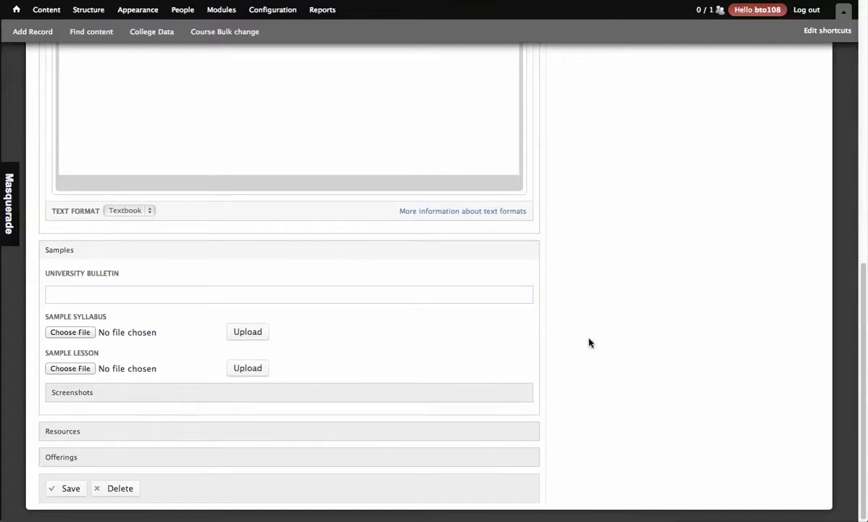
Expand the Resources section and its Instructors subsection
left_click(164, 430)
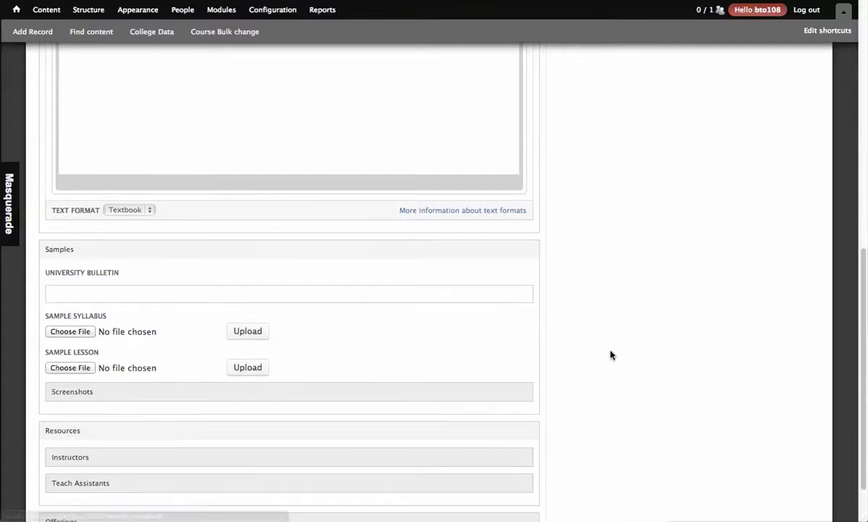
scroll(618, 374, "down", 2)
left_click(190, 400)
scroll(635, 343, "down", 10)
scroll(593, 280, "down", 2)
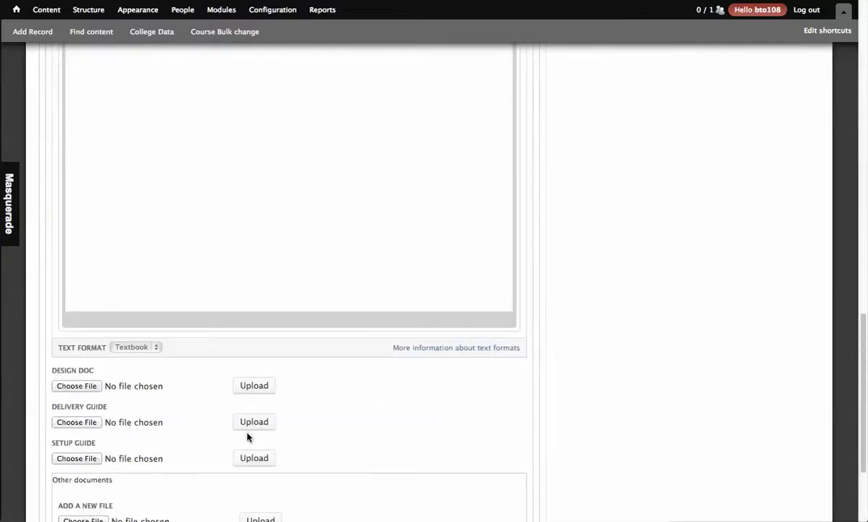
scroll(139, 413, "down", 1)
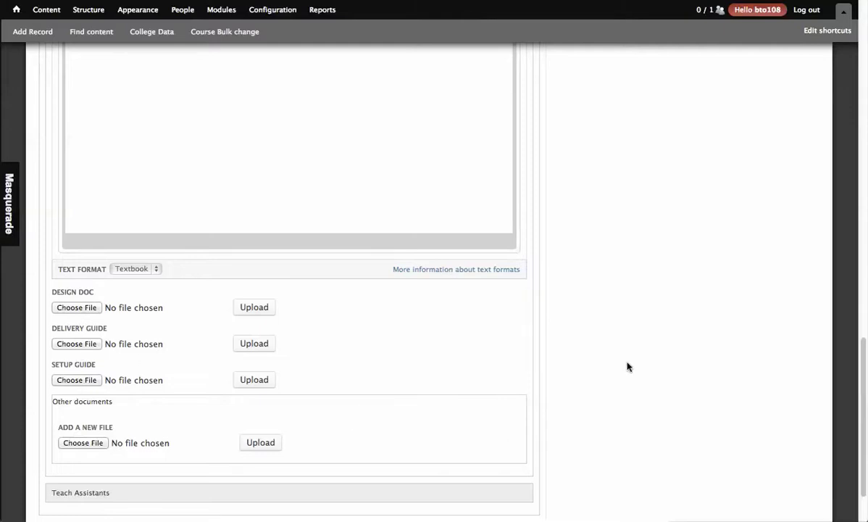
scroll(580, 322, "down", 1)
scroll(578, 319, "down", 1)
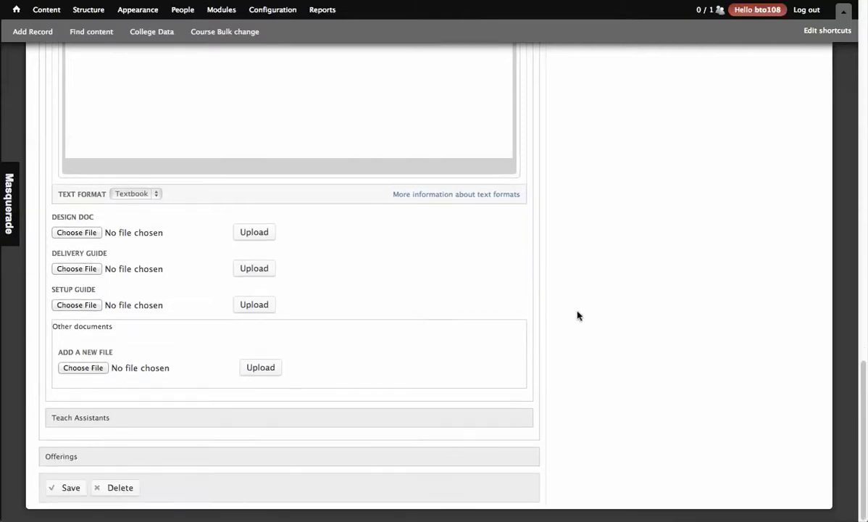
Expand the Teach Assistants subsection and then the Offerings section below it
left_click(322, 418)
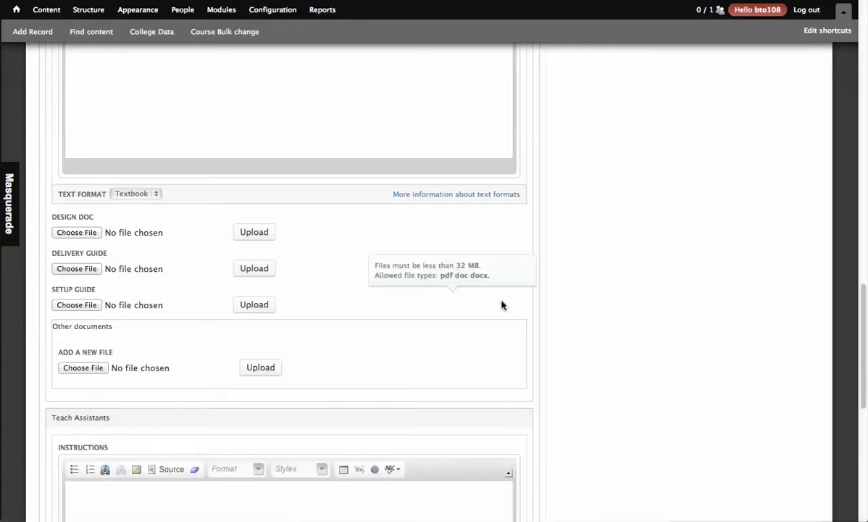
scroll(502, 306, "down", 2)
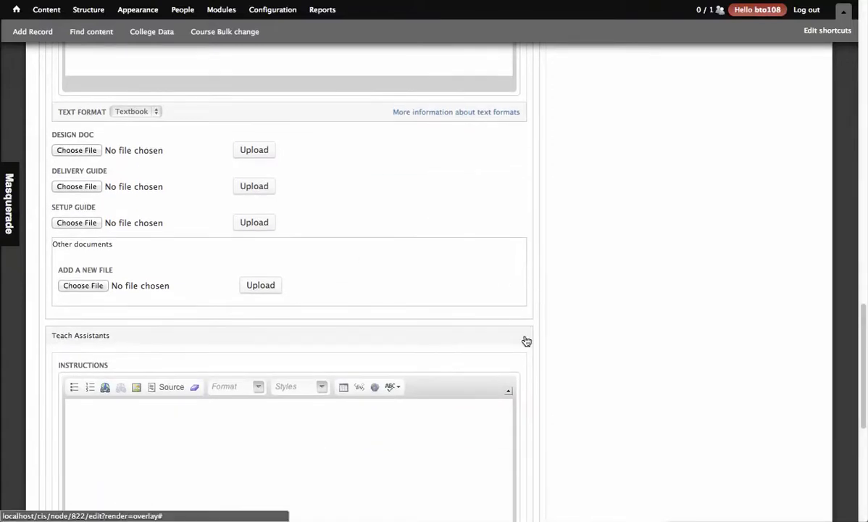
scroll(544, 344, "down", 4)
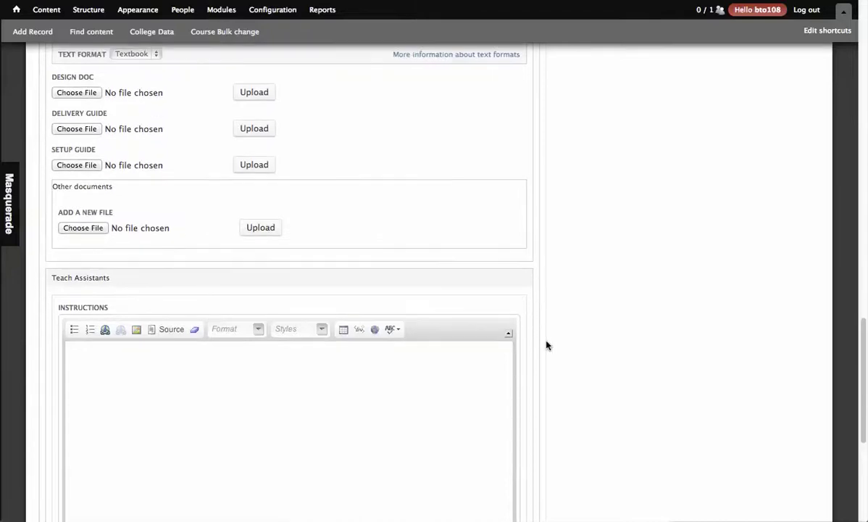
scroll(548, 346, "down", 4)
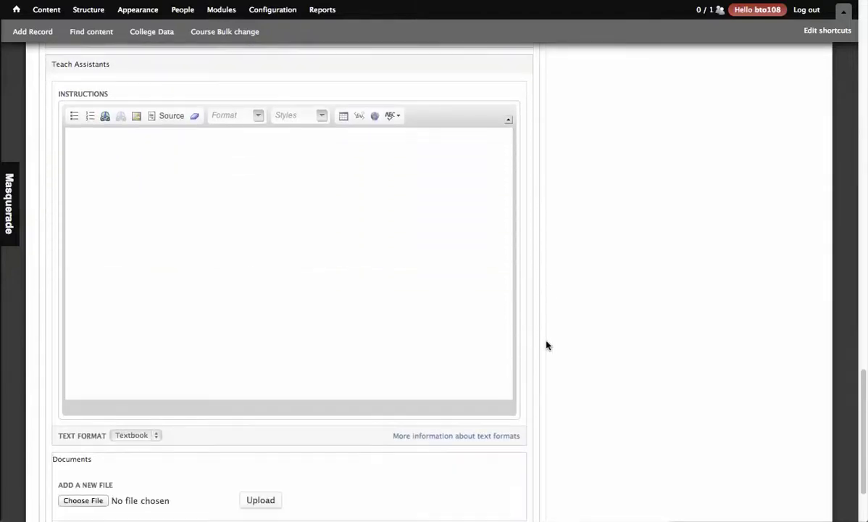
scroll(508, 348, "down", 1)
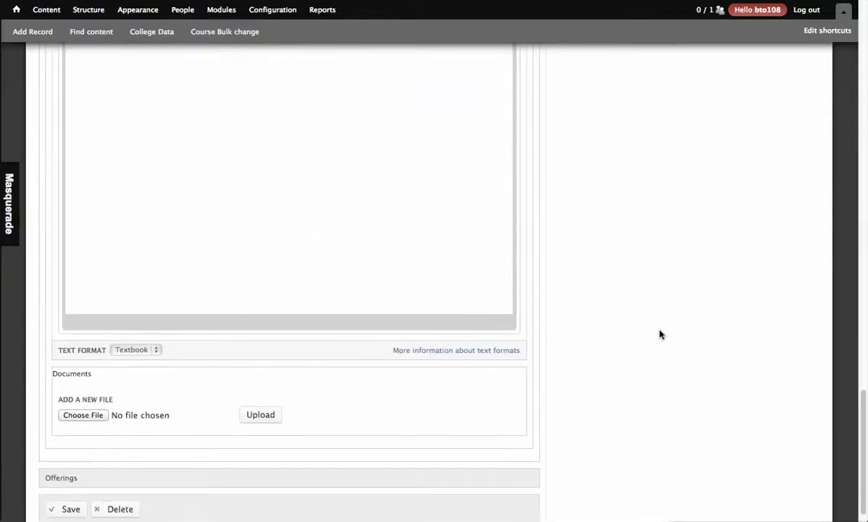
scroll(659, 334, "down", 1)
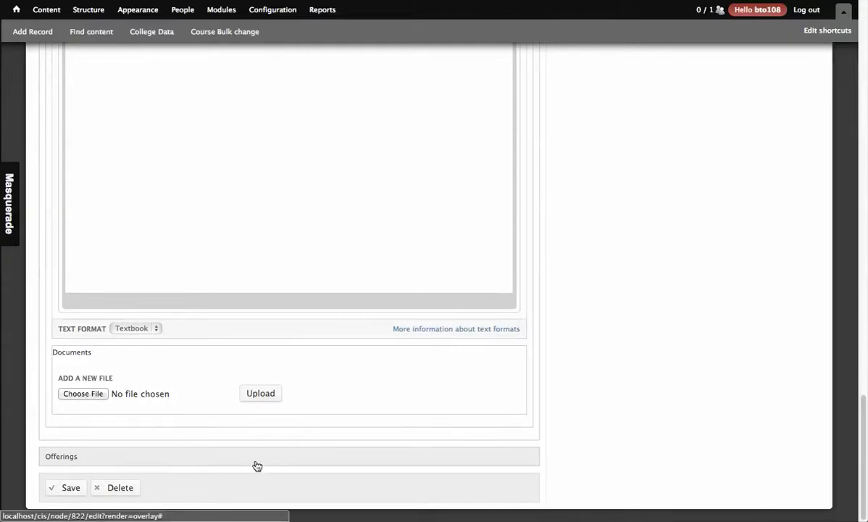
left_click(256, 462)
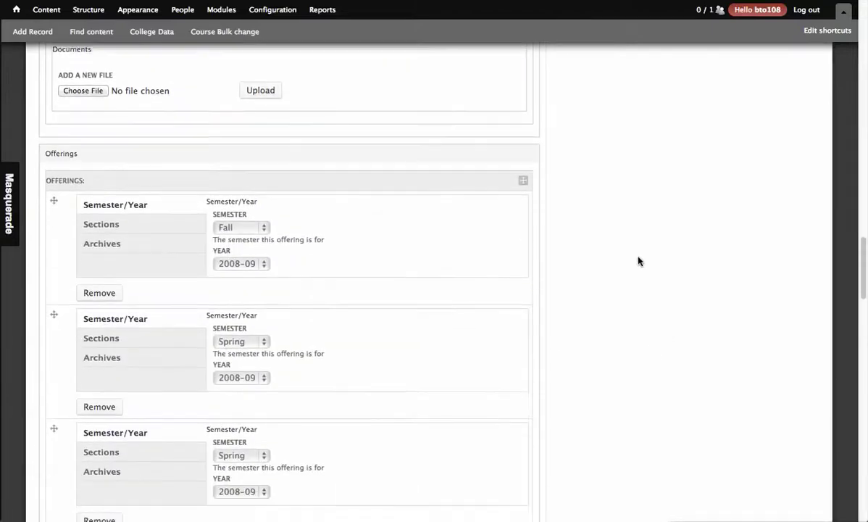
scroll(640, 261, "down", 5)
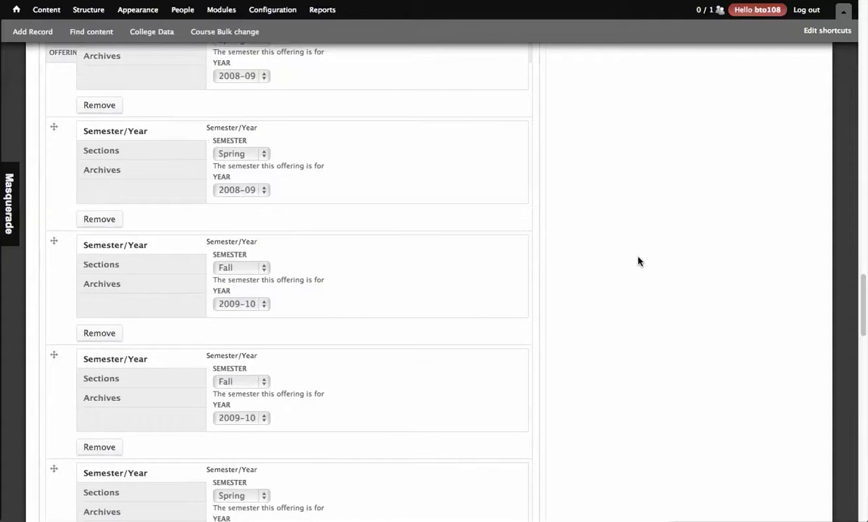
scroll(639, 261, "down", 5)
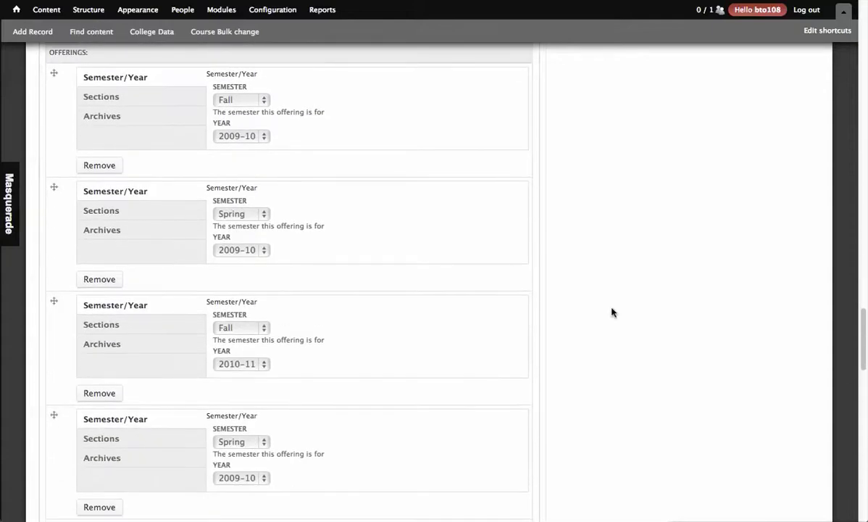
scroll(591, 343, "down", 10)
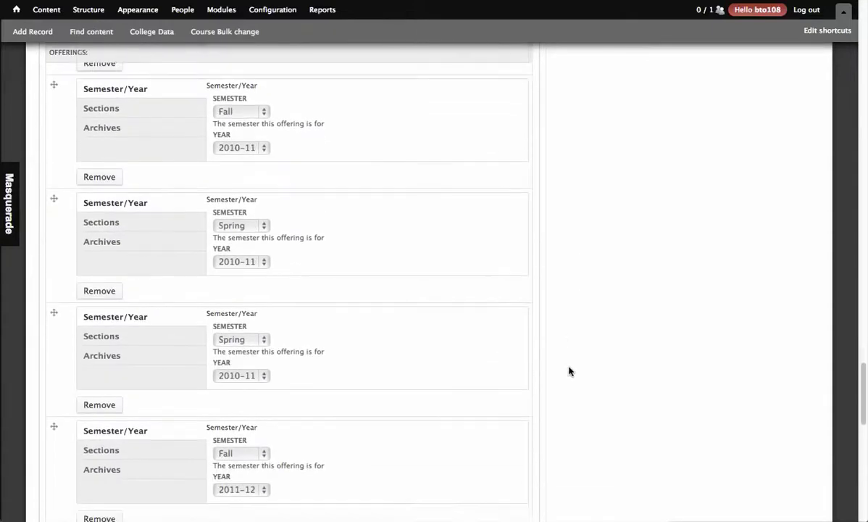
scroll(569, 371, "down", 4)
scroll(567, 369, "down", 6)
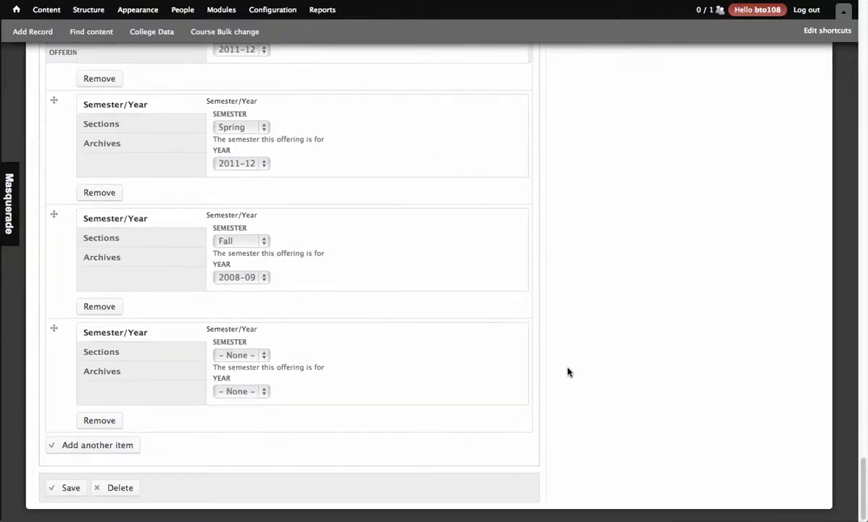
scroll(593, 395, "up", 2)
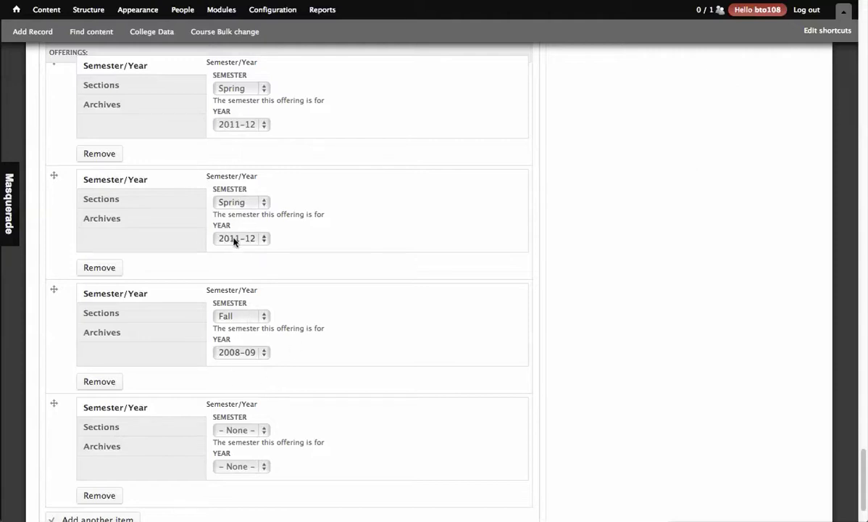
left_click(119, 206)
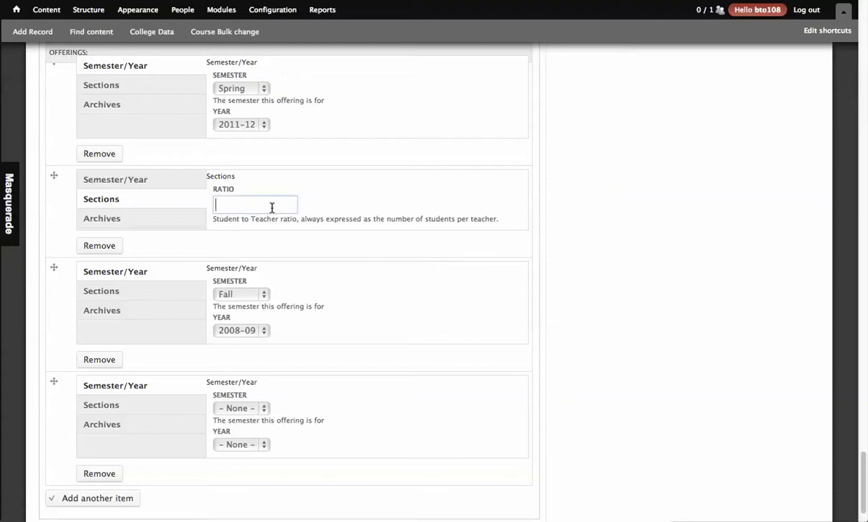
left_click(156, 226)
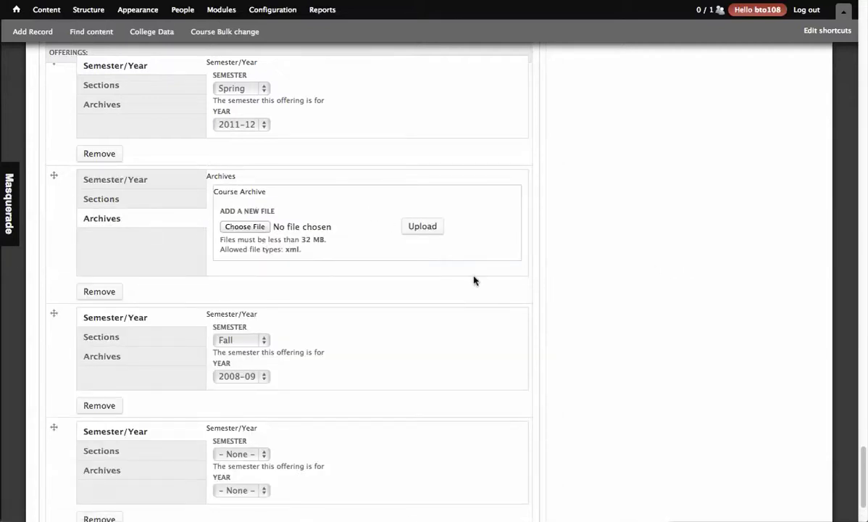
scroll(542, 339, "up", 15)
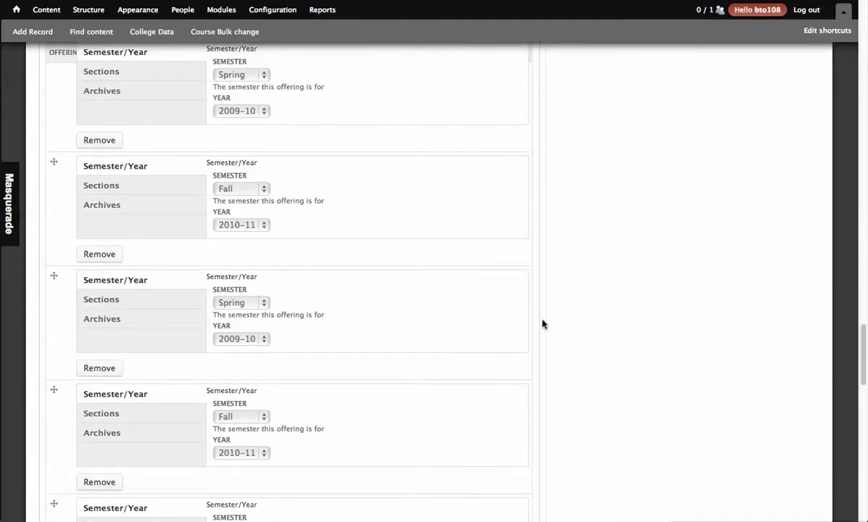
scroll(541, 395, "up", 15)
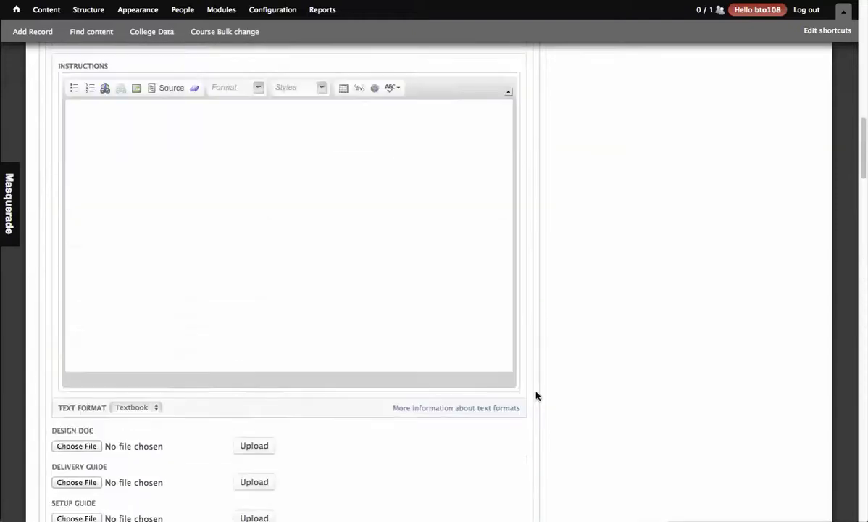
scroll(536, 396, "up", 15)
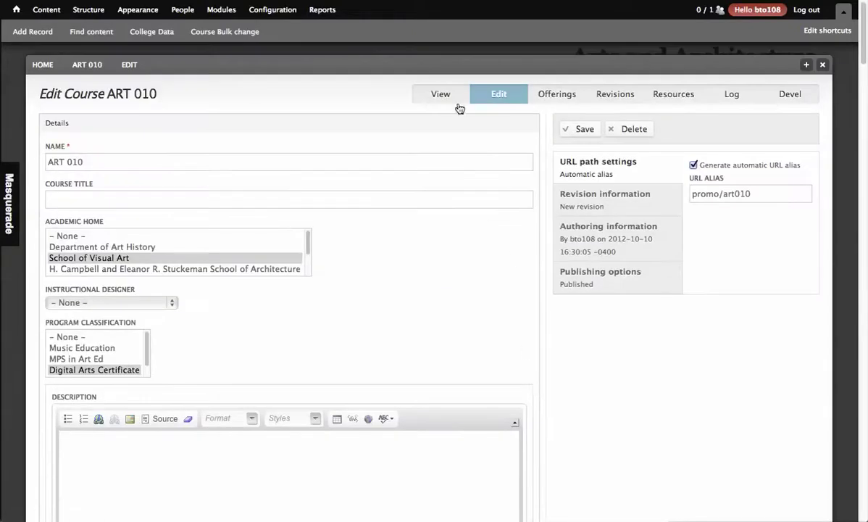
Go from the ART 010 view page to its Resources page with Instructors and Teaching Assistants sub-tabs
left_click(437, 100)
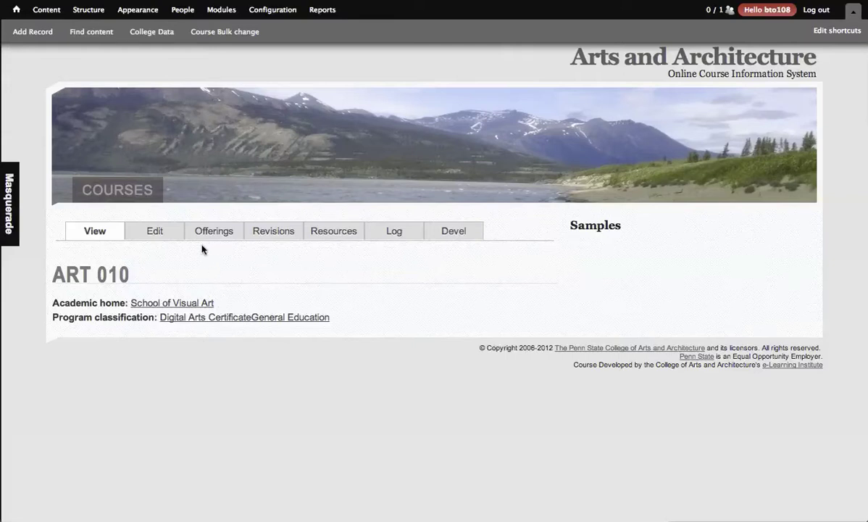
left_click(326, 232)
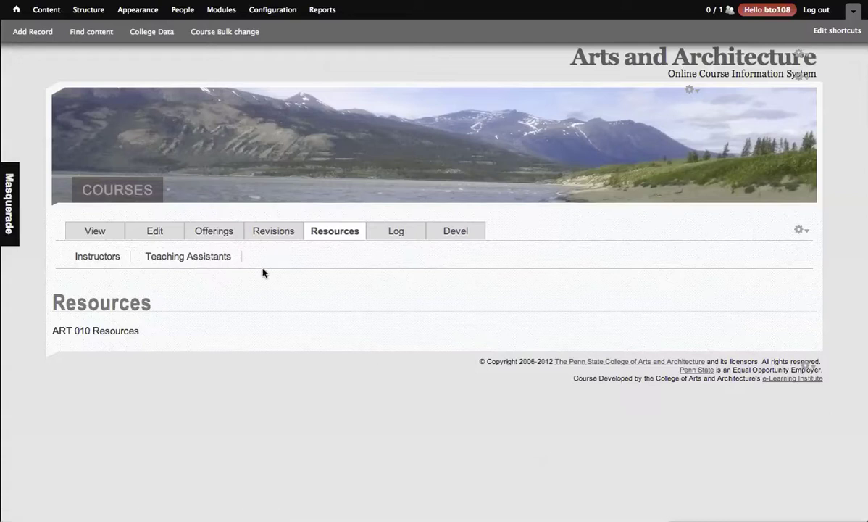
Open the ART 010 Offerings list and close the Add an Offering form without saving
left_click(225, 233)
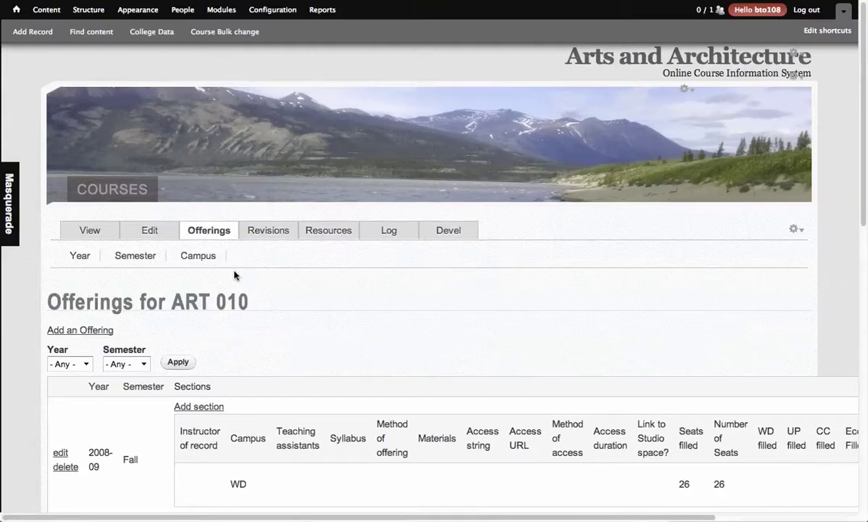
scroll(173, 242, "down", 2)
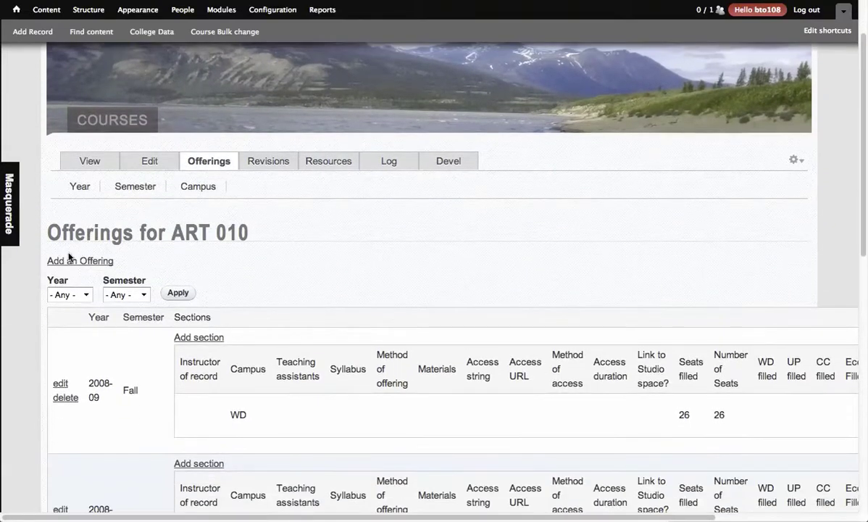
left_click(66, 262)
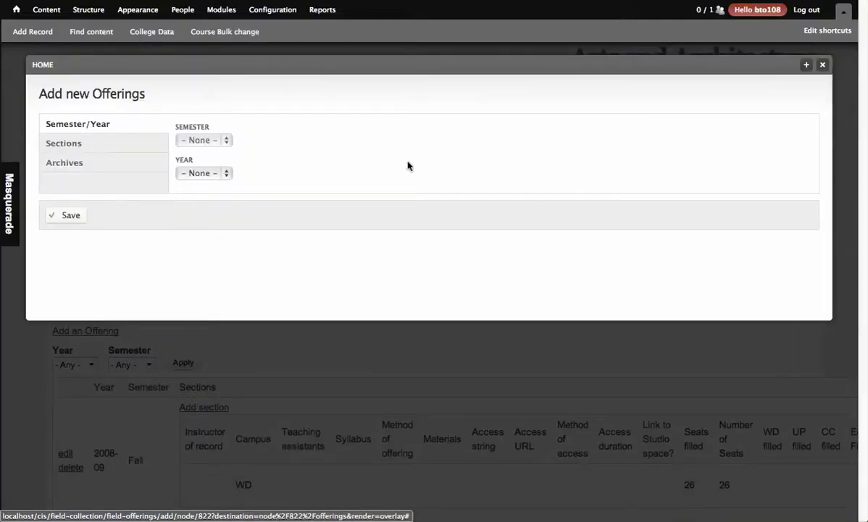
left_click(823, 65)
Check the Year filter options without choosing one and scroll down to the pager
scroll(227, 289, "down", 4)
left_click(69, 241)
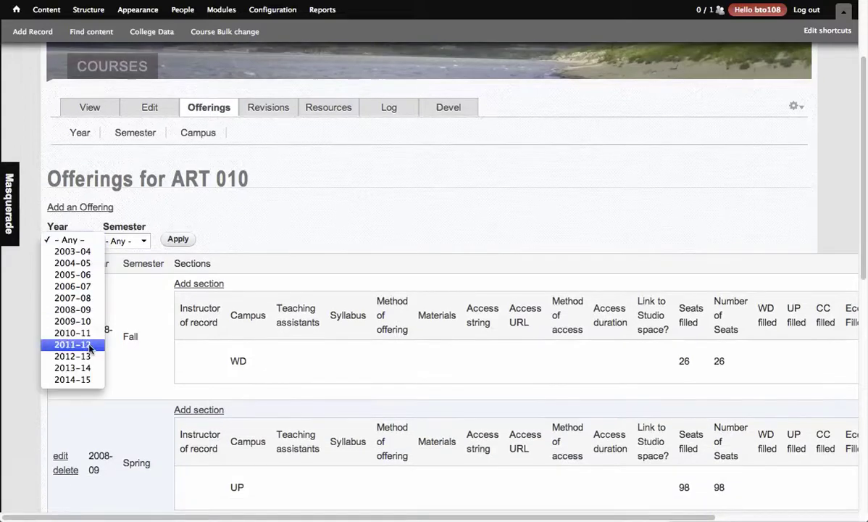
left_click(268, 205)
scroll(129, 209, "down", 5)
scroll(132, 231, "up", 5)
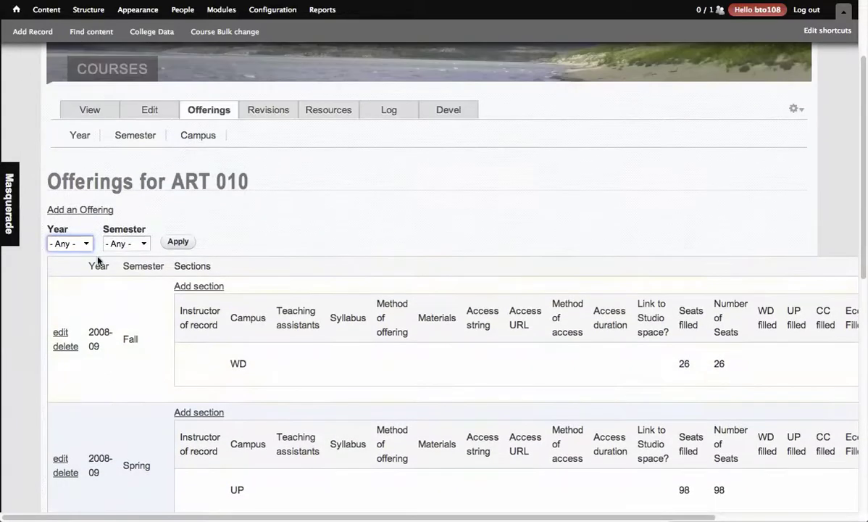
scroll(215, 307, "down", 2)
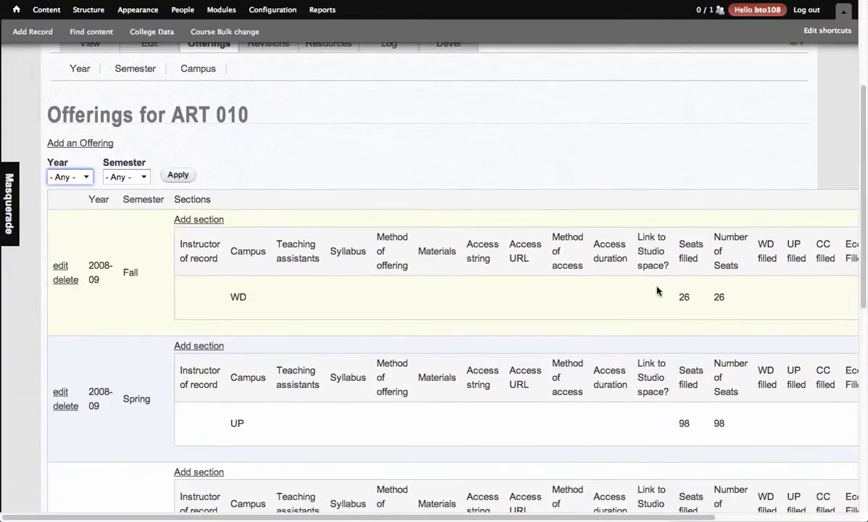
scroll(210, 261, "down", 10)
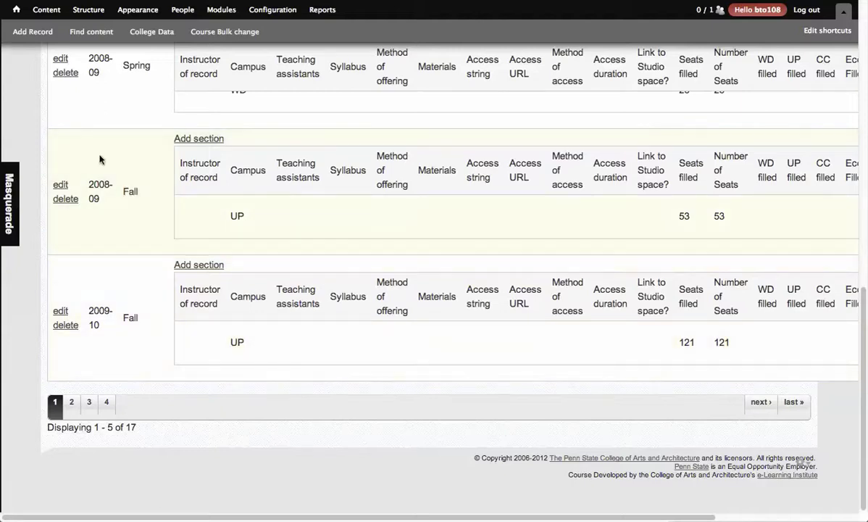
Start adding a section to an ART 010 offering and review the campus choices
left_click(200, 139)
left_click(214, 154)
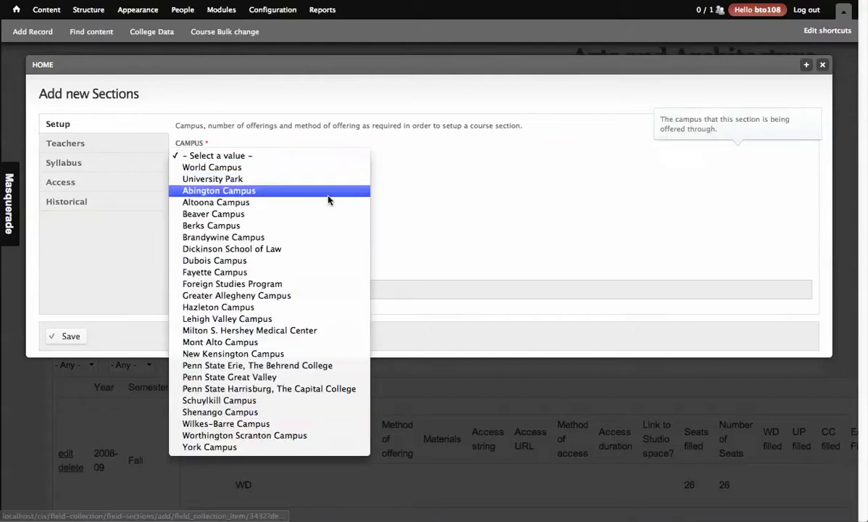
left_click(493, 194)
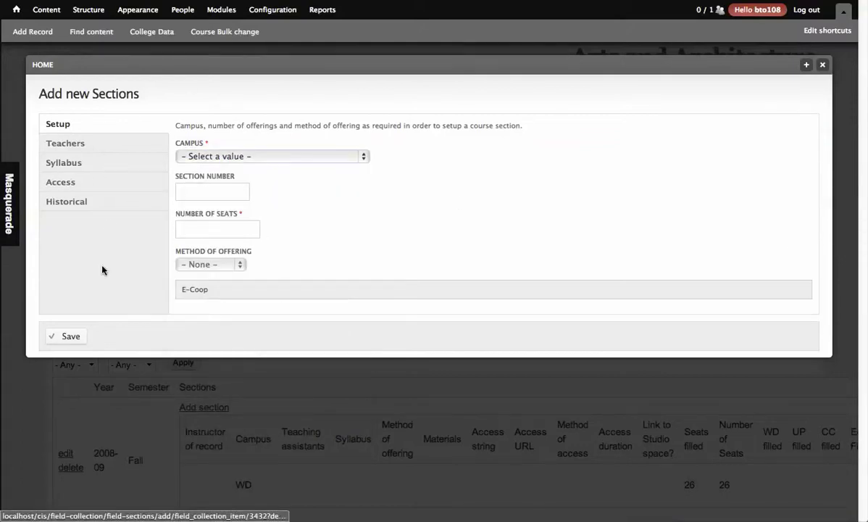
left_click(260, 159)
left_click(496, 235)
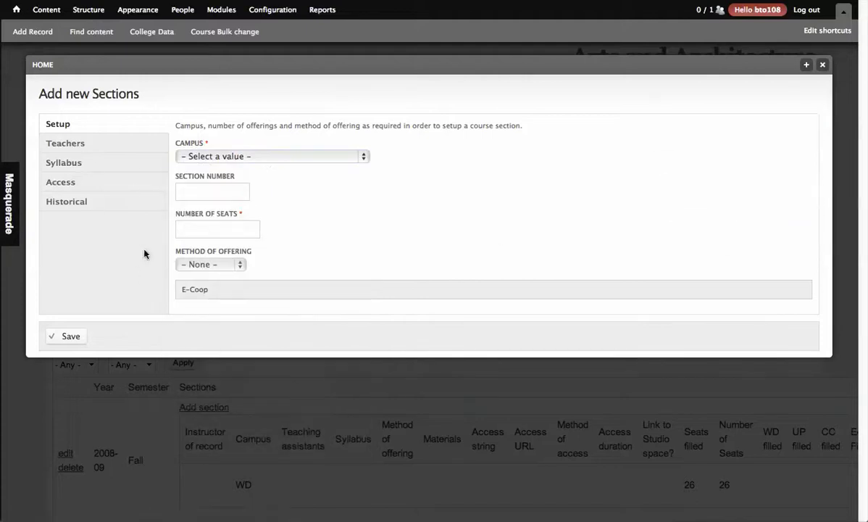
Browse the new section's Teachers, Syllabus, Access and Historical seats-filled tabs
left_click(85, 142)
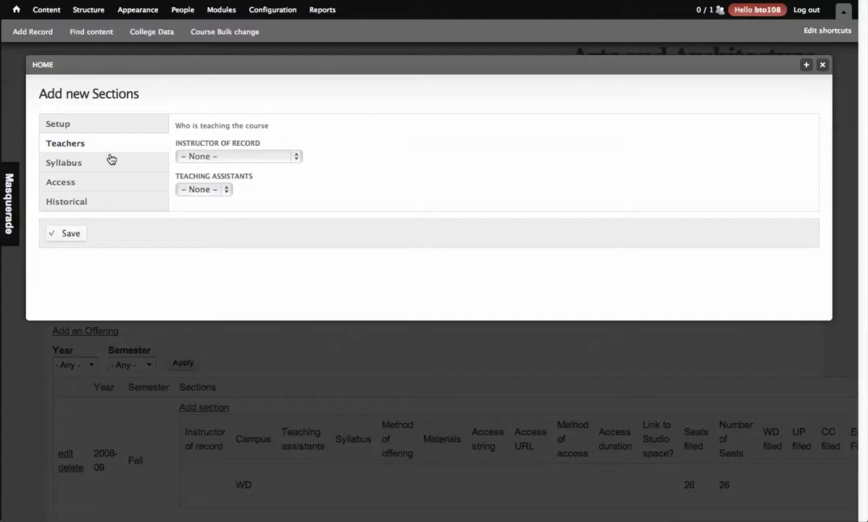
left_click(88, 160)
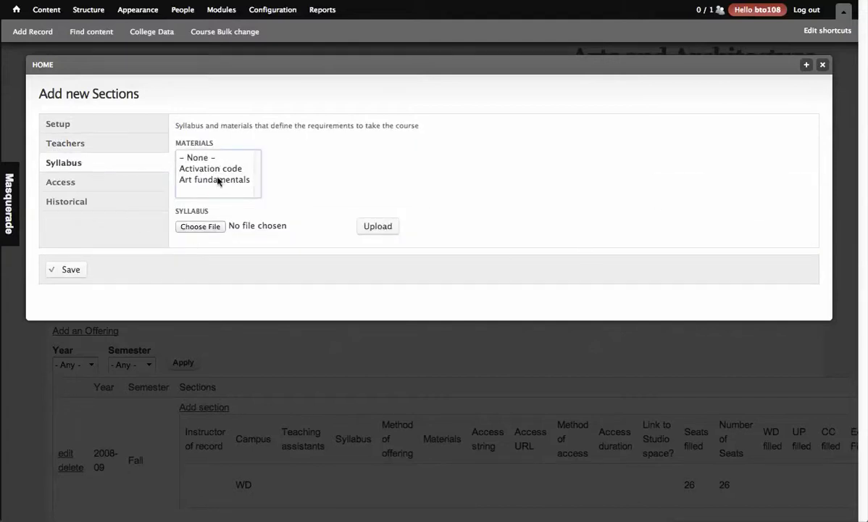
left_click(100, 190)
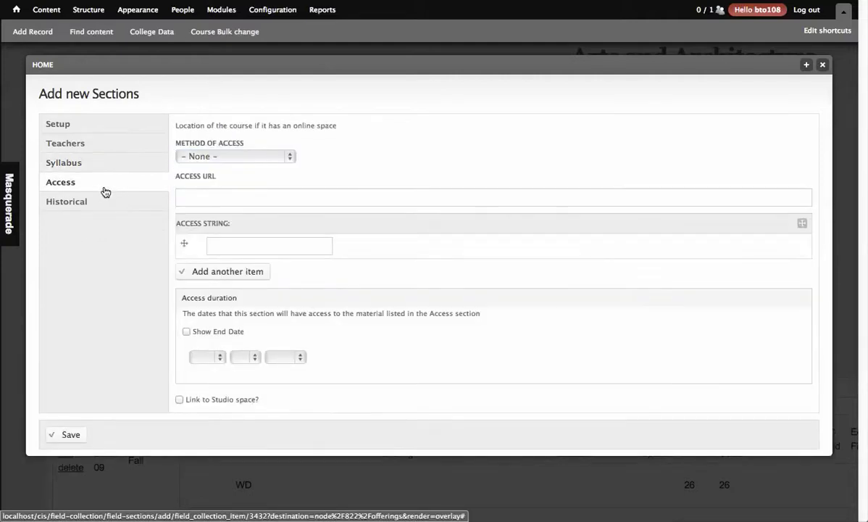
mouse_move(264, 163)
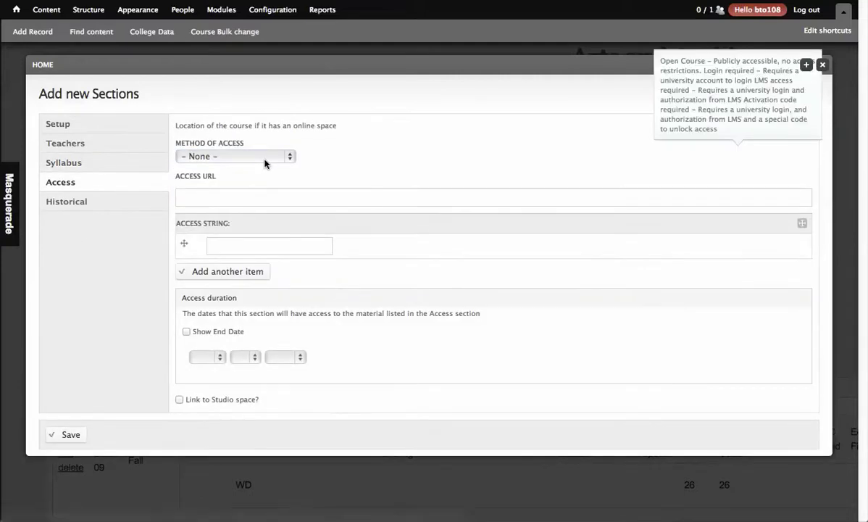
left_click(109, 200)
left_click(217, 158)
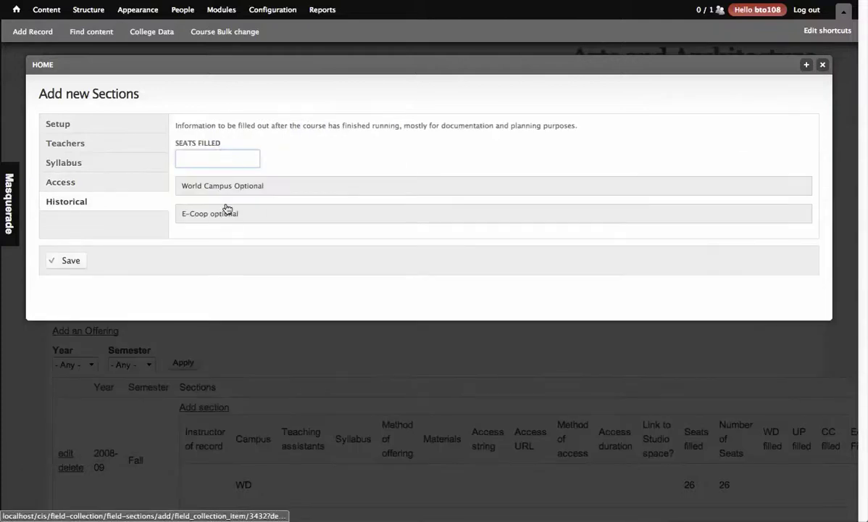
left_click(537, 122)
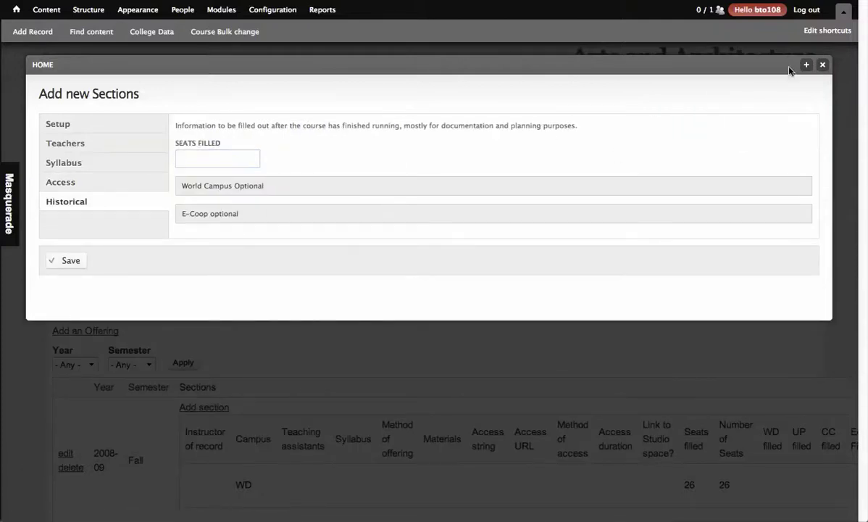
Discard the new section form and bring up ART 010's enrollments-per-year chart
left_click(822, 65)
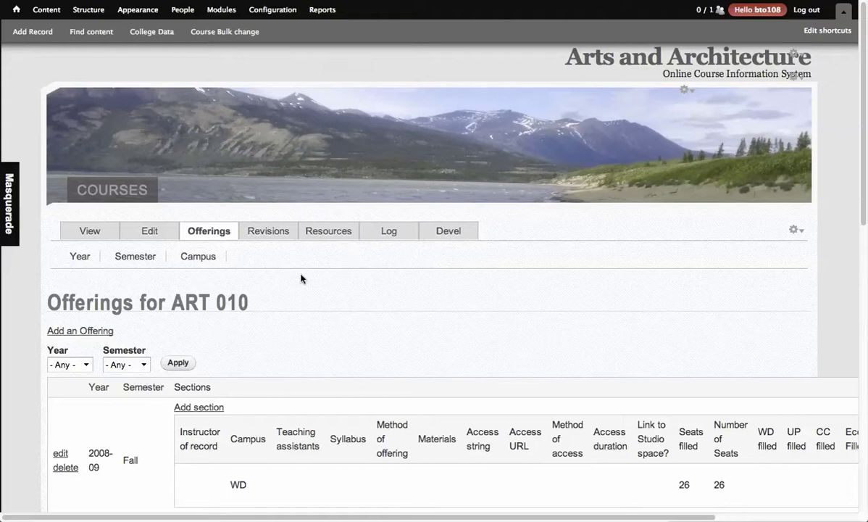
scroll(64, 270, "down", 3)
scroll(64, 269, "up", 3)
left_click(79, 258)
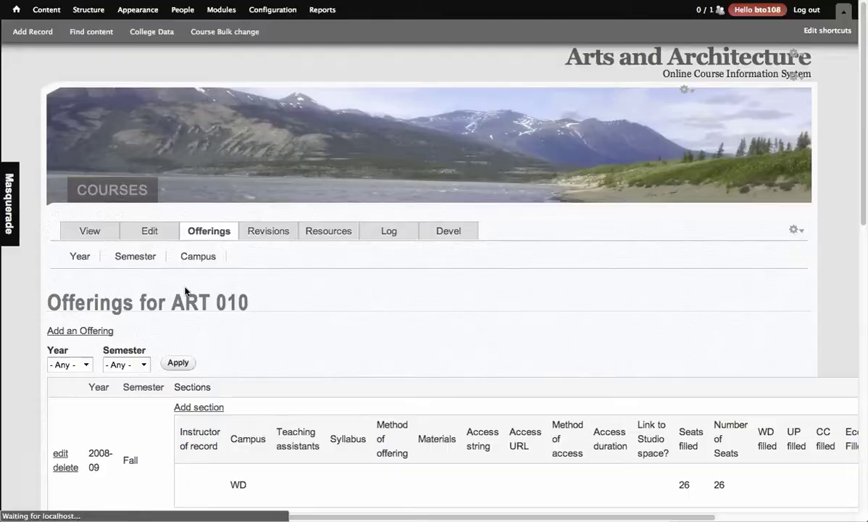
scroll(625, 223, "down", 3)
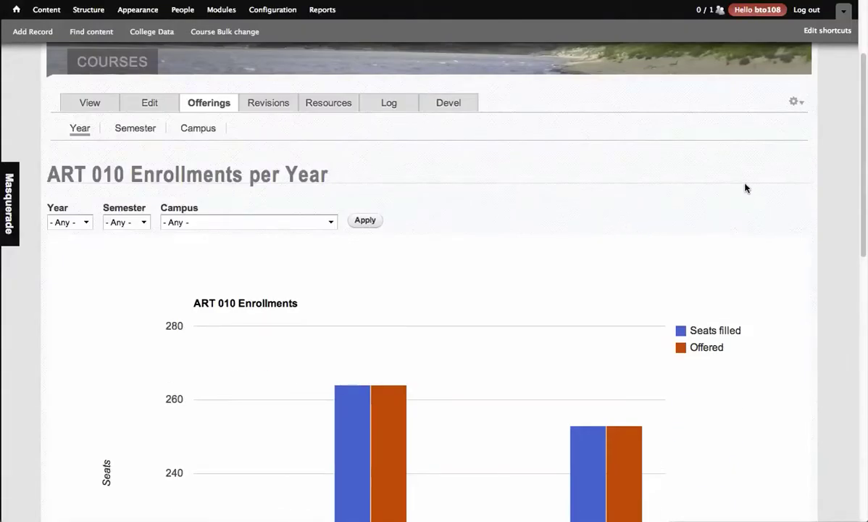
scroll(74, 285, "down", 1)
scroll(83, 288, "down", 3)
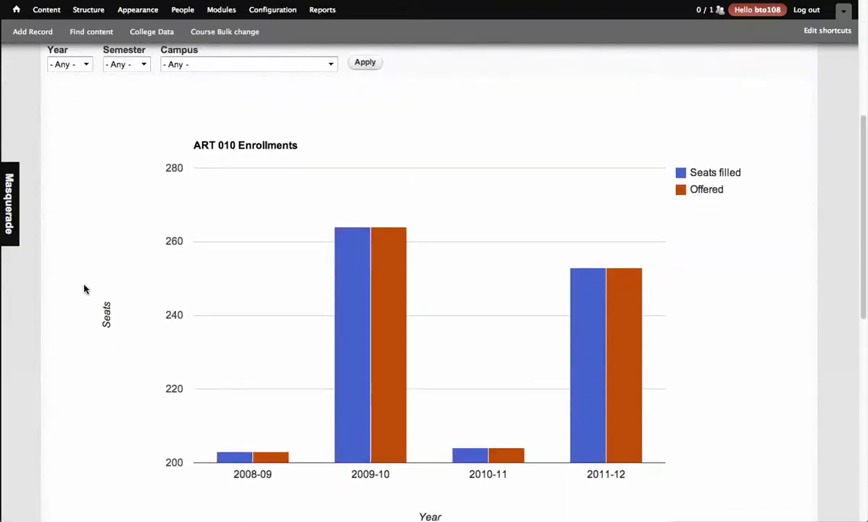
scroll(86, 290, "down", 6)
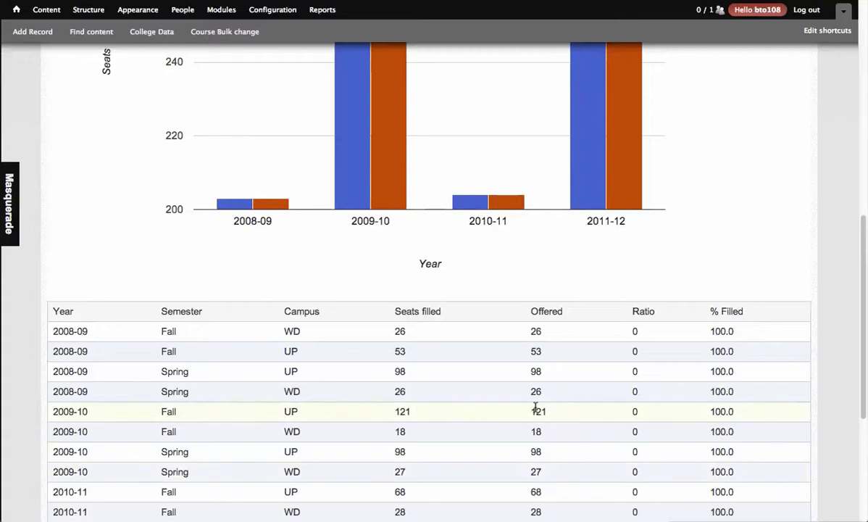
scroll(486, 330, "down", 6)
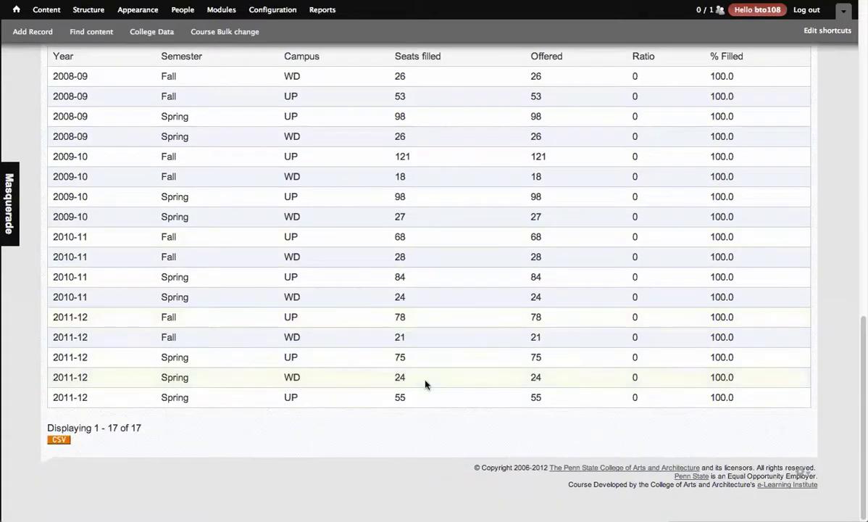
scroll(435, 369, "up", 5)
scroll(242, 377, "down", 5)
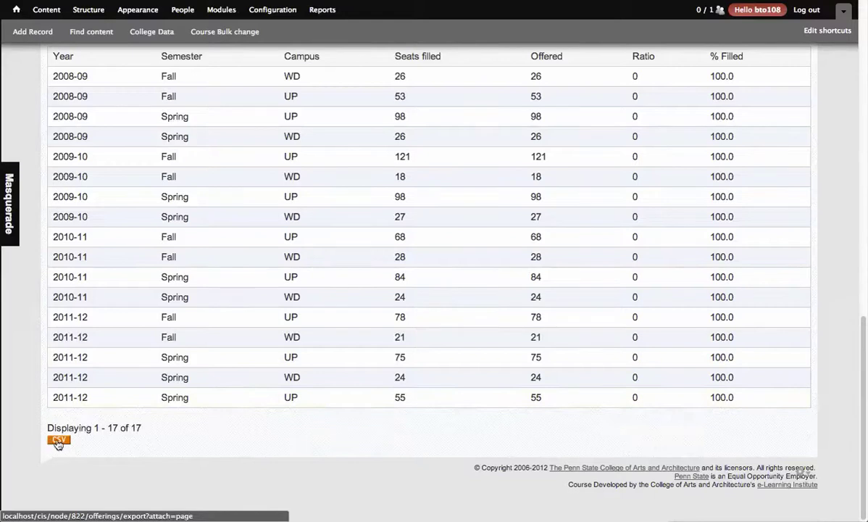
scroll(275, 406, "up", 10)
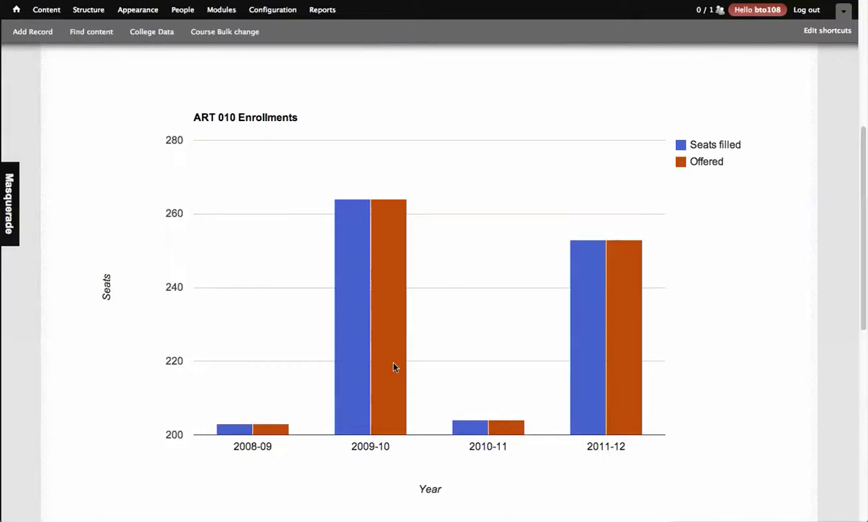
scroll(393, 367, "up", 5)
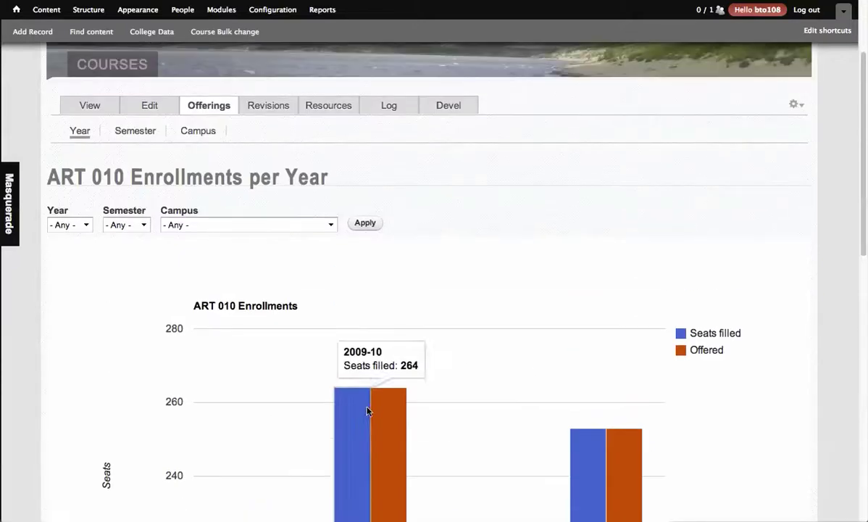
Filter the per-year chart and table to the University Park campus
left_click(240, 224)
left_click(277, 247)
left_click(365, 224)
scroll(527, 291, "down", 5)
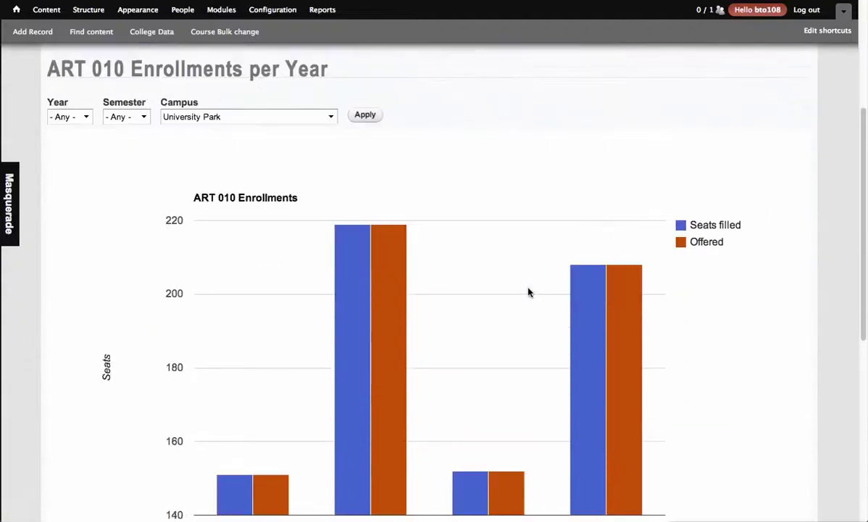
scroll(528, 292, "down", 3)
scroll(94, 373, "down", 5)
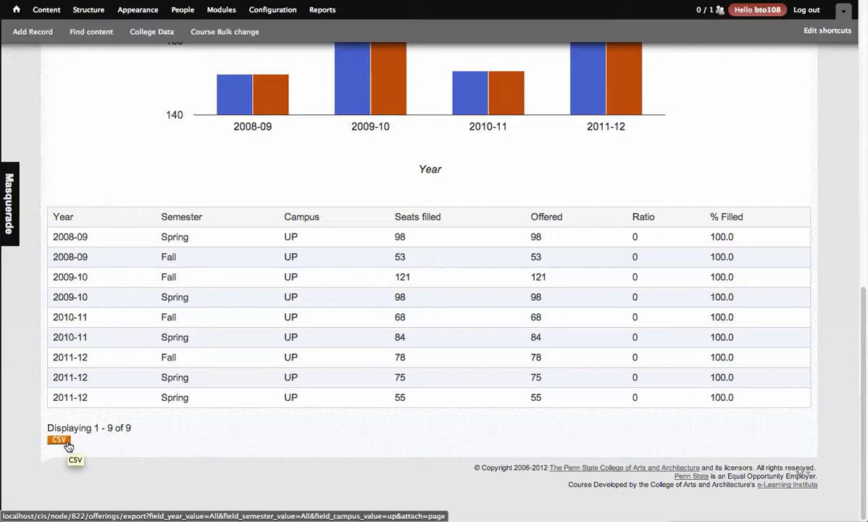
scroll(240, 435, "up", 6)
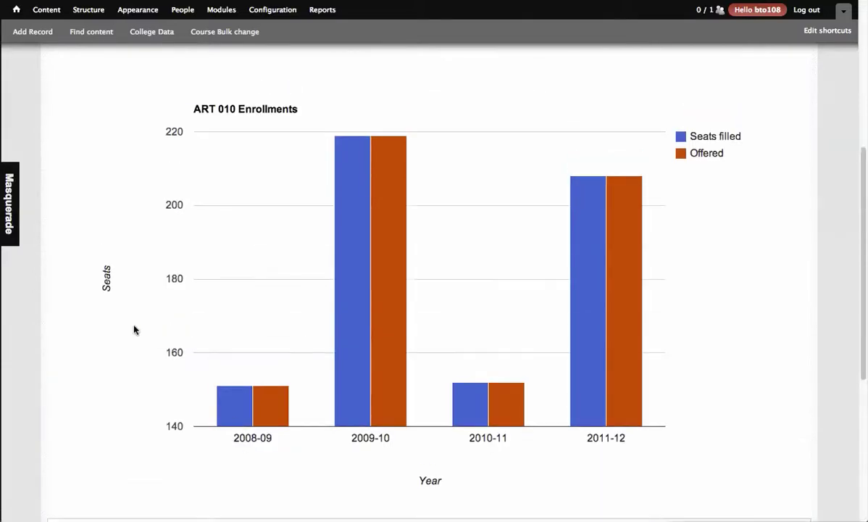
scroll(134, 327, "up", 2)
Further limit the per-year chart to the Fall semester
left_click(135, 242)
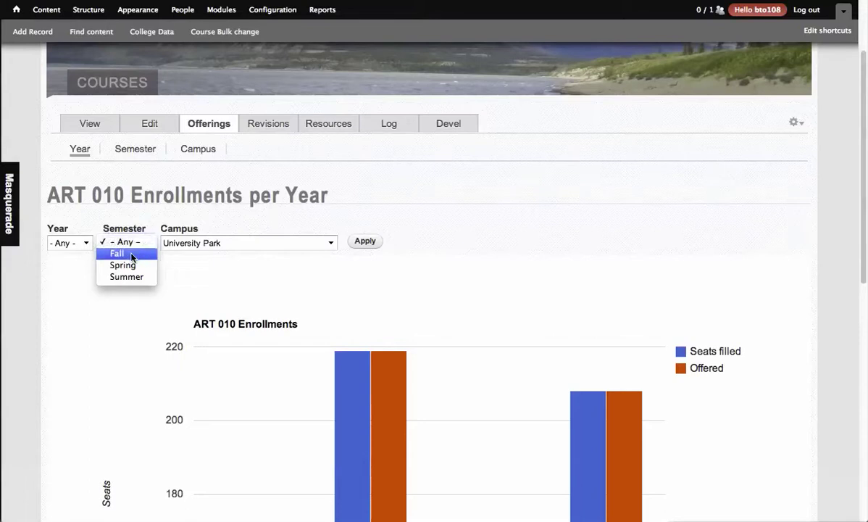
left_click(117, 254)
left_click(362, 242)
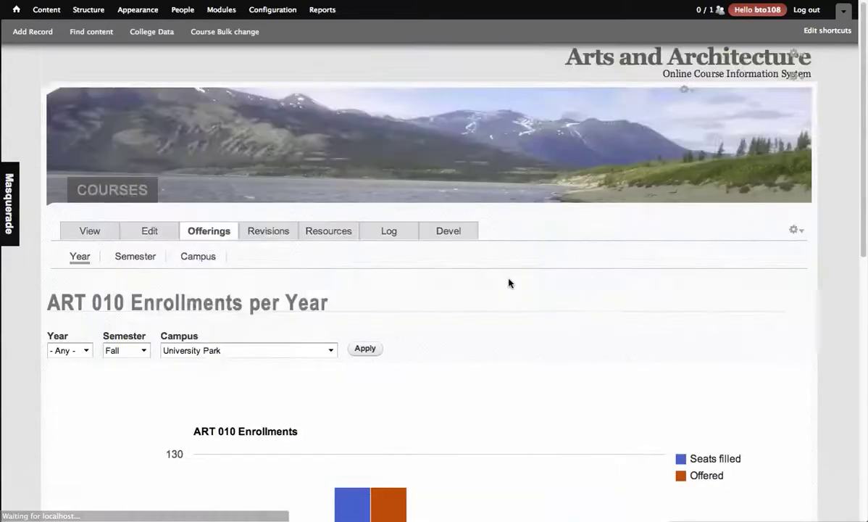
scroll(510, 282, "down", 4)
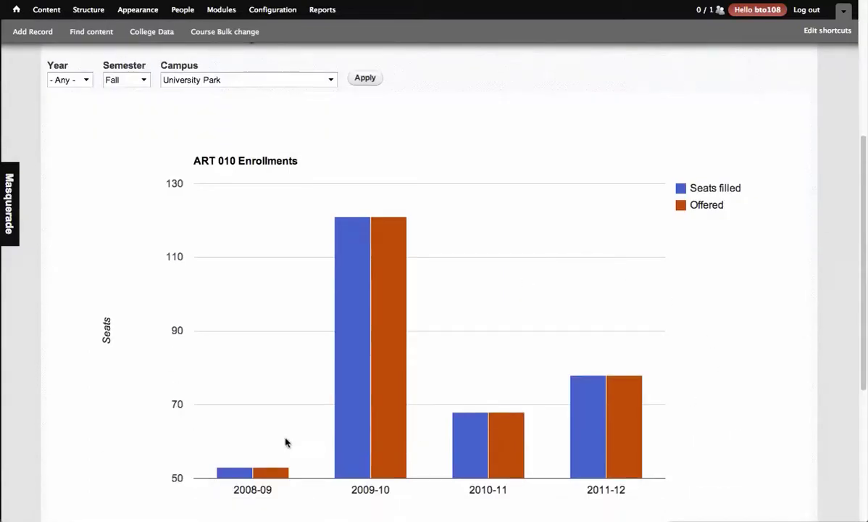
scroll(201, 348, "up", 2)
left_click(135, 131)
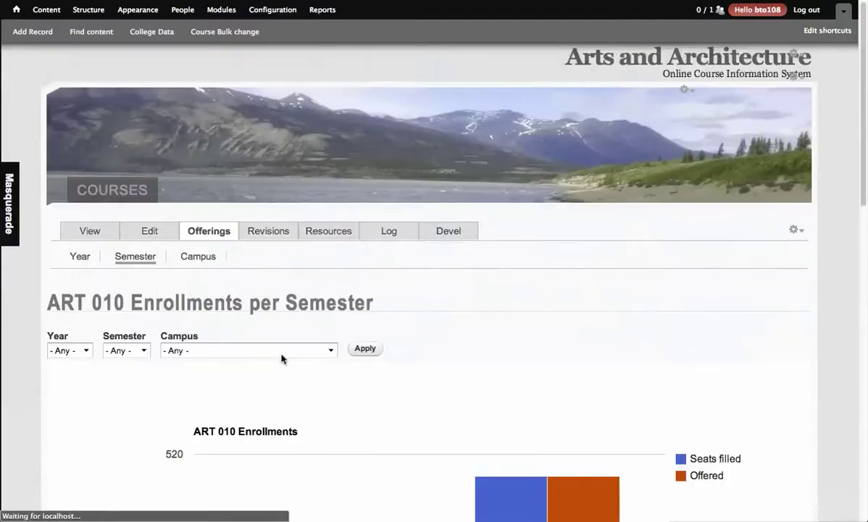
Filter ART 010's enrollments-per-semester chart to the University Park campus
scroll(145, 354, "down", 4)
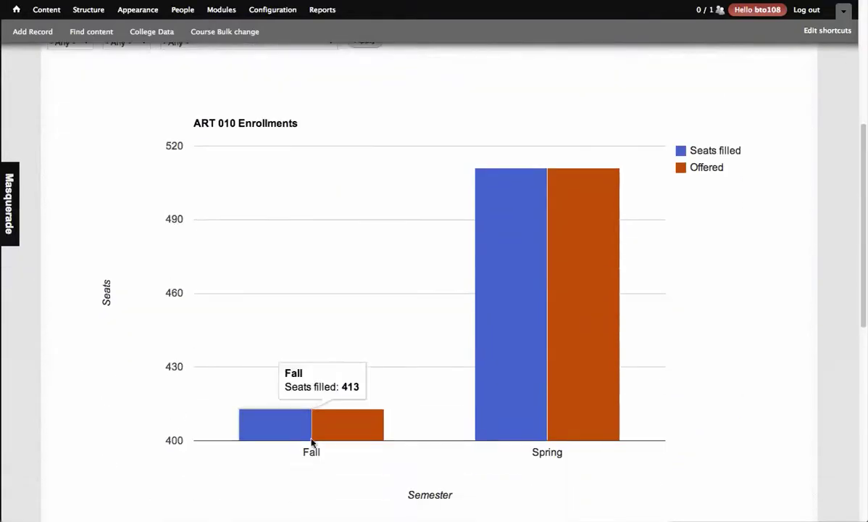
mouse_move(609, 437)
scroll(221, 355, "up", 3)
scroll(132, 273, "down", 1)
left_click(134, 180)
left_click(135, 181)
left_click(248, 179)
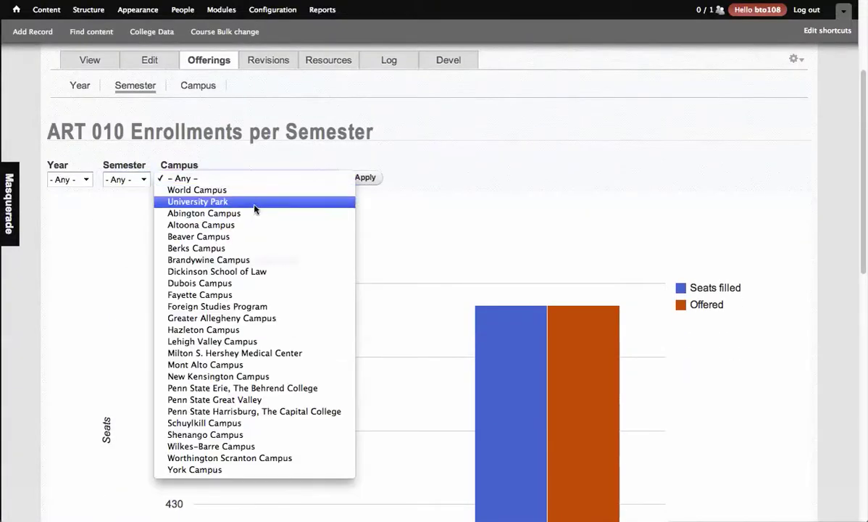
left_click(254, 202)
left_click(368, 182)
Show the per-campus chart for the Spring semester of 2008-09
scroll(223, 186, "down", 3)
scroll(435, 334, "up", 3)
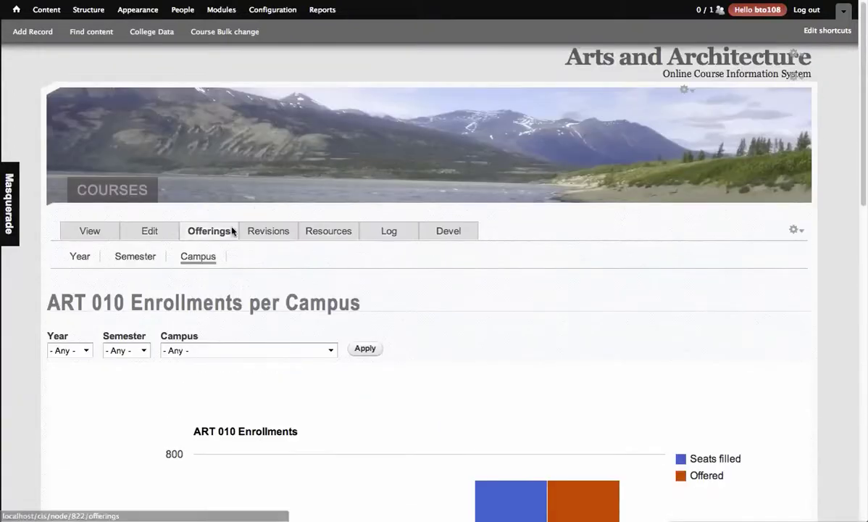
scroll(212, 288, "down", 5)
mouse_move(322, 402)
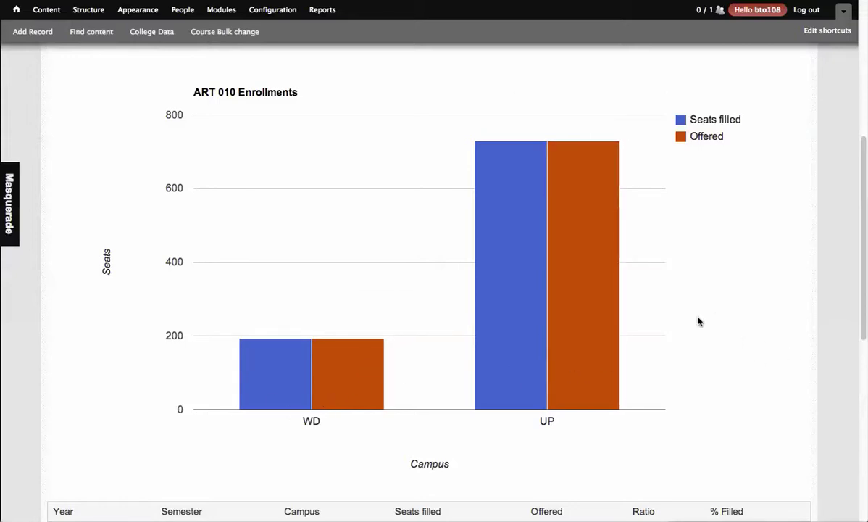
scroll(698, 321, "up", 3)
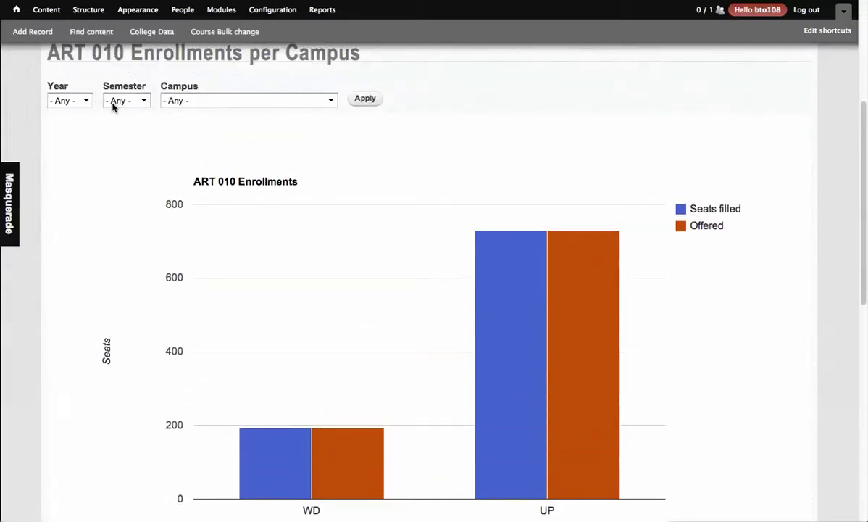
left_click(113, 103)
left_click(128, 123)
left_click(70, 100)
left_click(314, 108)
left_click(363, 99)
Return to the overview list of all courses
scroll(339, 209, "down", 3)
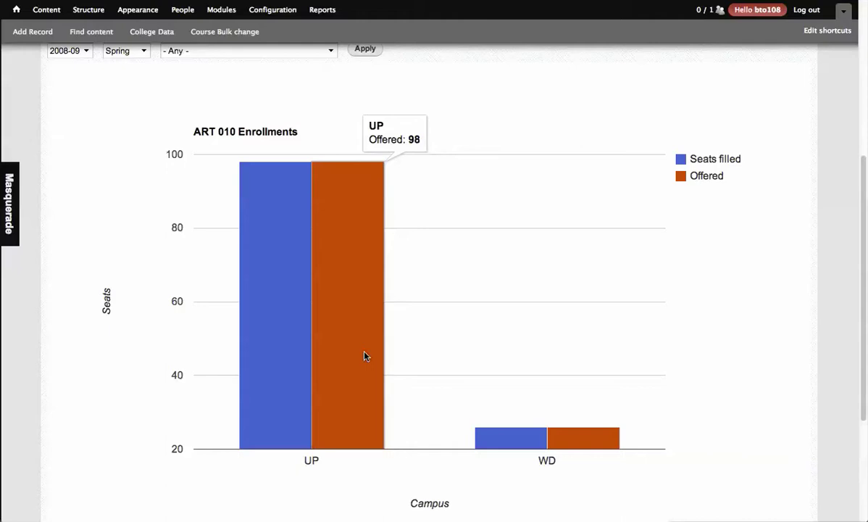
mouse_move(612, 434)
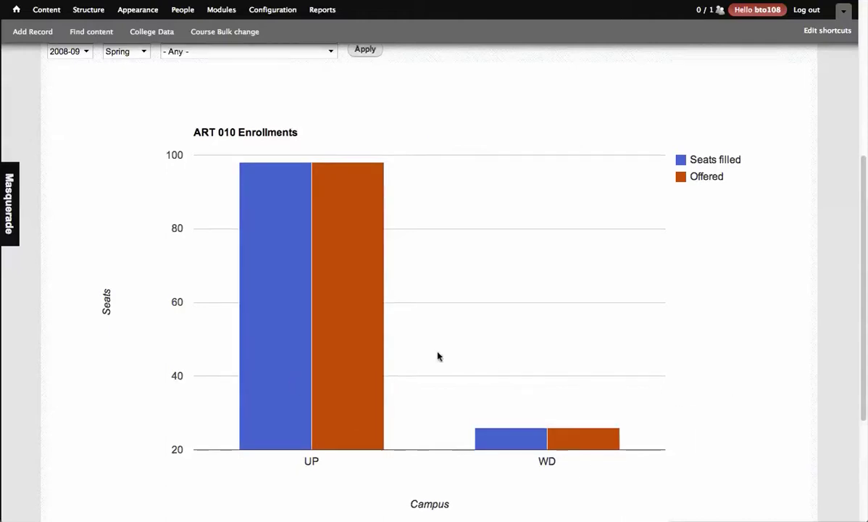
scroll(518, 362, "up", 5)
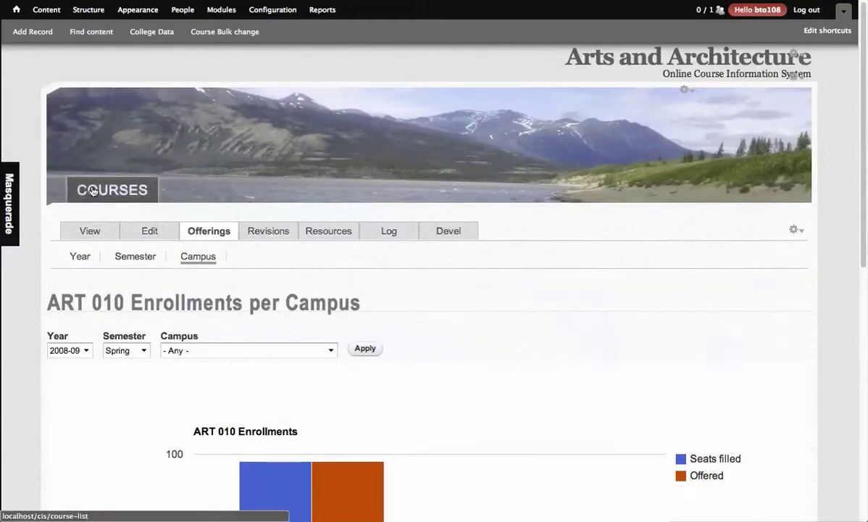
left_click(89, 229)
Find ART 010 on page 2 of the courses and open its School of Visual Art offerings
scroll(158, 247, "down", 3)
left_click(75, 424)
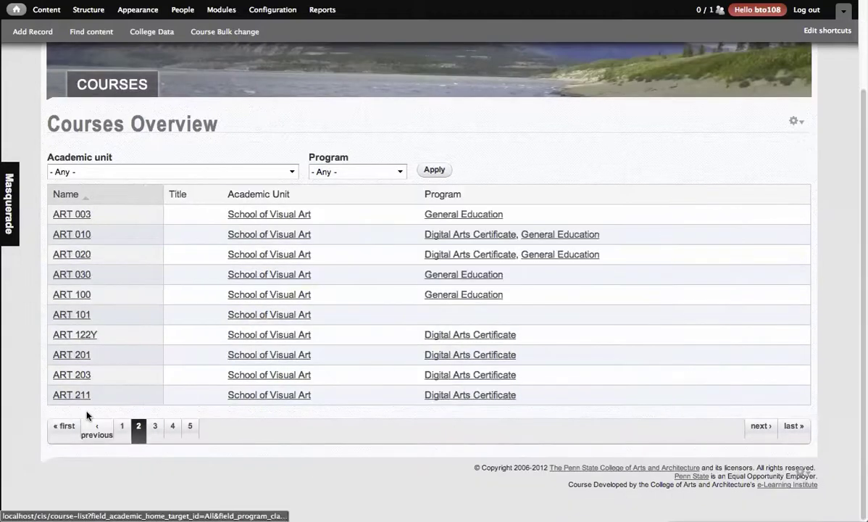
left_click(73, 234)
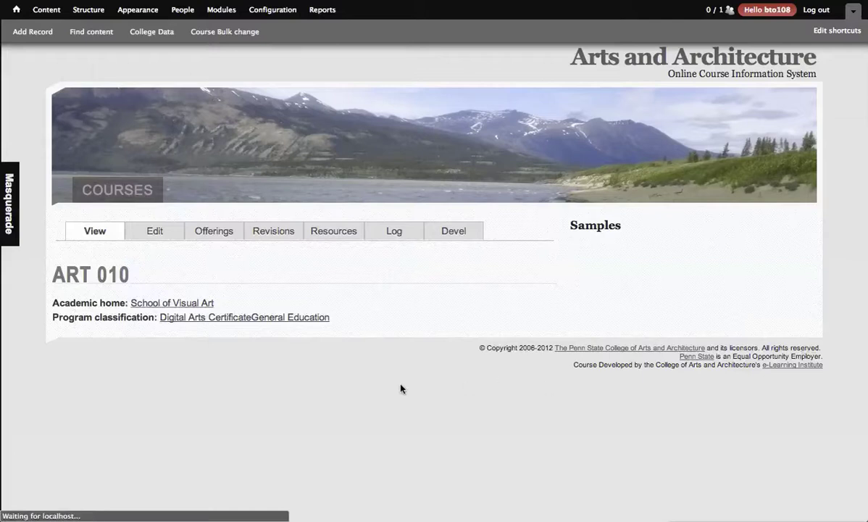
left_click(209, 243)
Show the School of Visual Art enrollments-per-course chart and review its offerings table
scroll(21, 304, "down", 3)
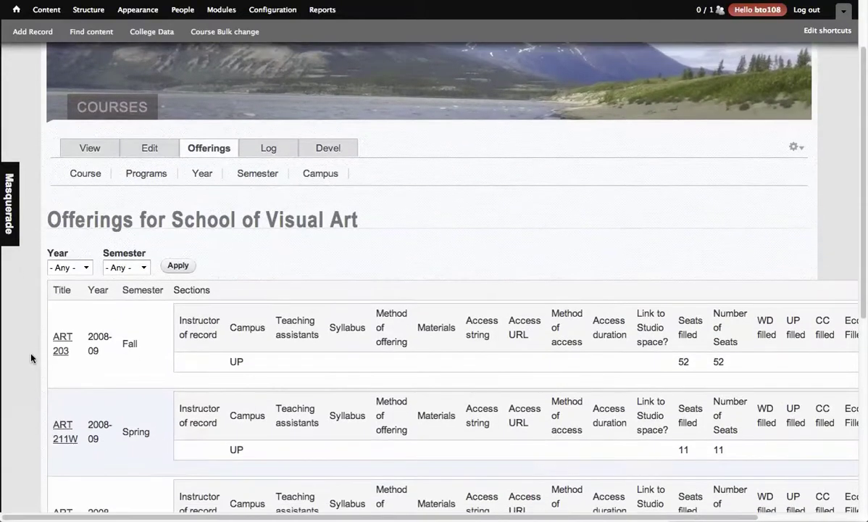
left_click(84, 171)
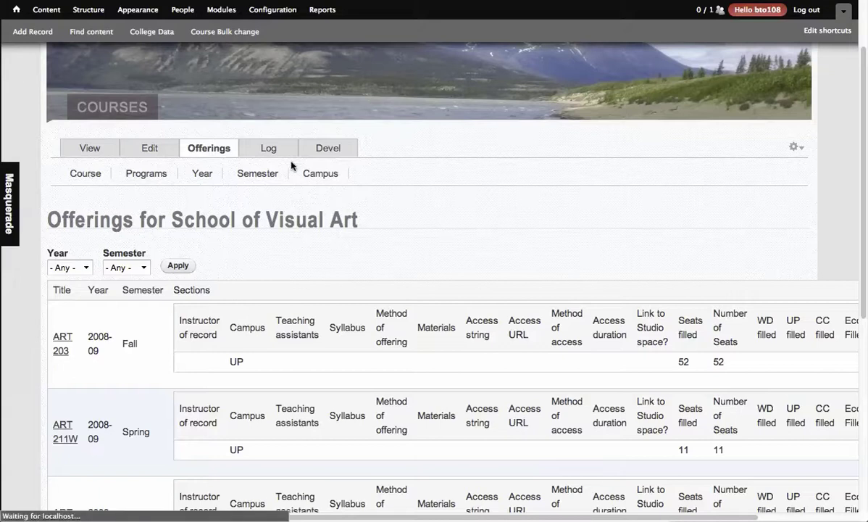
scroll(111, 285, "down", 8)
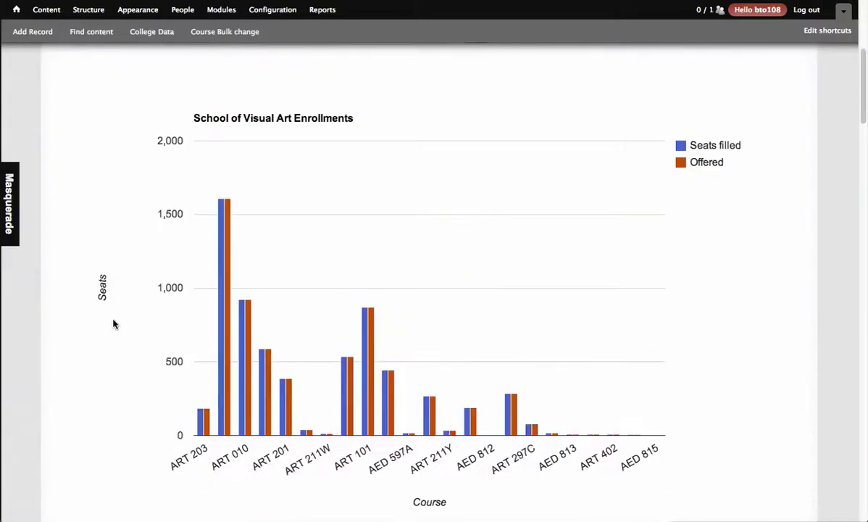
scroll(120, 329, "down", 1)
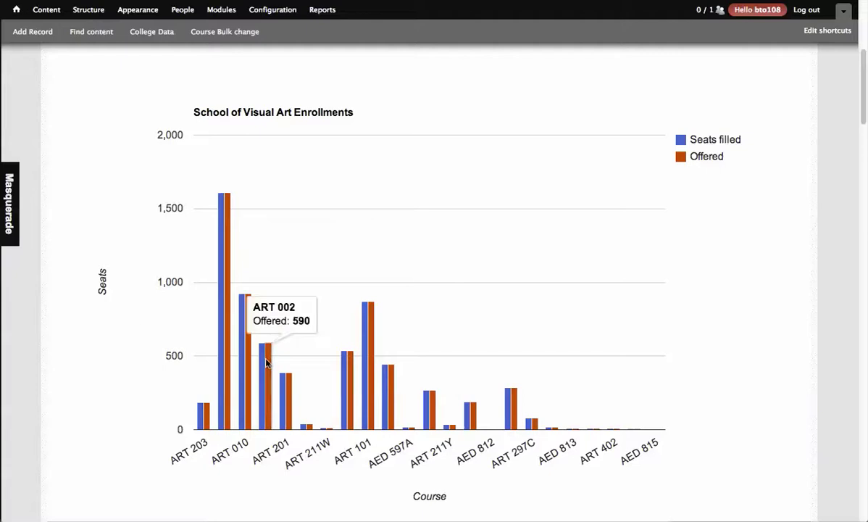
scroll(141, 299, "up", 8)
scroll(134, 298, "down", 1)
scroll(141, 290, "down", 2)
scroll(124, 283, "down", 5)
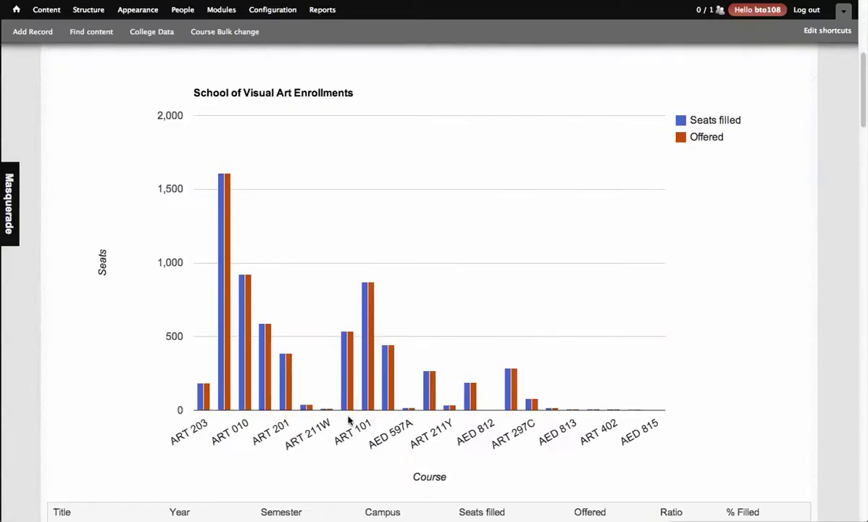
scroll(102, 359, "down", 3)
scroll(206, 359, "down", 15)
scroll(220, 348, "down", 10)
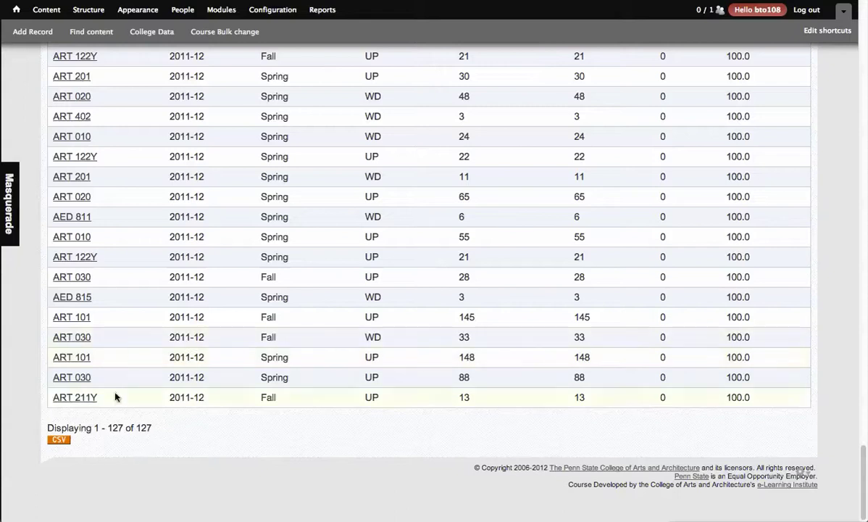
scroll(87, 435, "up", 10)
scroll(86, 443, "up", 15)
scroll(89, 360, "down", 5)
scroll(90, 358, "up", 3)
Filter the School of Visual Art per-course chart to the 2010-11 year
left_click(82, 216)
left_click(69, 292)
left_click(475, 213)
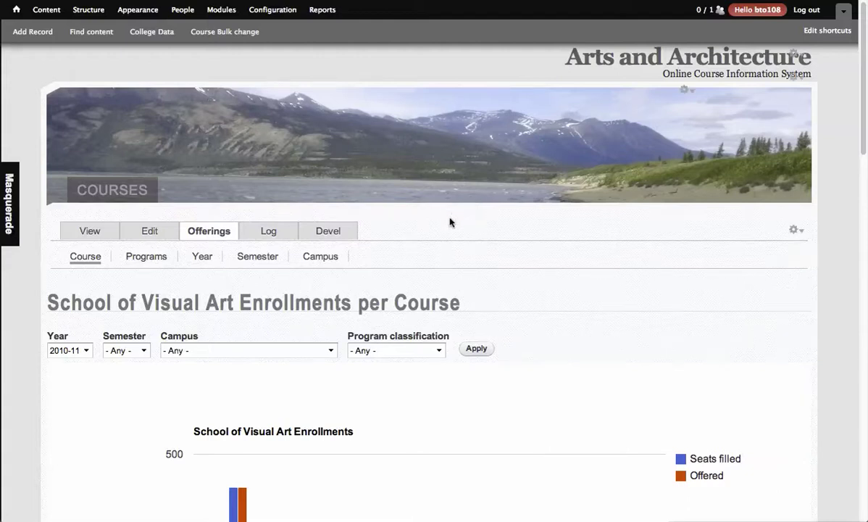
scroll(271, 259, "down", 6)
scroll(138, 283, "down", 11)
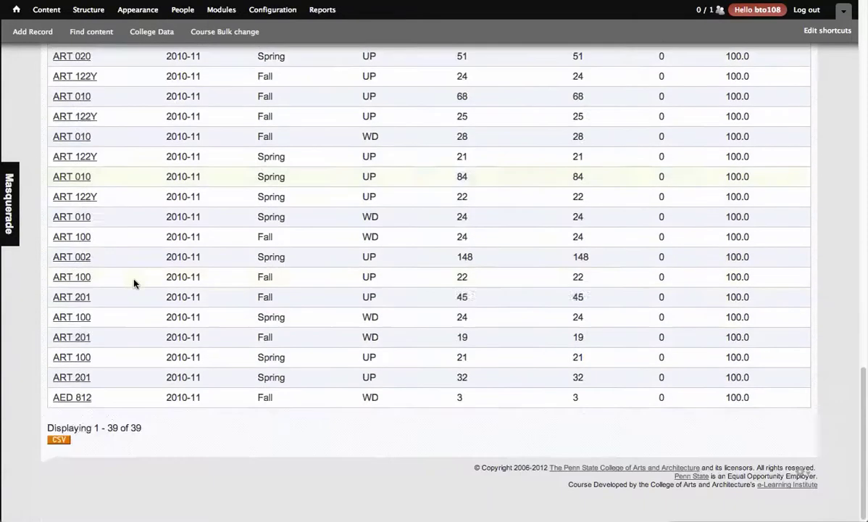
scroll(263, 406, "up", 15)
scroll(245, 367, "down", 1)
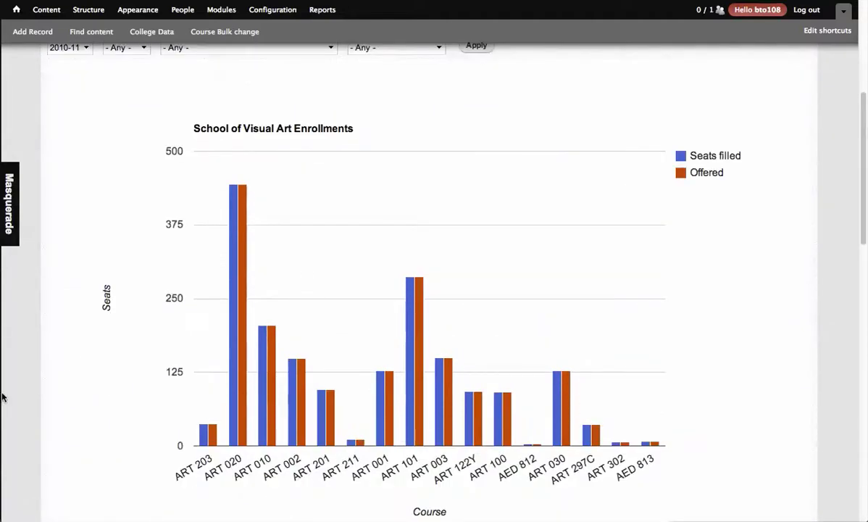
scroll(135, 333, "up", 3)
Limit the chart to General Education programs, then view enrollments per program
left_click(235, 254)
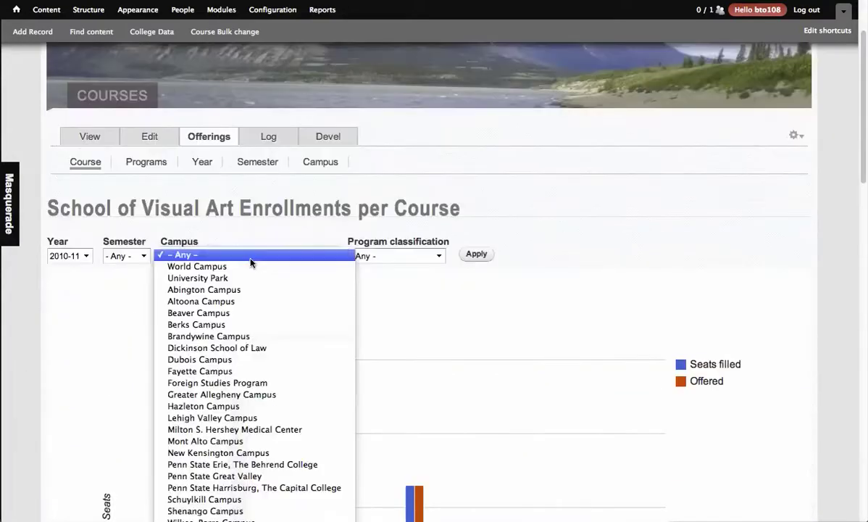
left_click(380, 256)
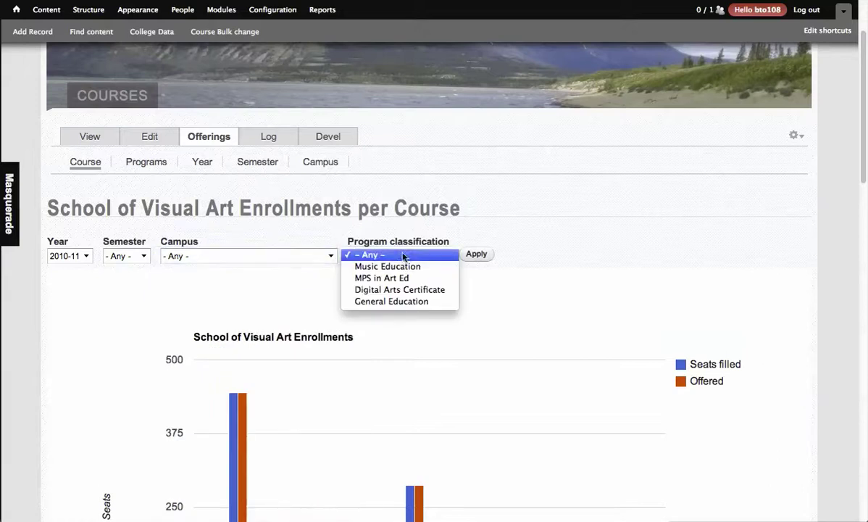
left_click(431, 301)
left_click(477, 255)
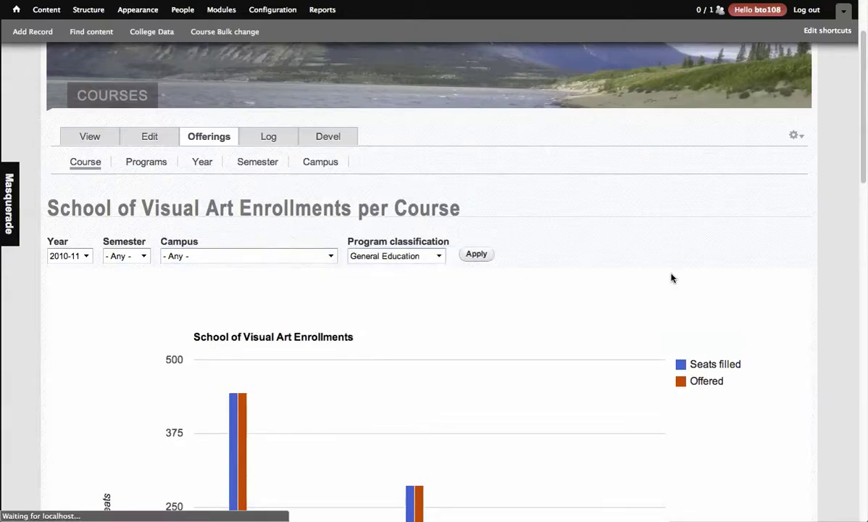
scroll(671, 277, "down", 4)
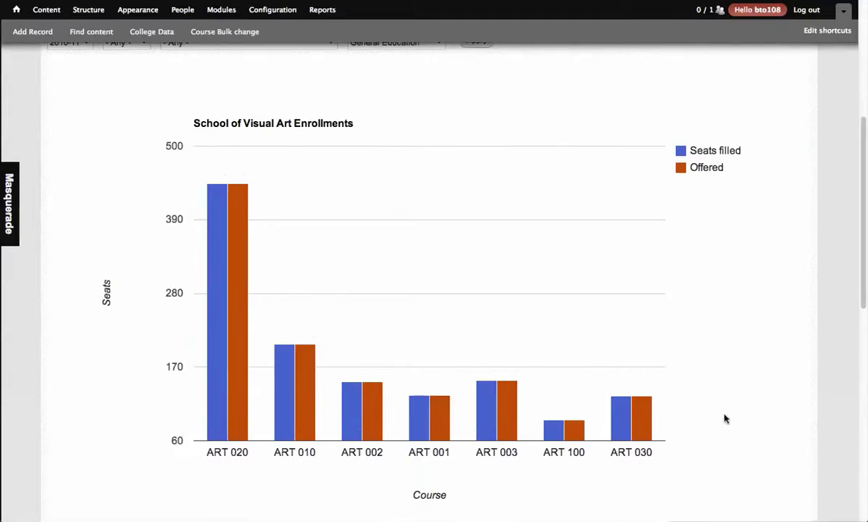
scroll(121, 316, "up", 2)
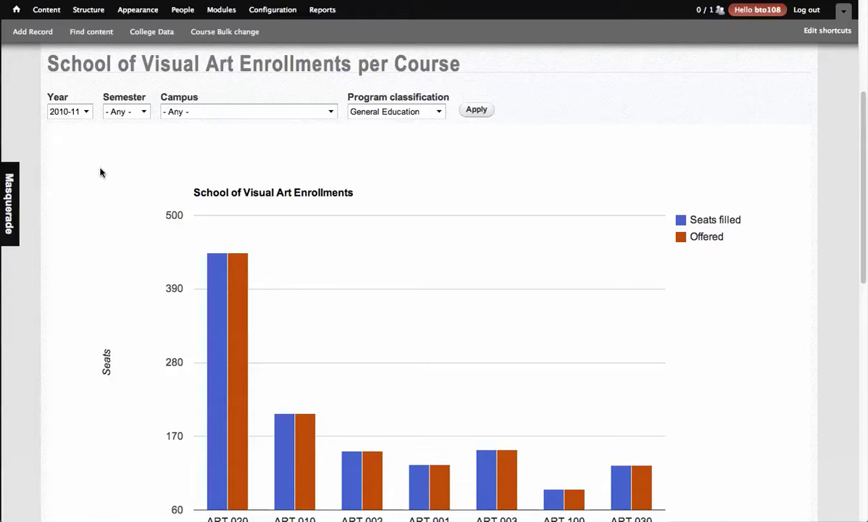
scroll(147, 216, "up", 2)
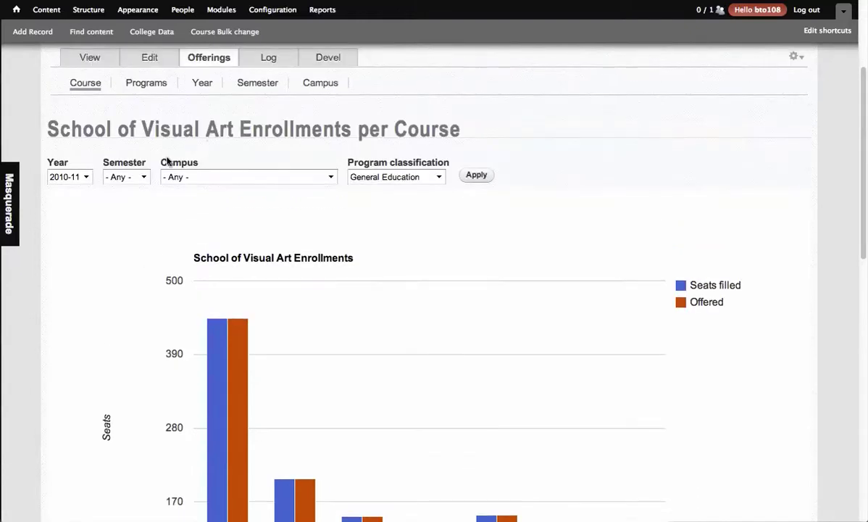
left_click(162, 86)
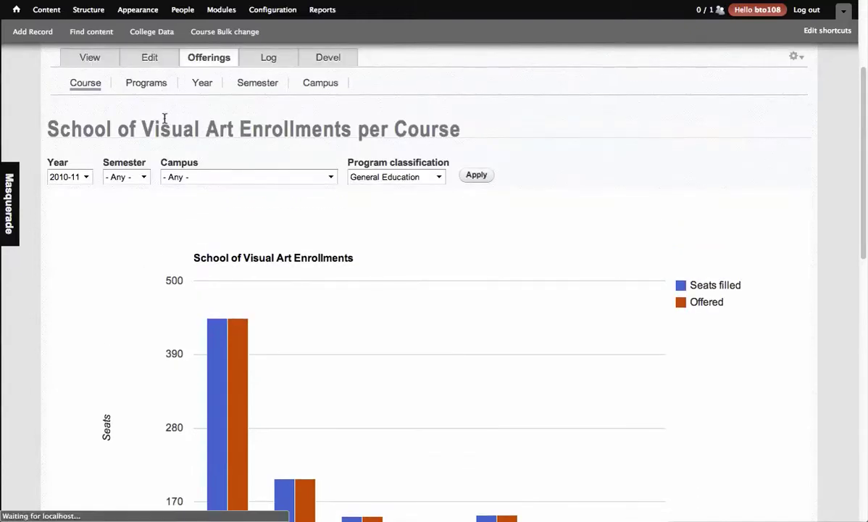
scroll(169, 130, "down", 9)
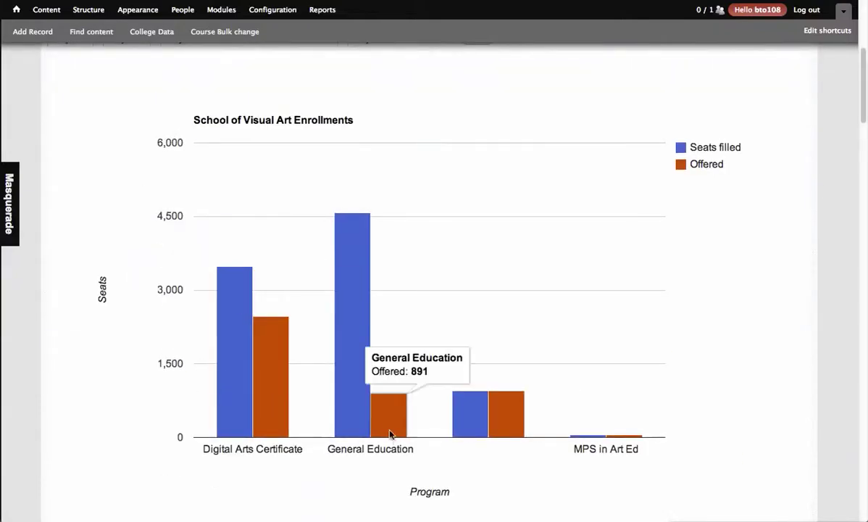
Filter the enrollments-per-program chart to the University Park campus
scroll(37, 246, "up", 3)
left_click(250, 149)
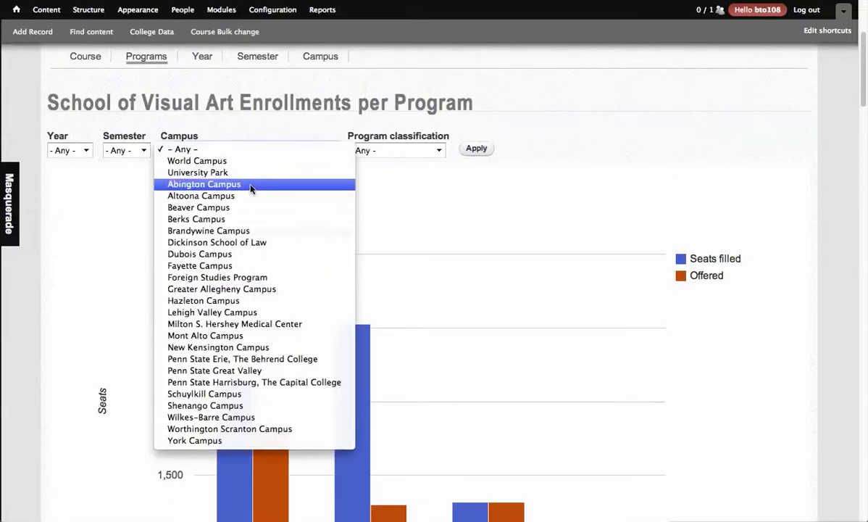
left_click(197, 173)
left_click(477, 148)
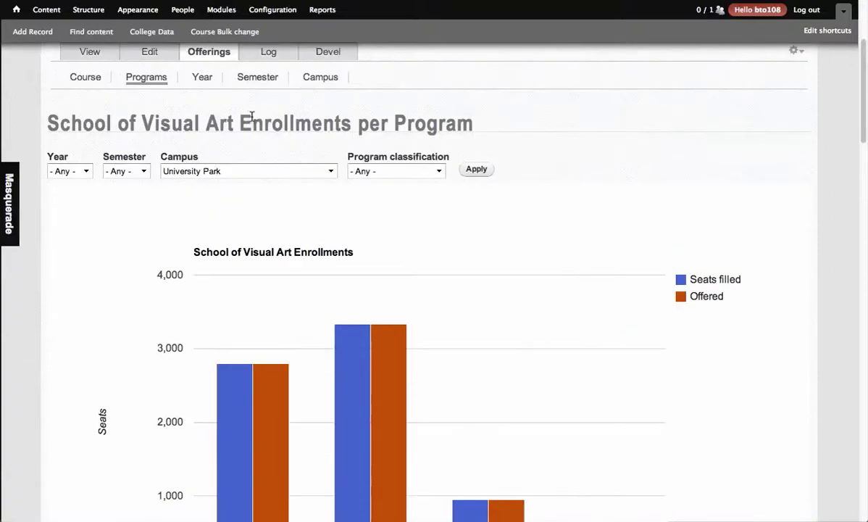
scroll(251, 116, "down", 3)
mouse_move(477, 399)
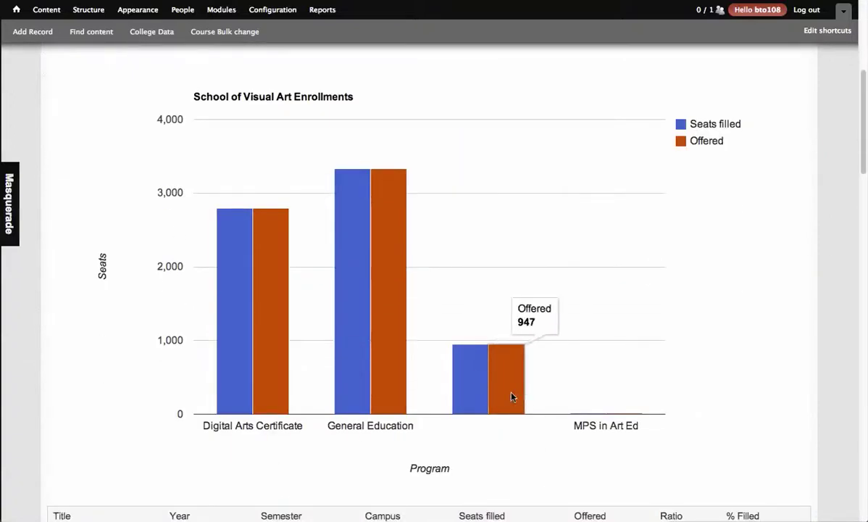
mouse_move(448, 360)
scroll(374, 327, "up", 5)
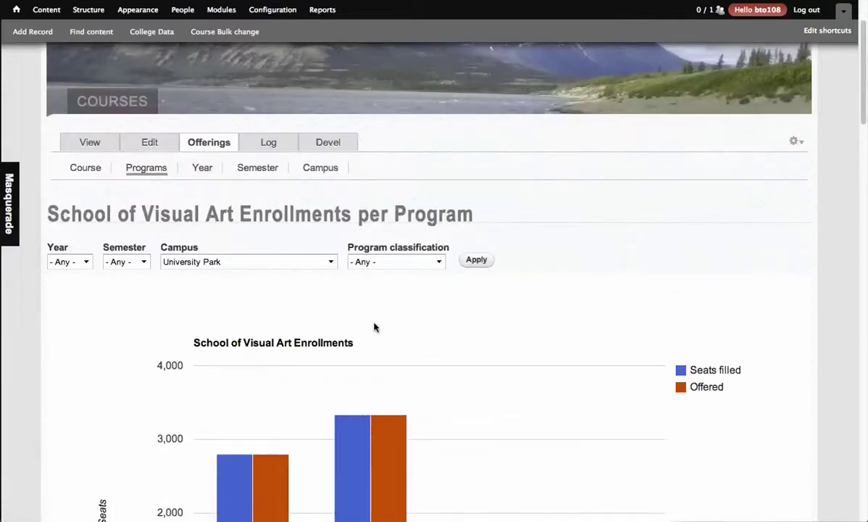
Review the School of Visual Art enrollments-per-year view
left_click(202, 168)
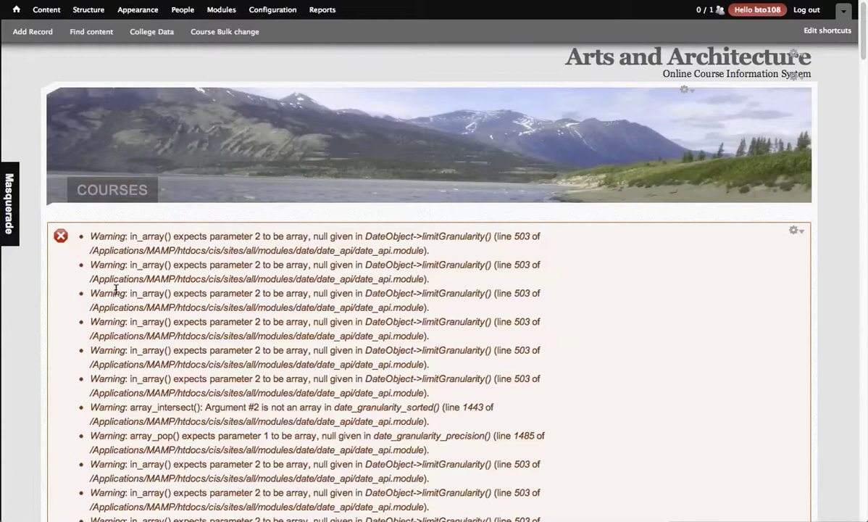
scroll(114, 295, "down", 15)
scroll(114, 293, "up", 4)
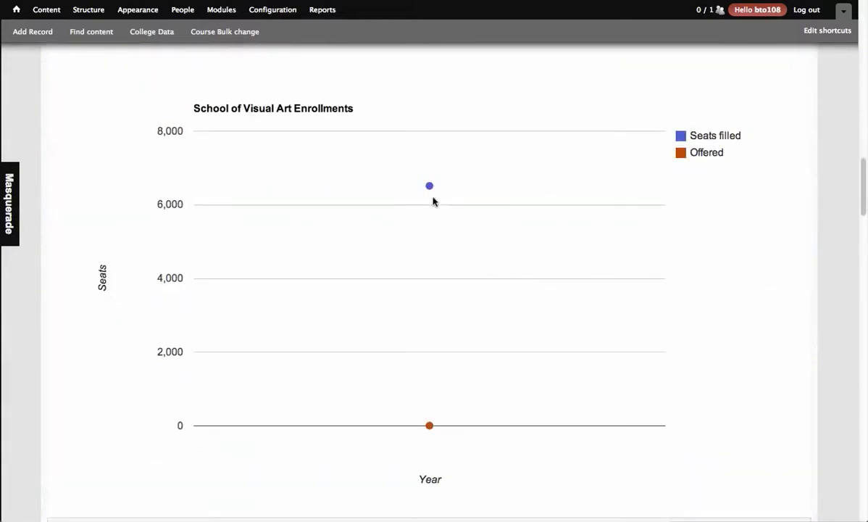
mouse_move(432, 426)
left_click(158, 32)
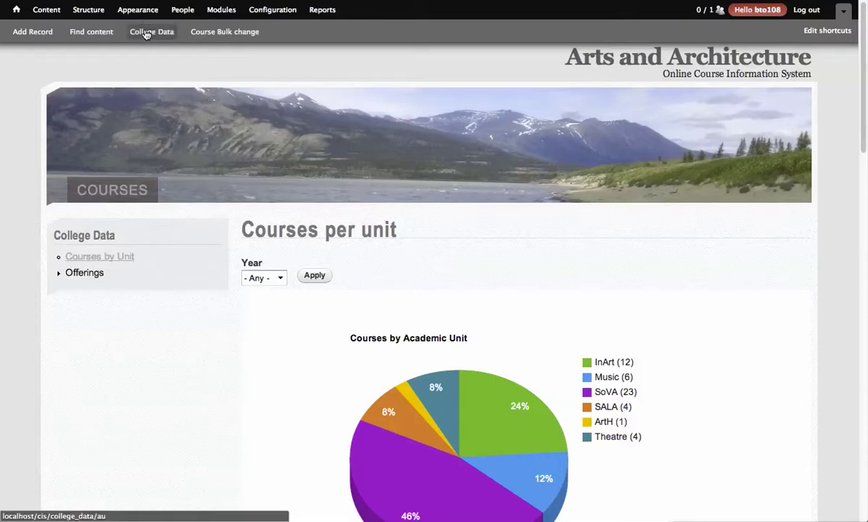
Set the Courses per unit pie chart's year filter to 2010-11
scroll(198, 161, "down", 4)
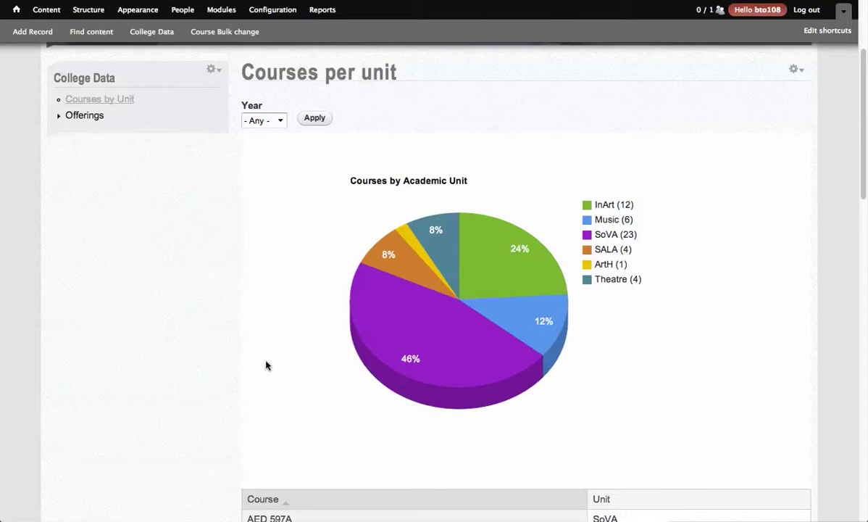
scroll(266, 365, "down", 7)
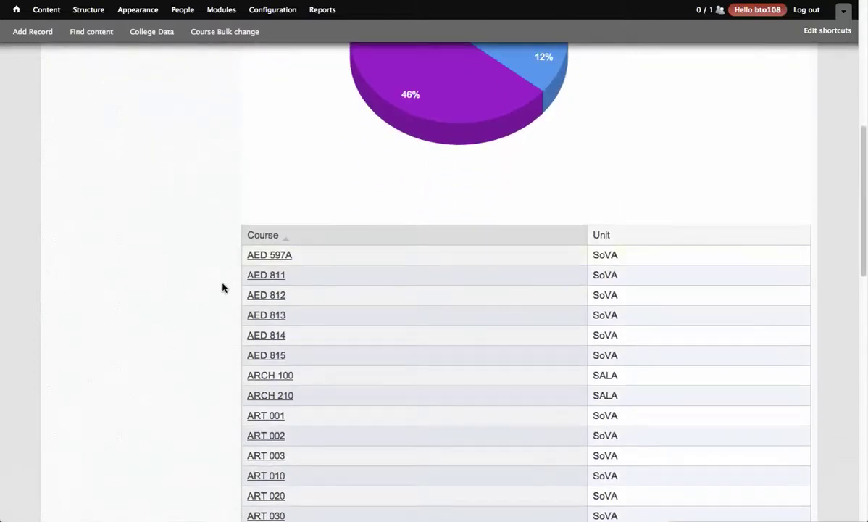
scroll(222, 288, "down", 20)
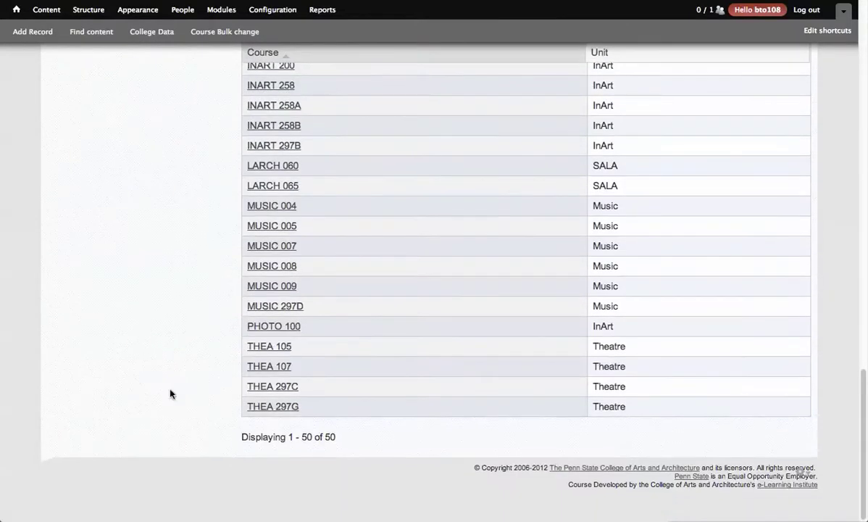
scroll(637, 373, "up", 20)
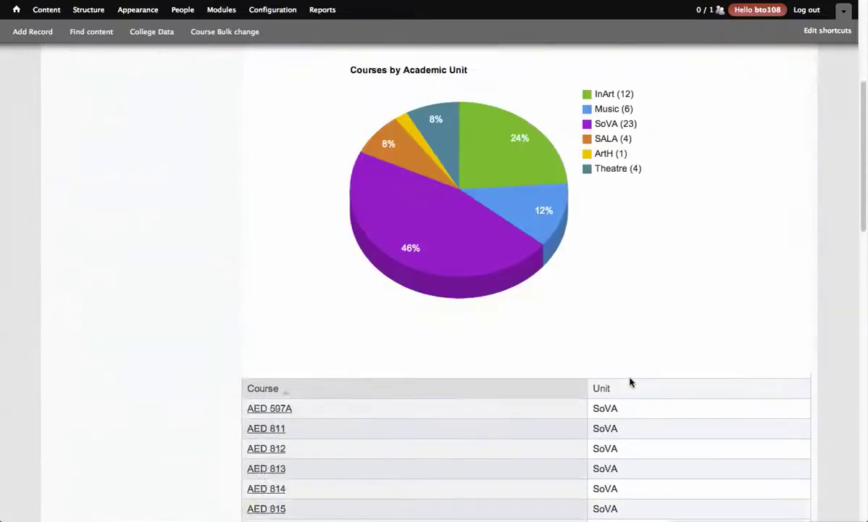
scroll(406, 377, "up", 5)
scroll(218, 395, "down", 3)
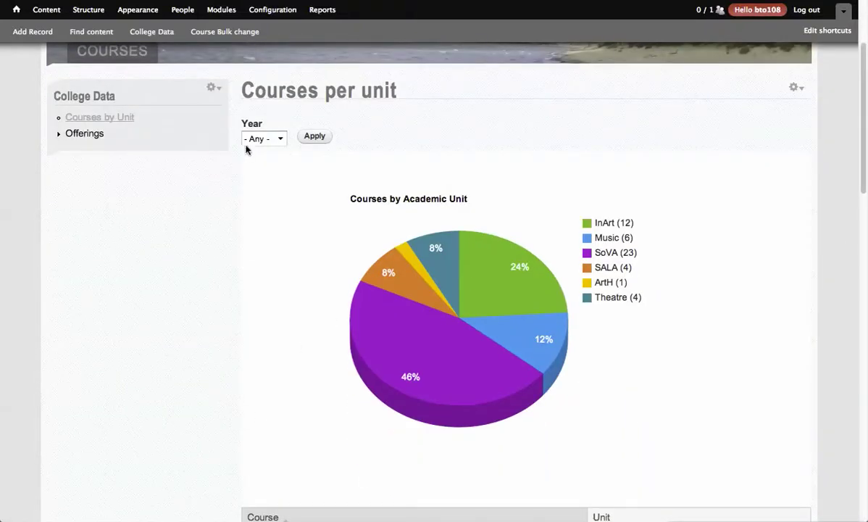
left_click(281, 143)
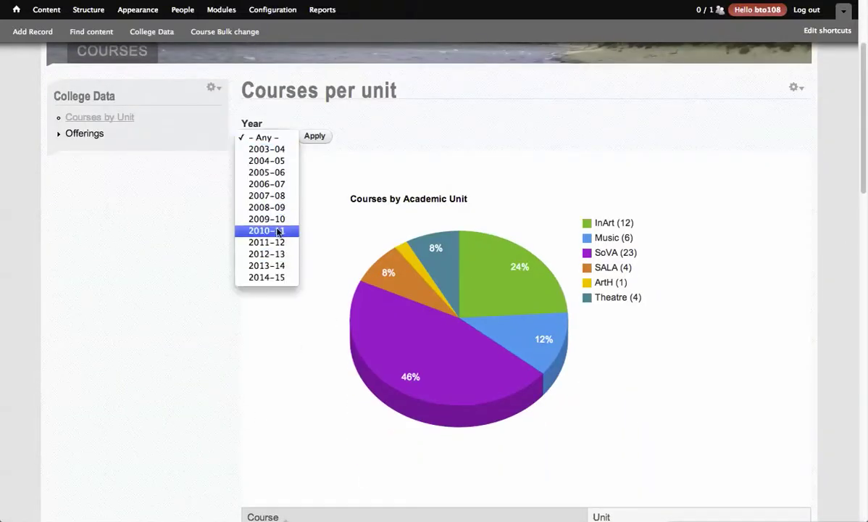
left_click(305, 156)
key("Down")
key("Return")
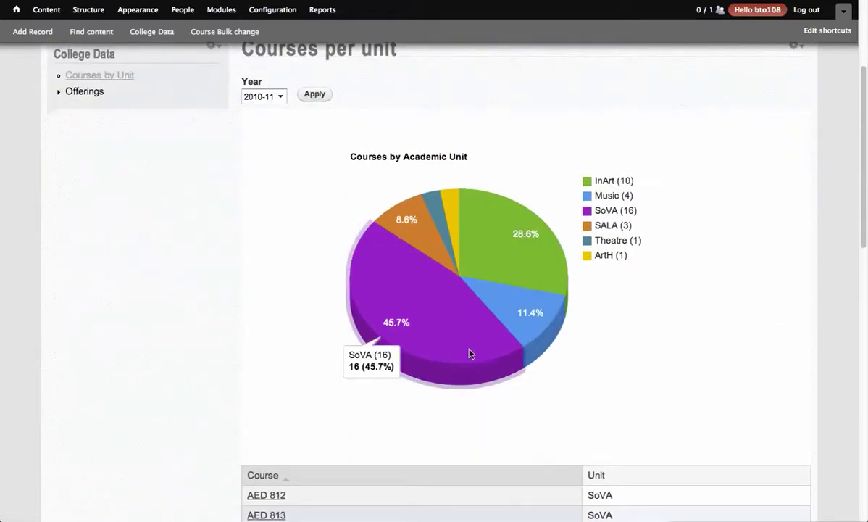
Switch the Courses per unit pie chart to the 2011-12 year
scroll(145, 334, "down", 10)
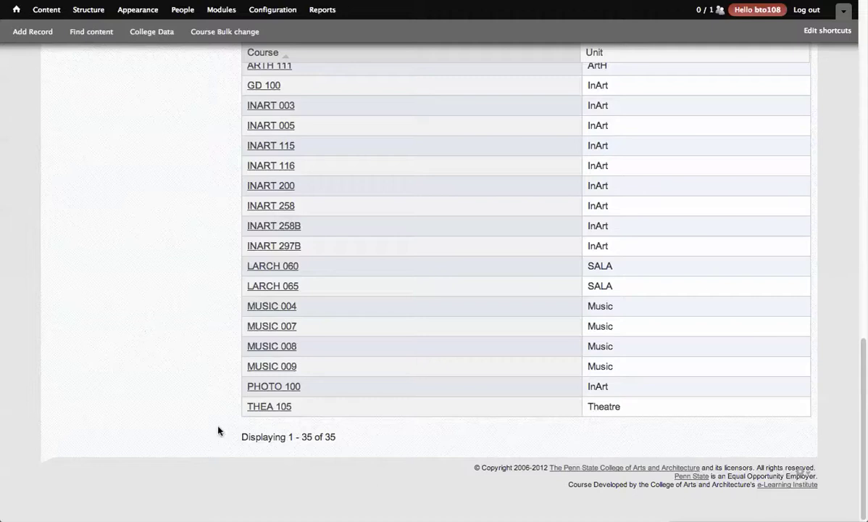
scroll(210, 420, "up", 10)
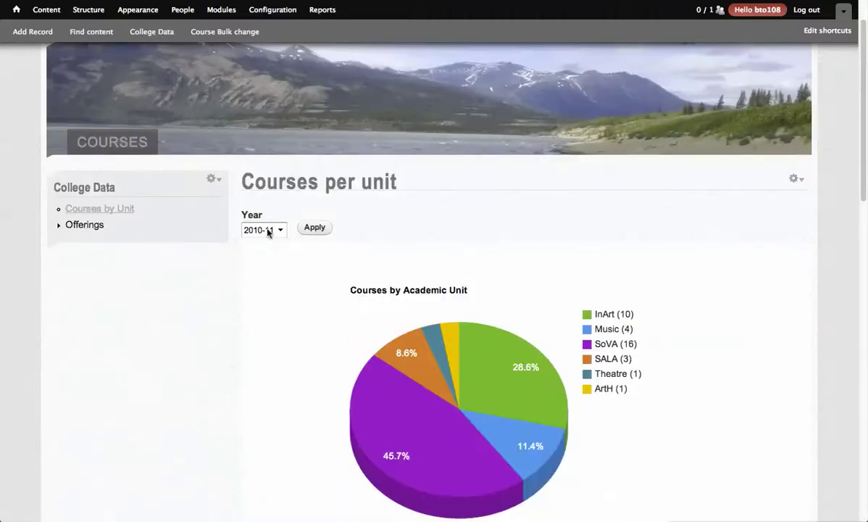
left_click(267, 232)
left_click(265, 240)
left_click(301, 232)
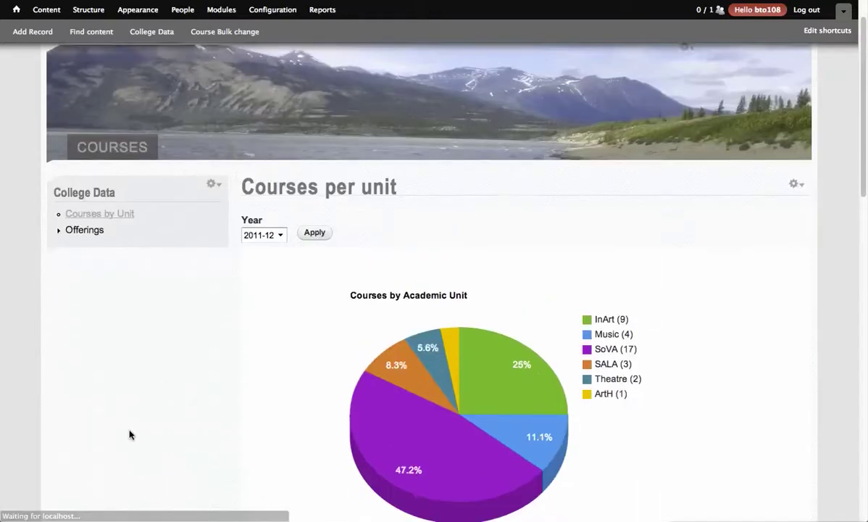
scroll(130, 434, "down", 10)
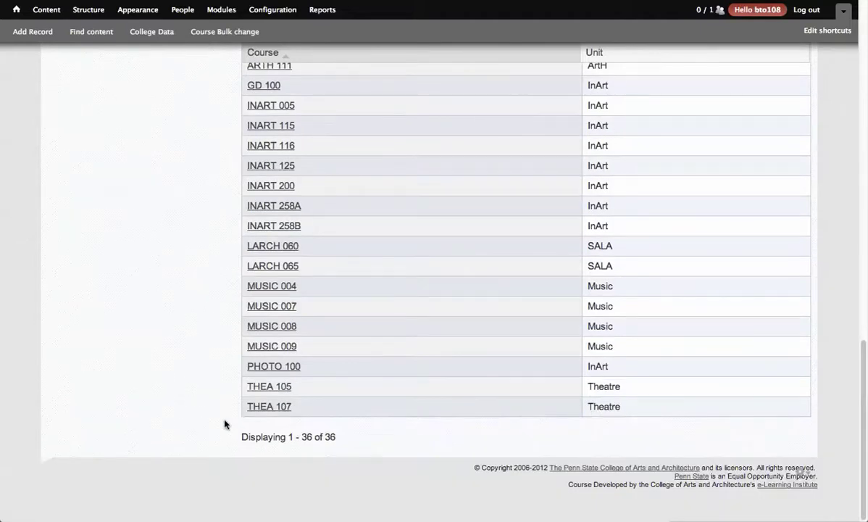
scroll(219, 431, "up", 10)
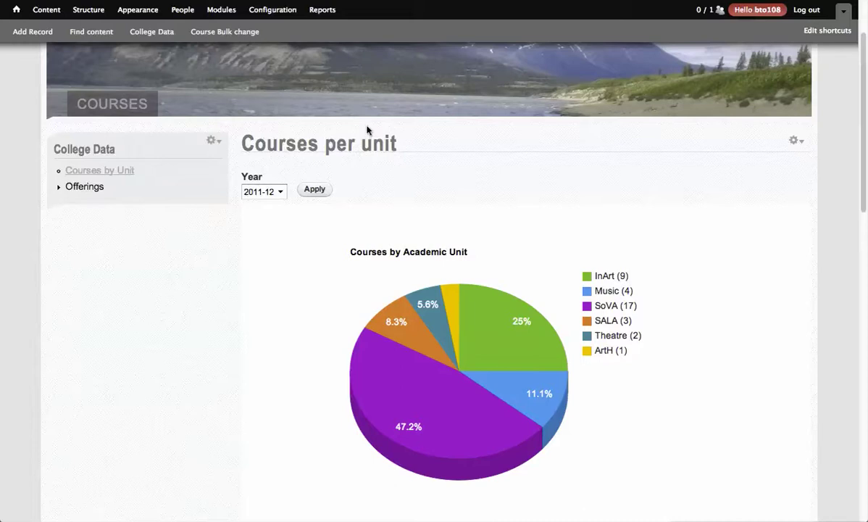
scroll(367, 130, "down", 1)
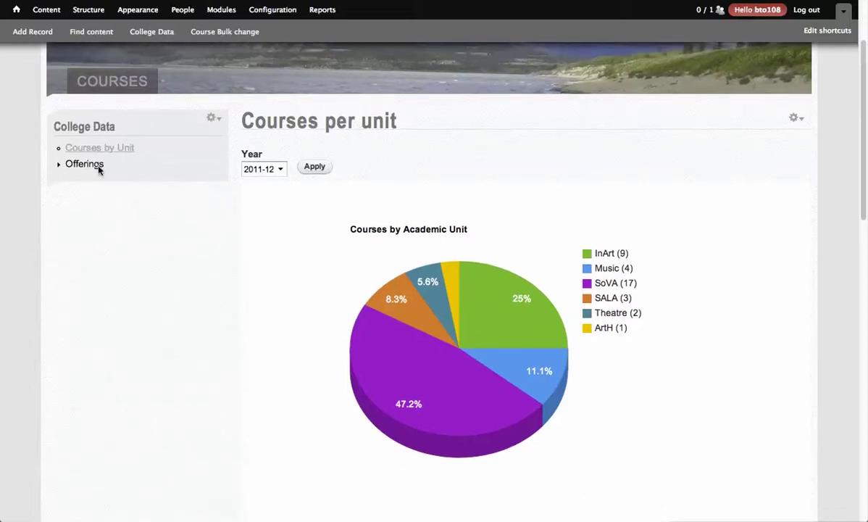
left_click(94, 166)
Filter College Enrollments per Course to 2010-11, then open College Enrollments per Year
scroll(92, 167, "down", 5)
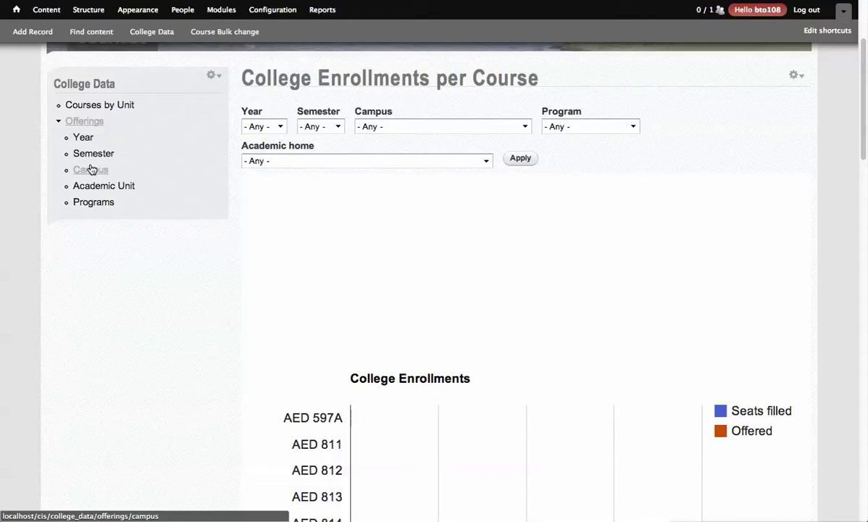
scroll(189, 291, "down", 10)
scroll(190, 291, "down", 20)
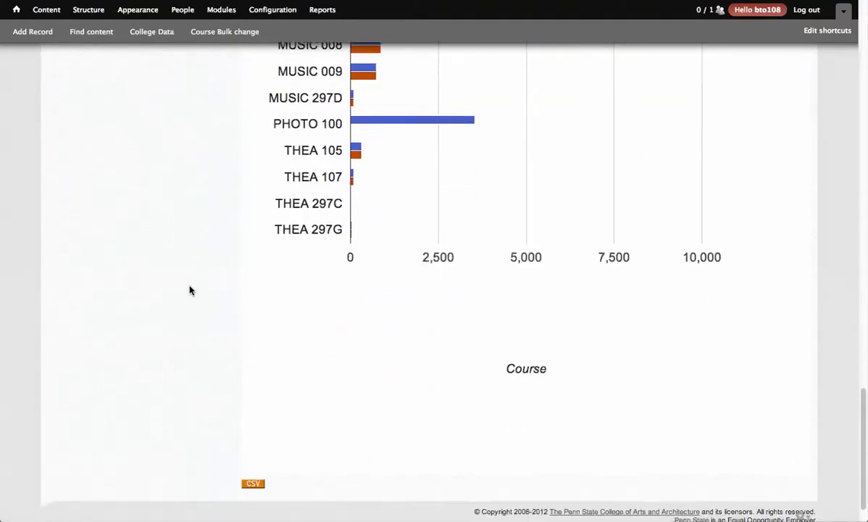
scroll(190, 291, "up", 20)
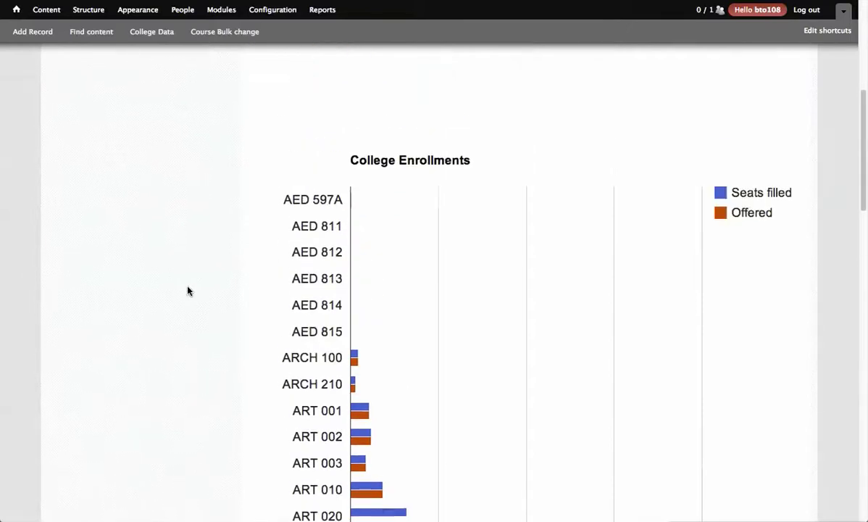
scroll(150, 300, "down", 5)
scroll(115, 351, "up", 5)
left_click(263, 226)
left_click(267, 319)
scroll(180, 374, "down", 20)
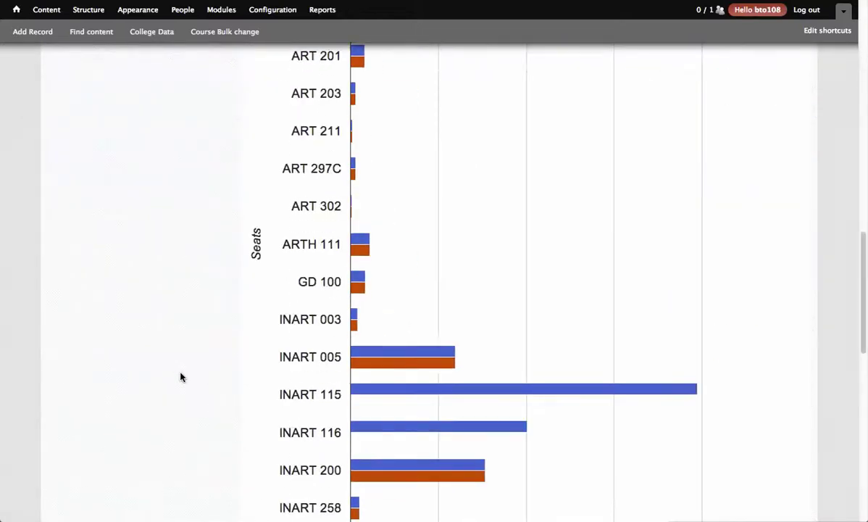
scroll(181, 391, "up", 20)
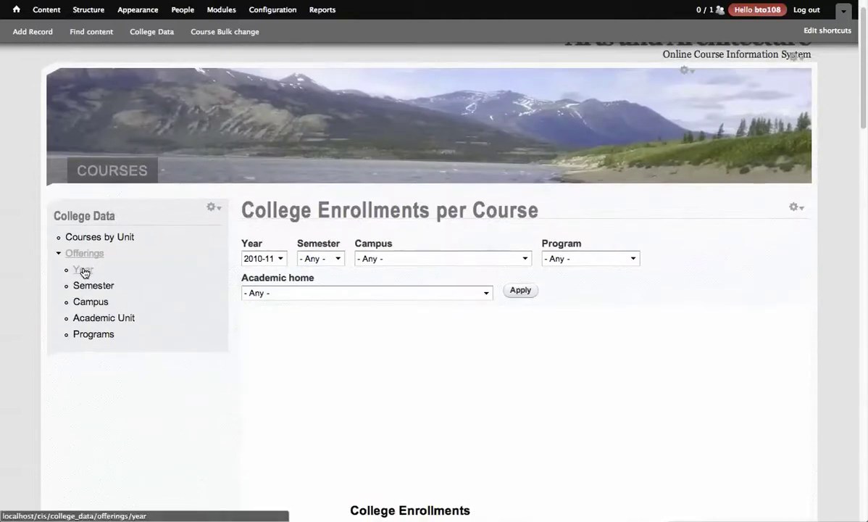
left_click(82, 269)
Open the enrollments-per-semester report and filter it to the University Park campus
scroll(161, 280, "down", 4)
scroll(157, 280, "down", 1)
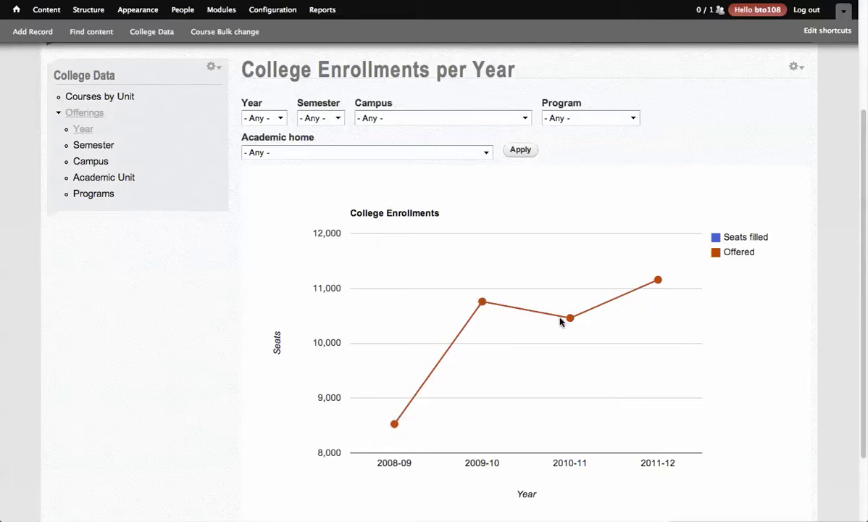
left_click(88, 147)
scroll(122, 351, "down", 1)
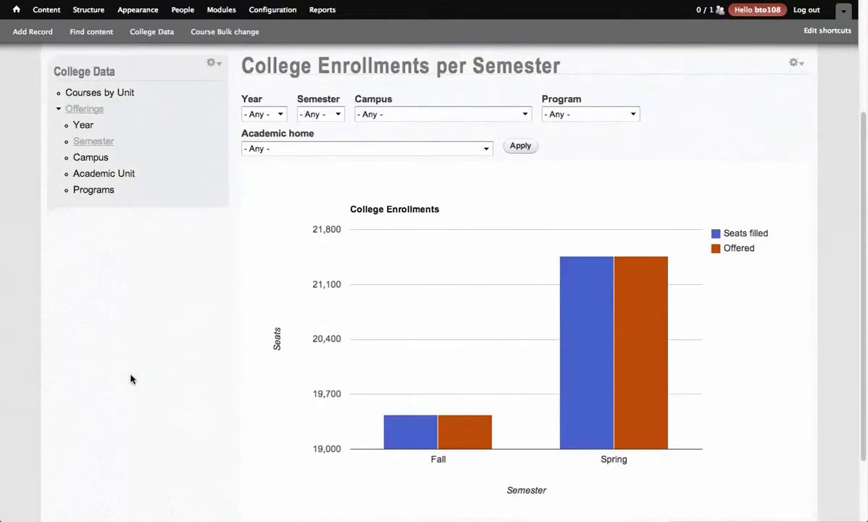
scroll(130, 378, "down", 1)
scroll(130, 378, "up", 2)
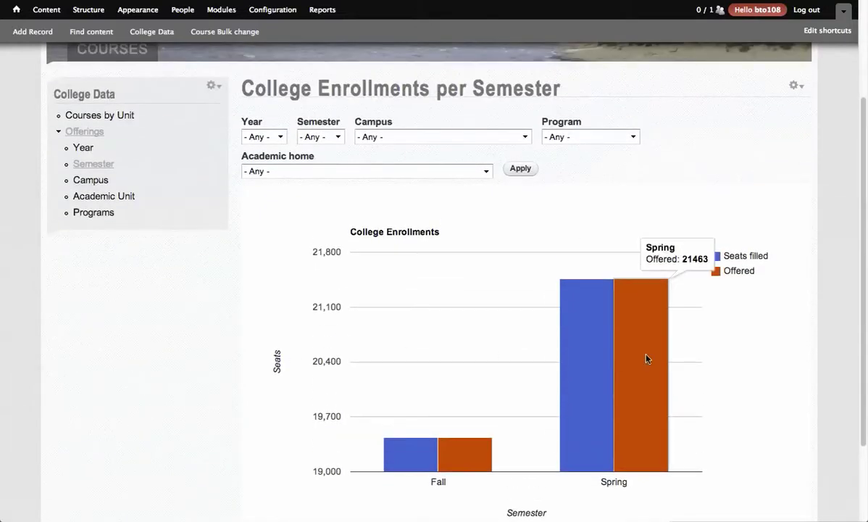
mouse_move(584, 406)
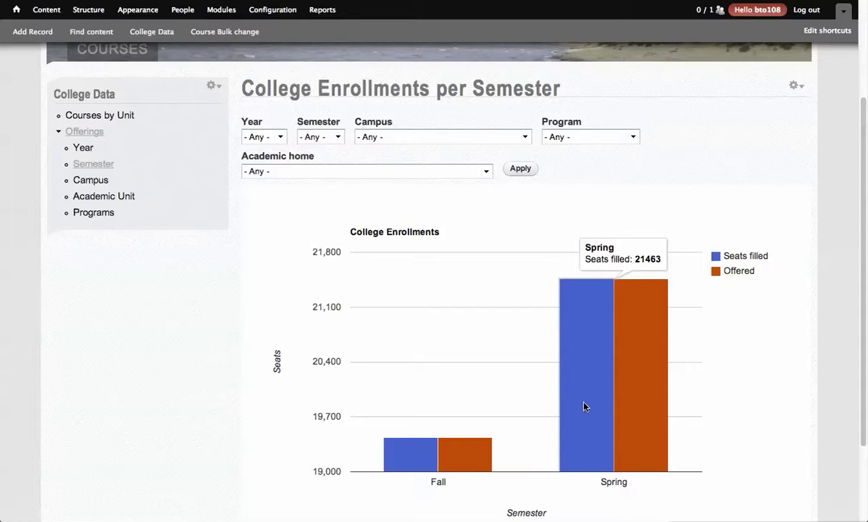
left_click(400, 137)
left_click(388, 158)
left_click(520, 168)
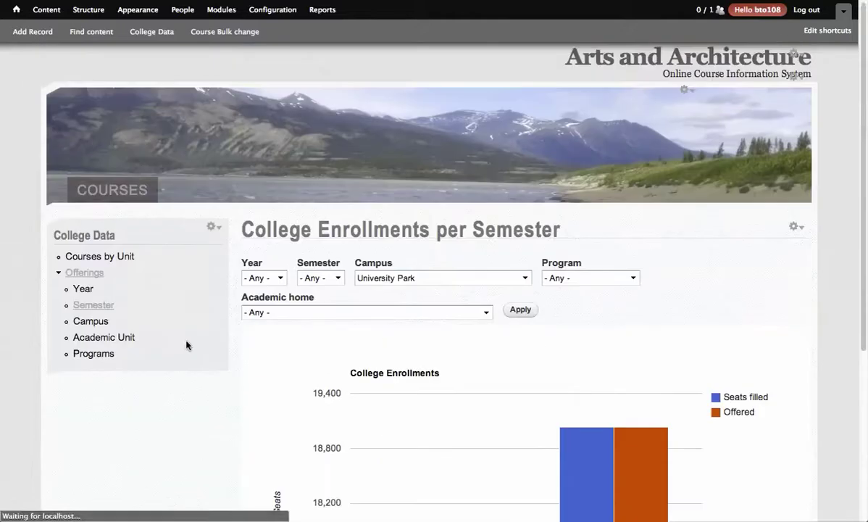
Narrow it further to the School of Visual Art and the Digital Arts Certificate program
scroll(186, 345, "down", 5)
left_click(333, 117)
left_click(324, 139)
left_click(518, 116)
scroll(201, 342, "down", 5)
left_click(603, 85)
left_click(593, 120)
left_click(520, 117)
Review the filtered chart, then switch to the enrollments-per-campus report
scroll(193, 290, "down", 5)
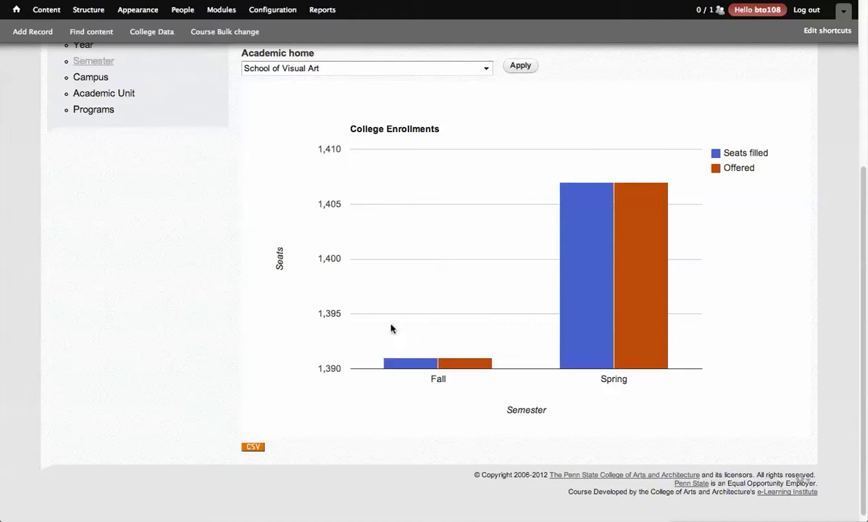
mouse_move(407, 369)
scroll(173, 384, "up", 5)
scroll(175, 436, "down", 2)
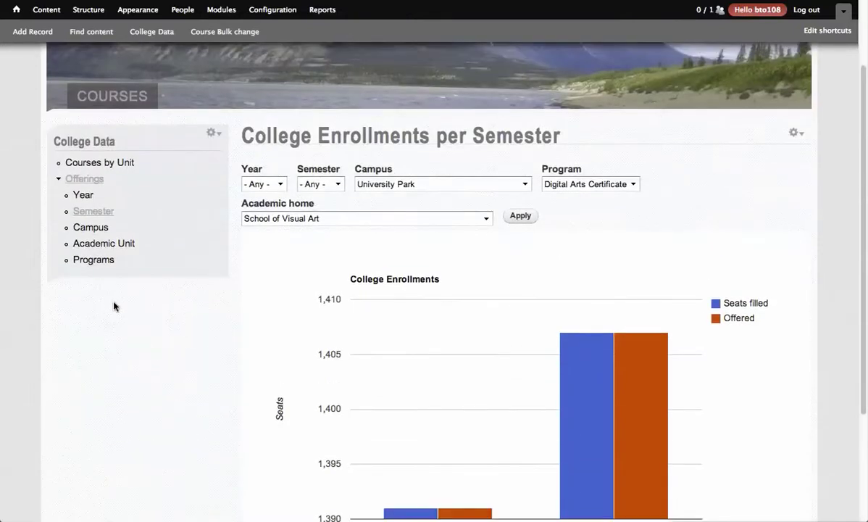
left_click(87, 227)
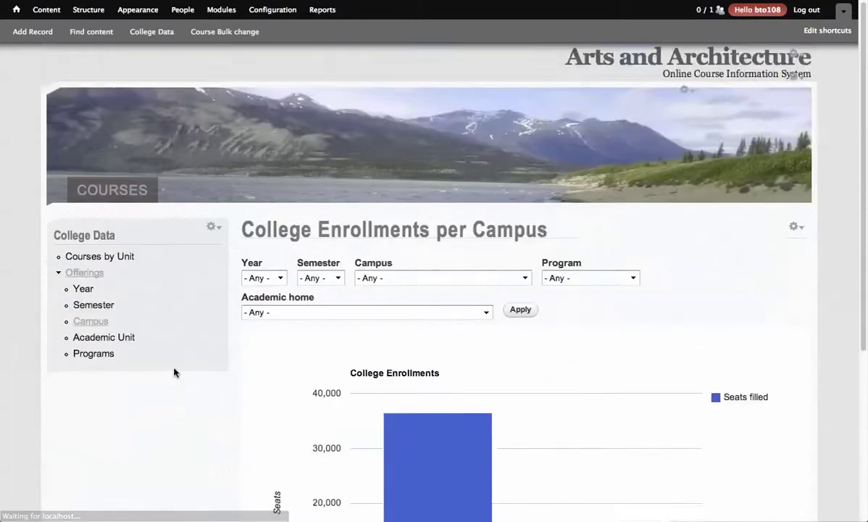
Open the Academic Unit report, where InArt (25978) holds 63.5% of enrollments
scroll(174, 373, "down", 4)
scroll(174, 372, "up", 2)
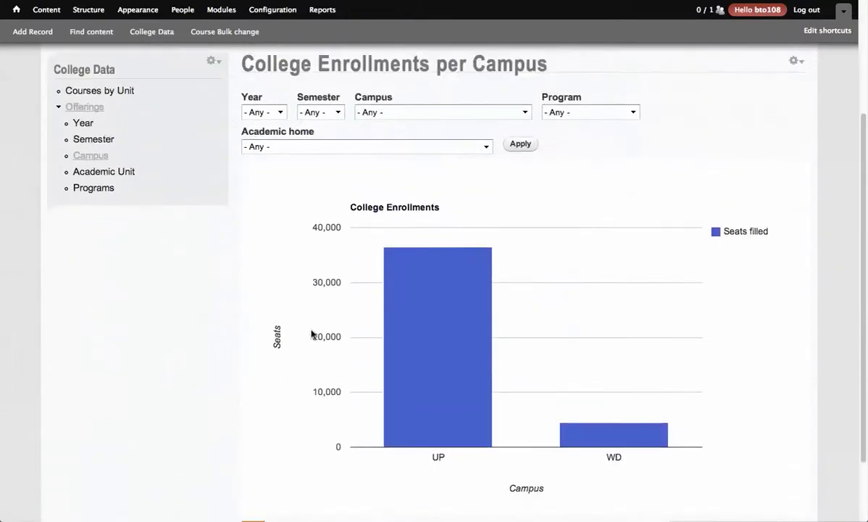
left_click(74, 171)
scroll(72, 341, "down", 2)
scroll(103, 318, "down", 1)
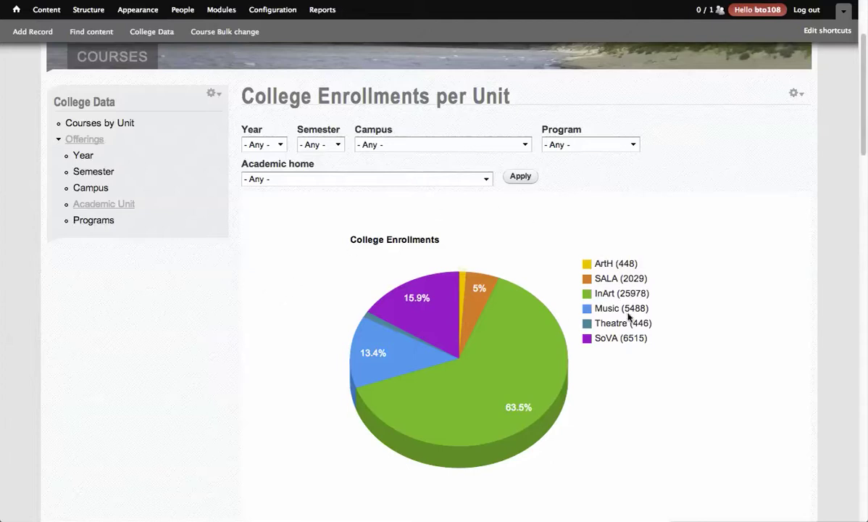
Filter the per-unit pie chart to the 2010-11 year
mouse_move(536, 381)
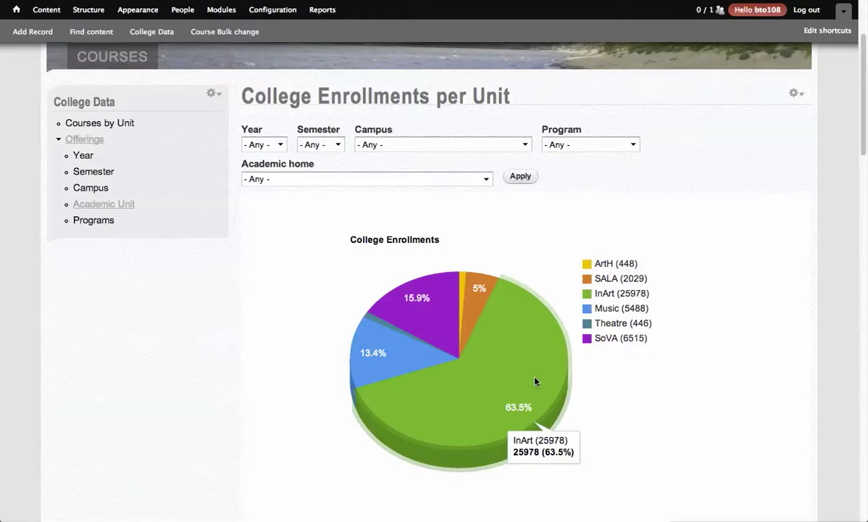
left_click(385, 179)
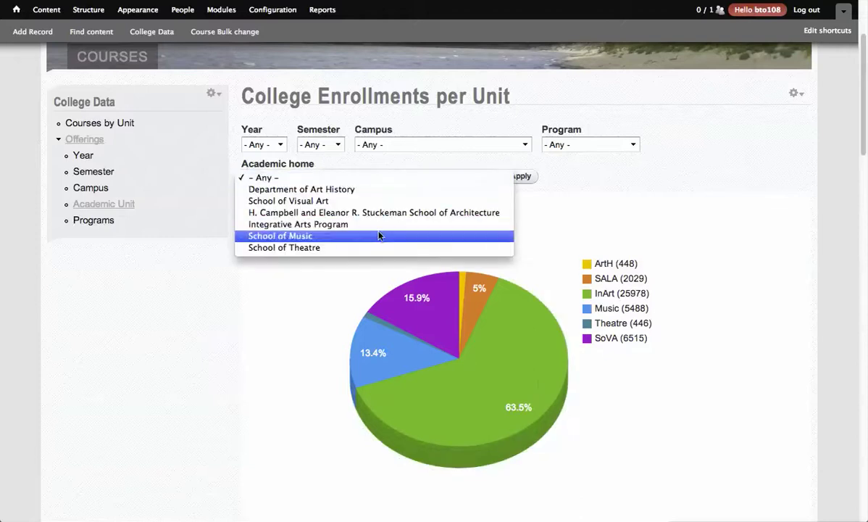
left_click(170, 310)
left_click(268, 145)
left_click(275, 237)
left_click(522, 176)
scroll(527, 163, "down", 5)
scroll(493, 166, "up", 3)
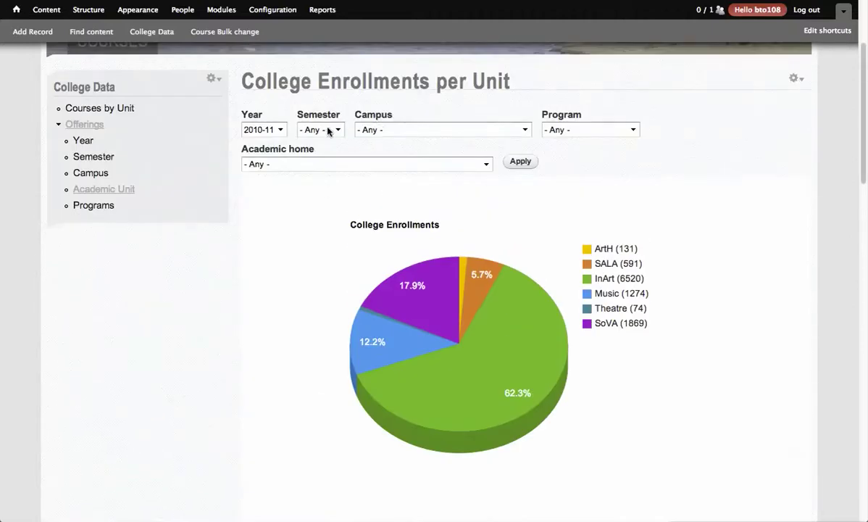
Add Spring semester and World Campus filters and apply them
left_click(328, 131)
left_click(319, 150)
left_click(444, 130)
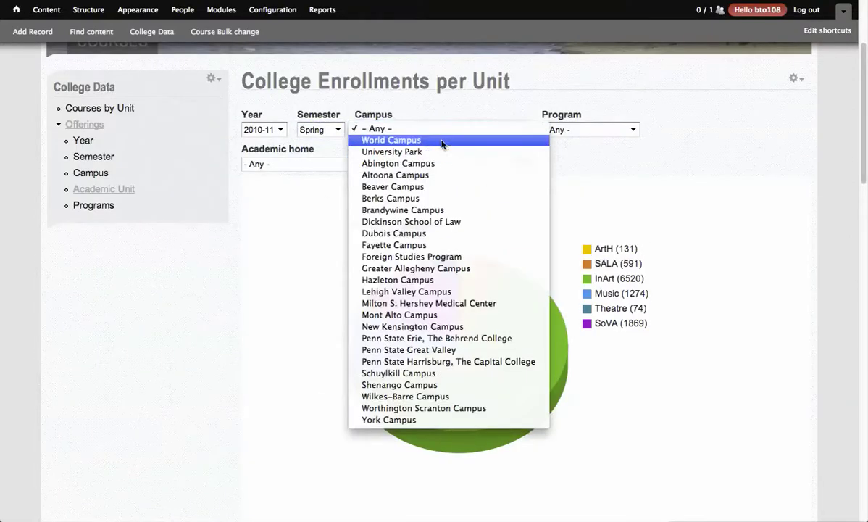
left_click(441, 142)
left_click(518, 162)
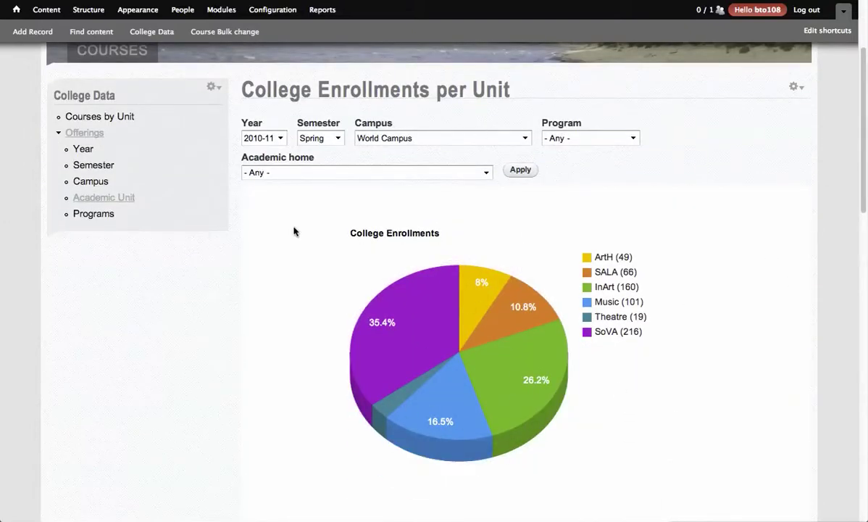
Scroll through the unit course tables and highlight the School of Visual Art total of 216
scroll(246, 271, "down", 1)
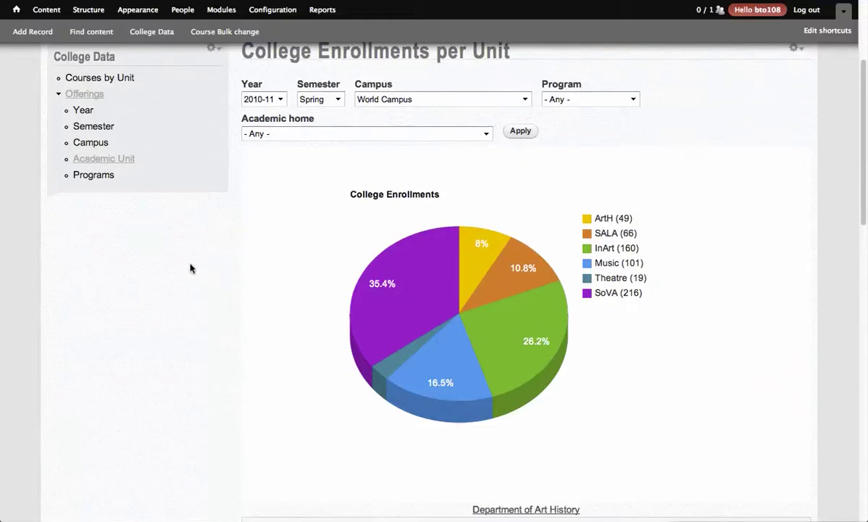
scroll(173, 287, "down", 6)
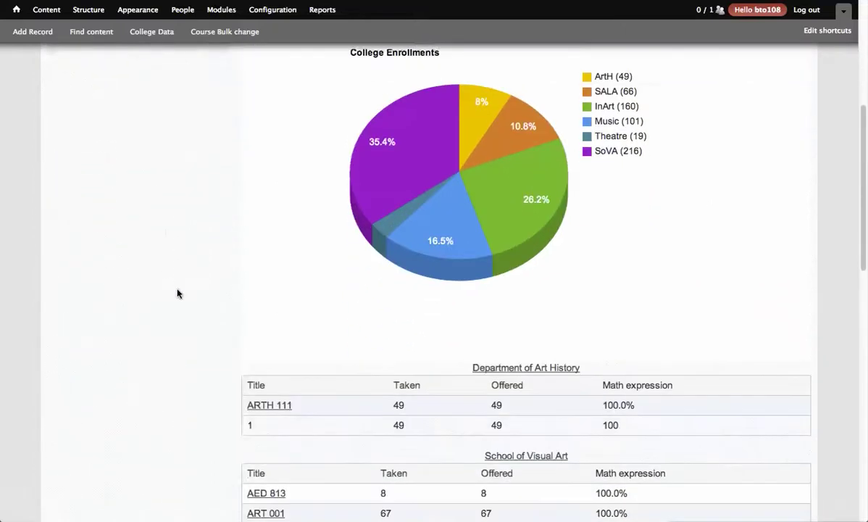
scroll(160, 290, "down", 1)
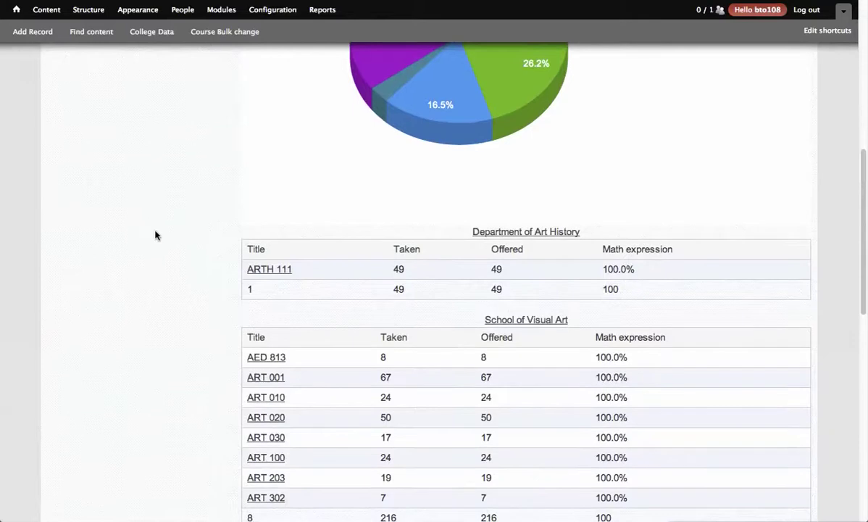
scroll(210, 203, "down", 1)
scroll(214, 190, "down", 3)
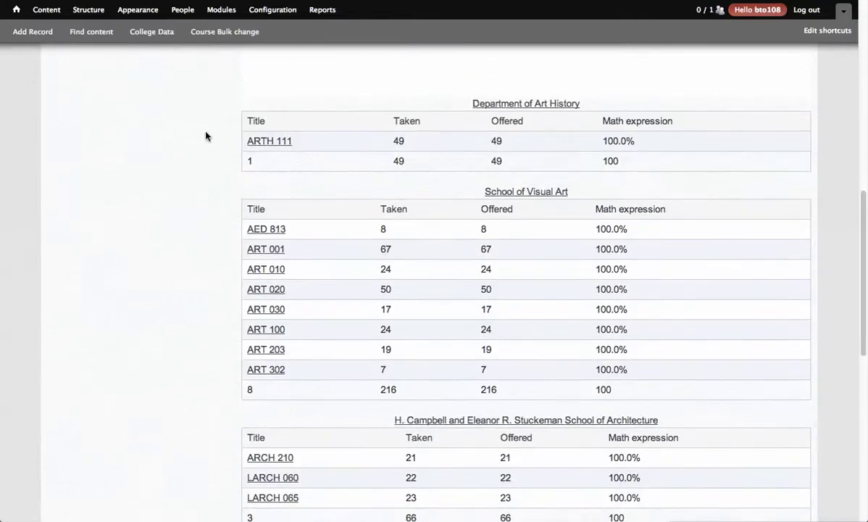
left_click(470, 104)
scroll(139, 324, "down", 10)
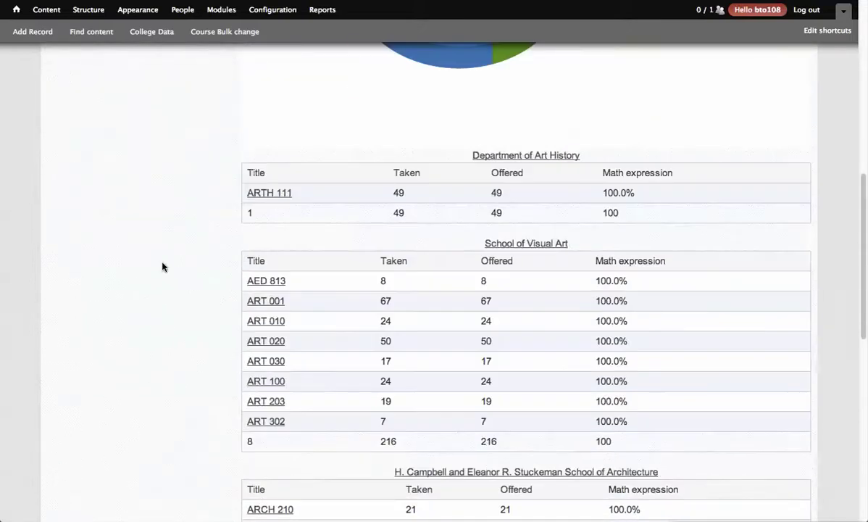
scroll(203, 342, "up", 6)
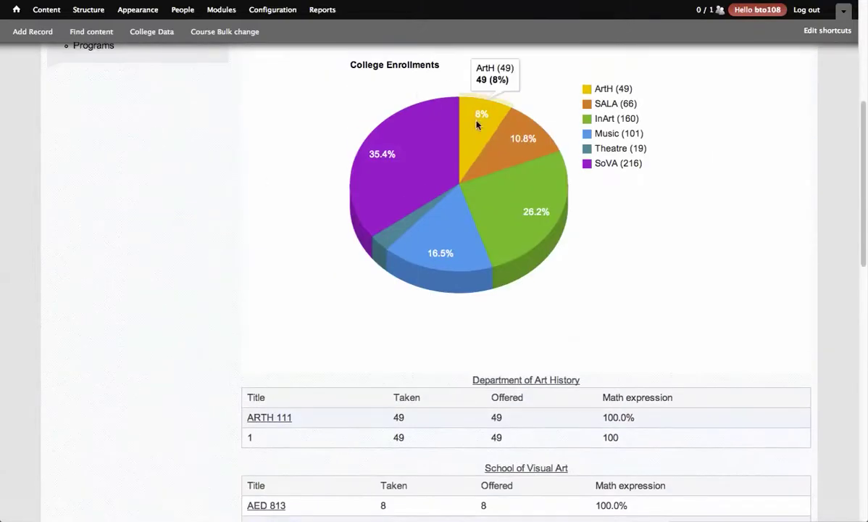
scroll(121, 316, "down", 5)
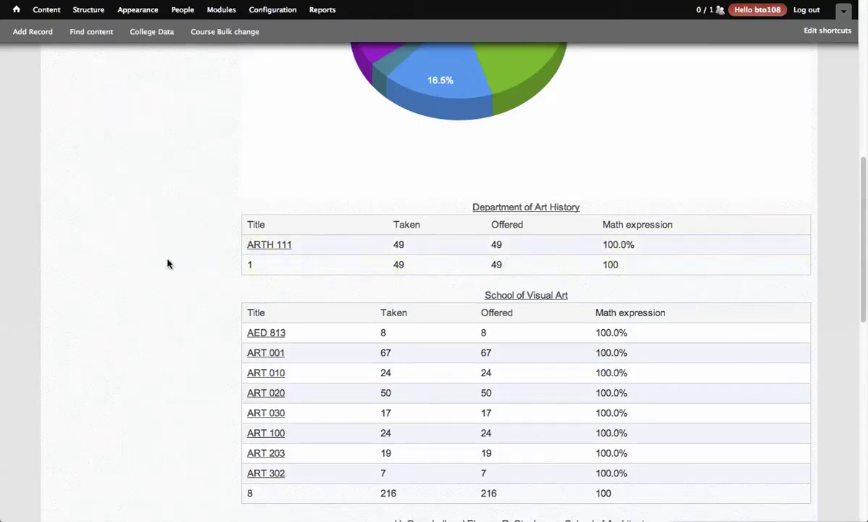
scroll(168, 264, "down", 6)
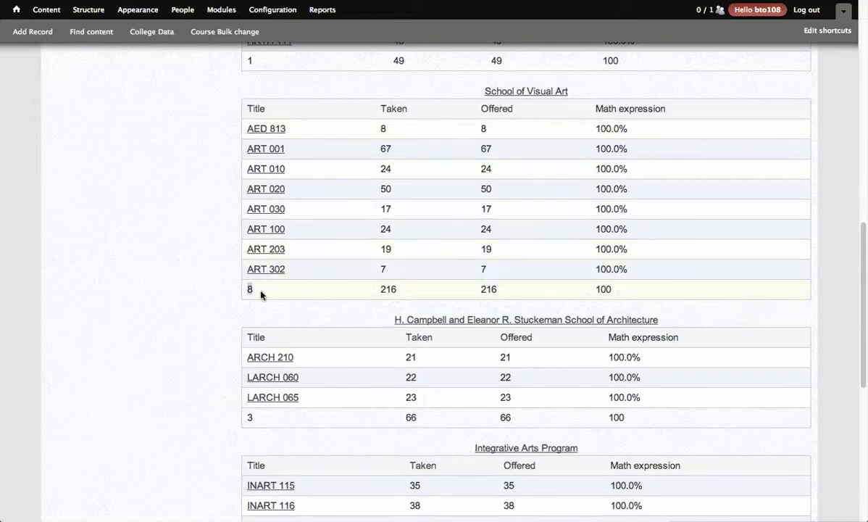
left_click_drag(368, 292, 476, 209)
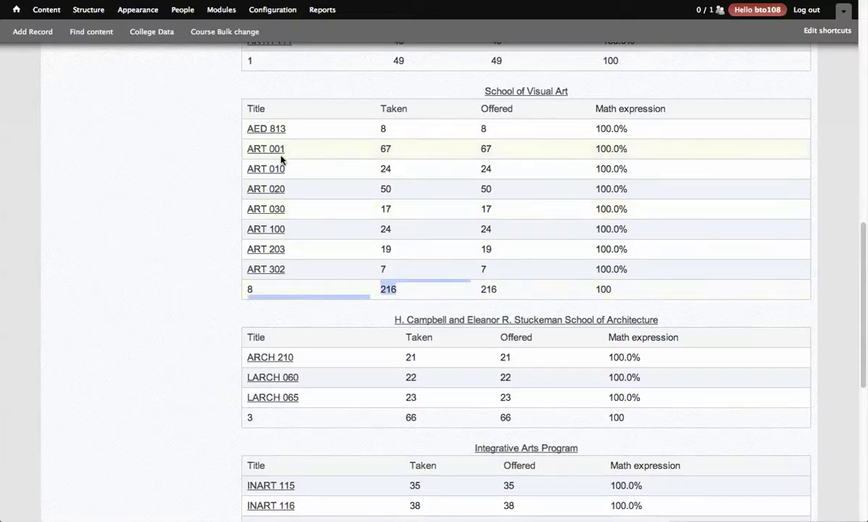
left_click(247, 292)
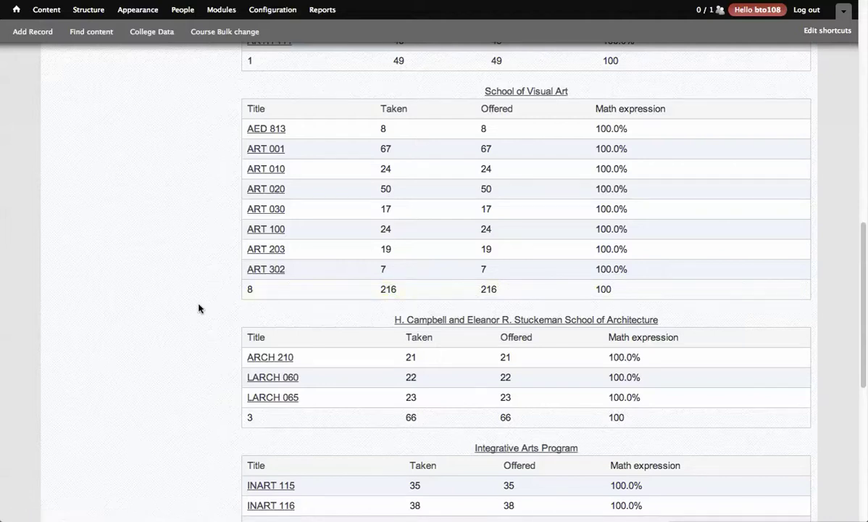
Switch to the College Enrollments per Program bar chart
scroll(199, 309, "down", 6)
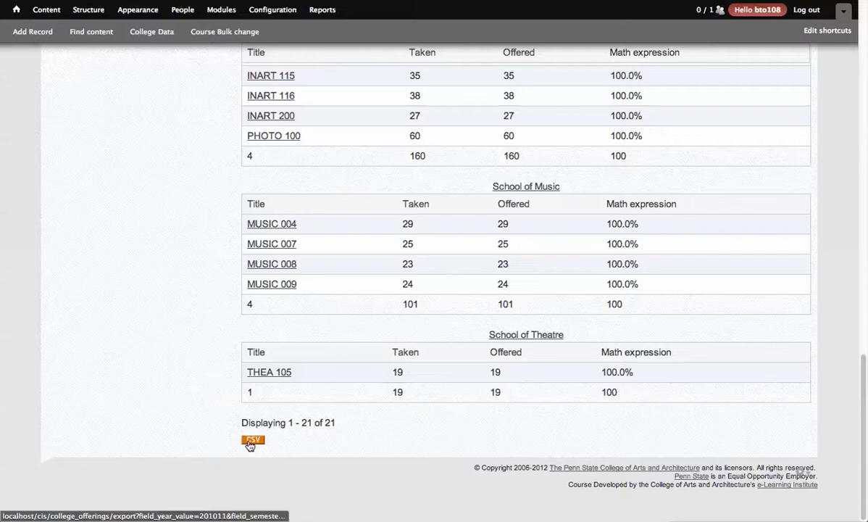
scroll(163, 340, "up", 15)
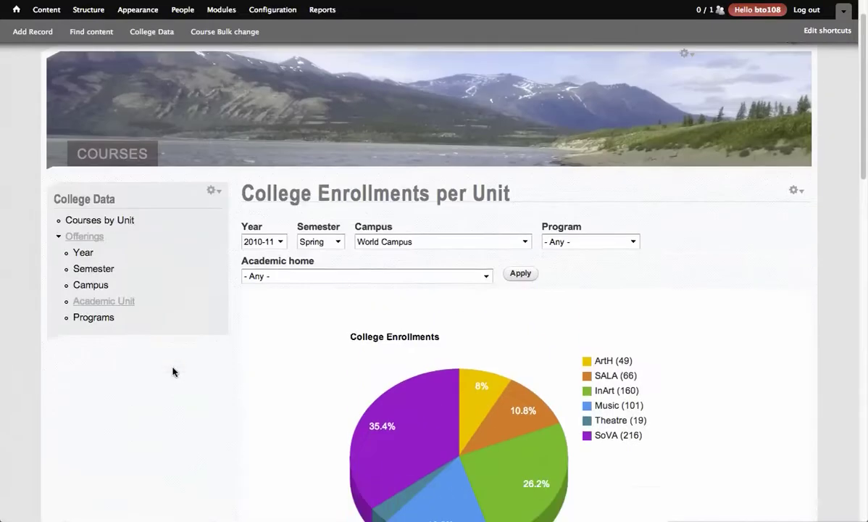
left_click(90, 322)
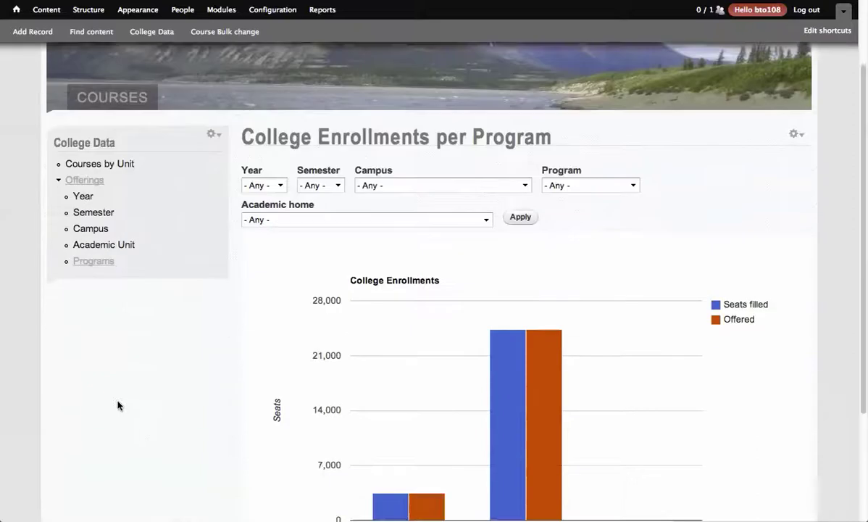
Return to the College Enrollments per Unit pie chart
scroll(113, 397, "down", 5)
scroll(113, 399, "up", 3)
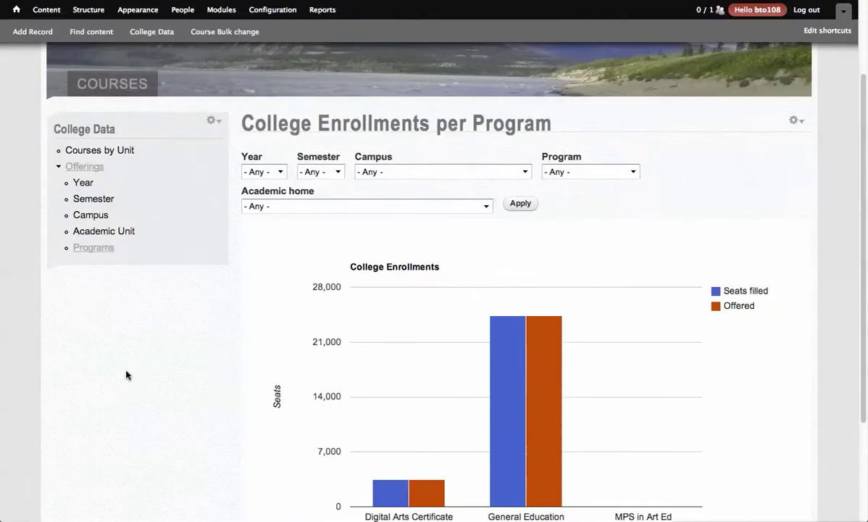
scroll(126, 374, "down", 1)
left_click(82, 211)
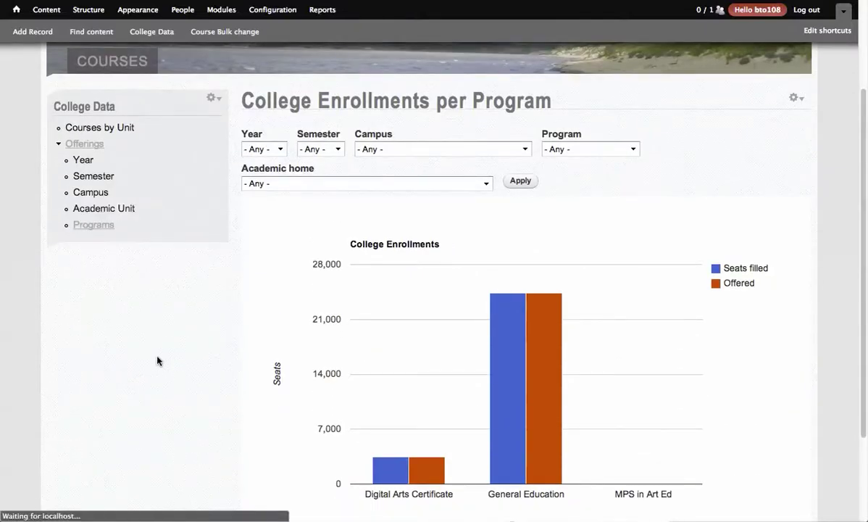
Narrow the browser window so the page reflows into a single column
scroll(193, 399, "down", 3)
scroll(192, 398, "up", 3)
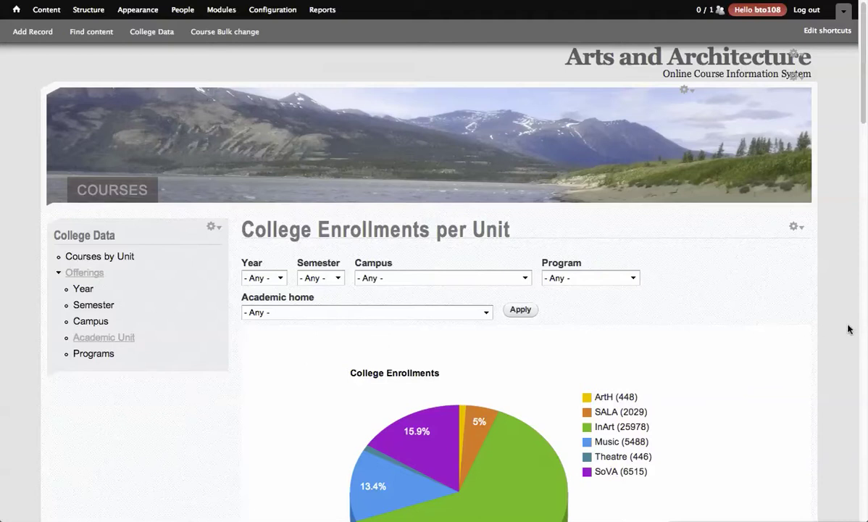
scroll(767, 321, "down", 3)
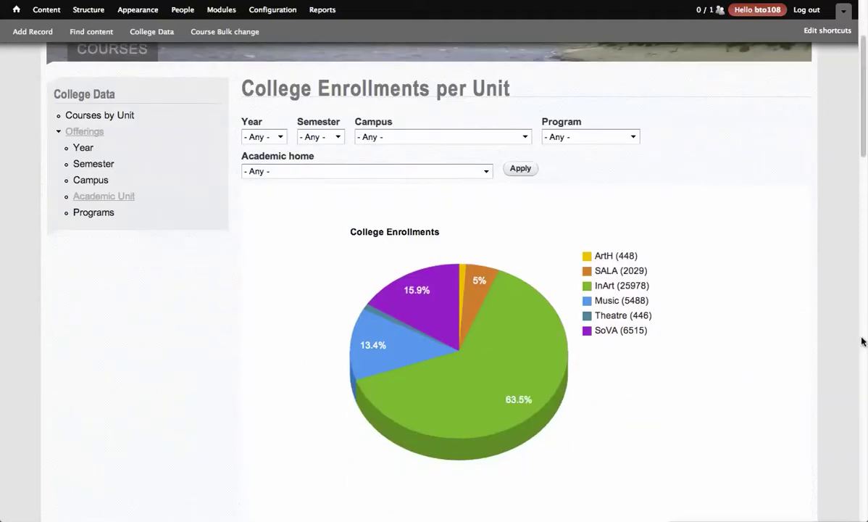
left_click_drag(862, 340, 234, 375)
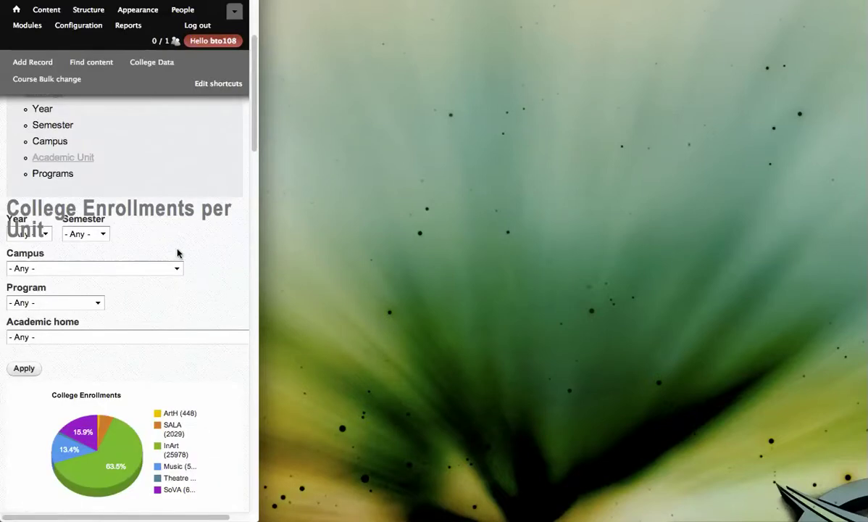
Check the narrow layout, then set the Campus filter to University Park
scroll(174, 251, "down", 3)
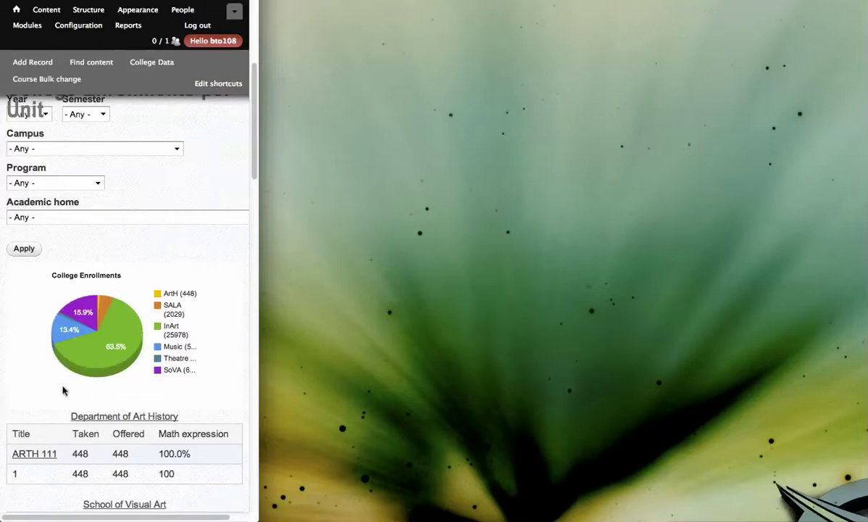
scroll(62, 390, "down", 18)
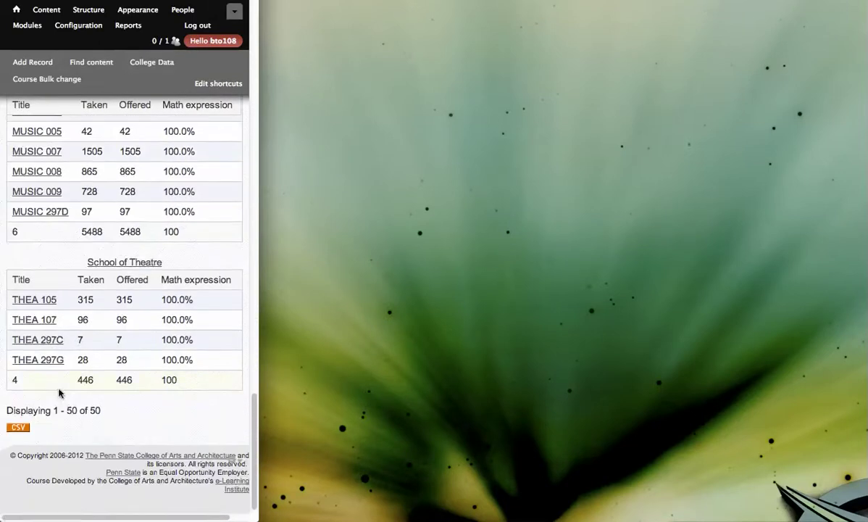
scroll(106, 445, "up", 10)
scroll(105, 451, "up", 11)
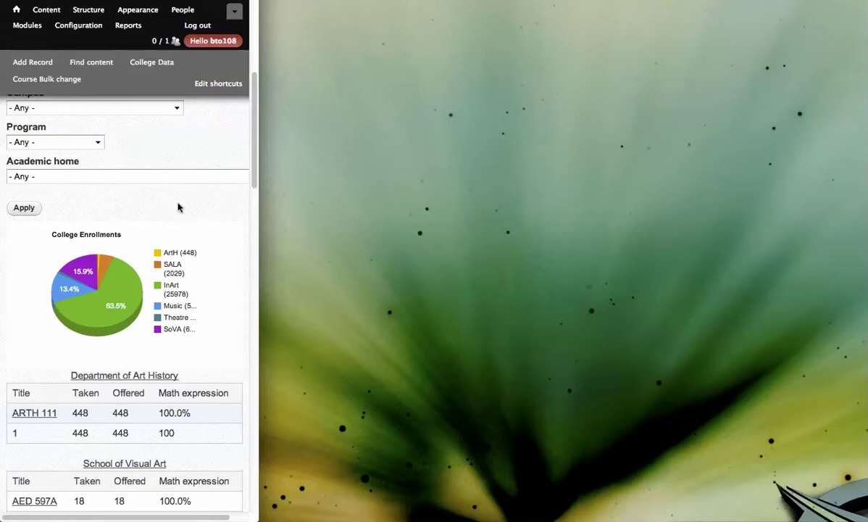
scroll(149, 219, "up", 3)
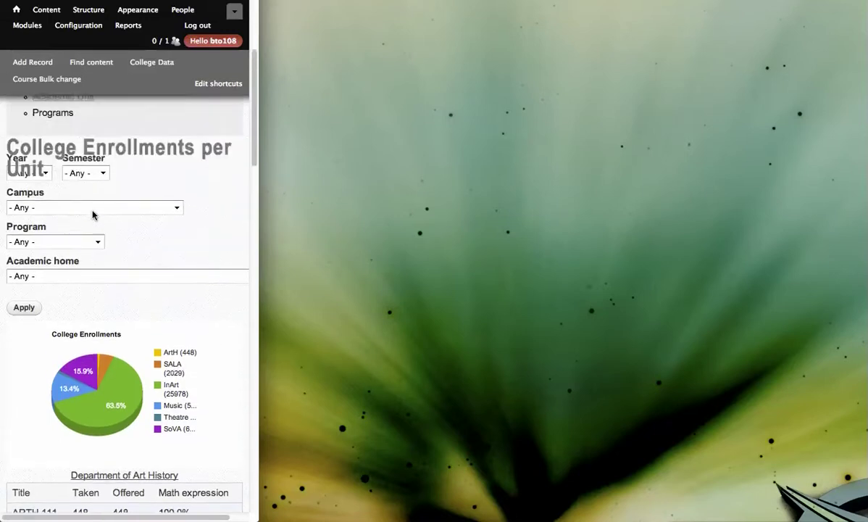
left_click(100, 205)
left_click(101, 229)
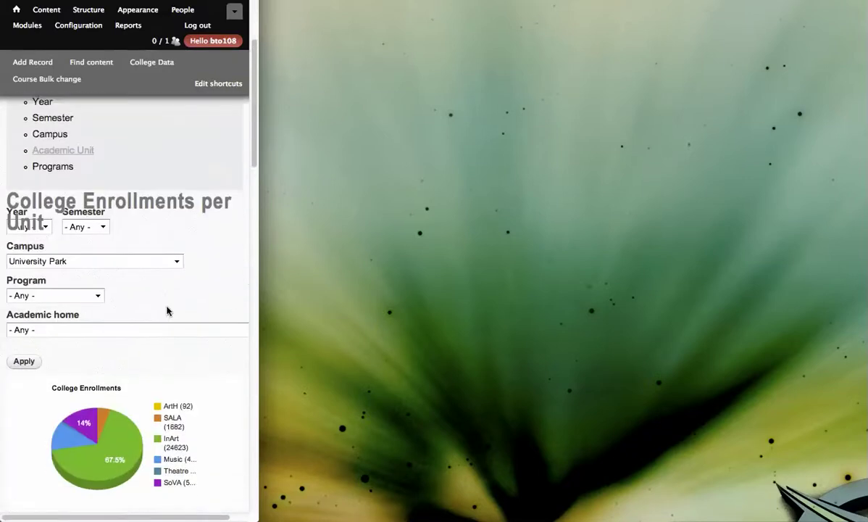
Widen the browser window back to full width
scroll(167, 310, "up", 2)
scroll(130, 313, "down", 1)
left_click_drag(249, 269, 615, 308)
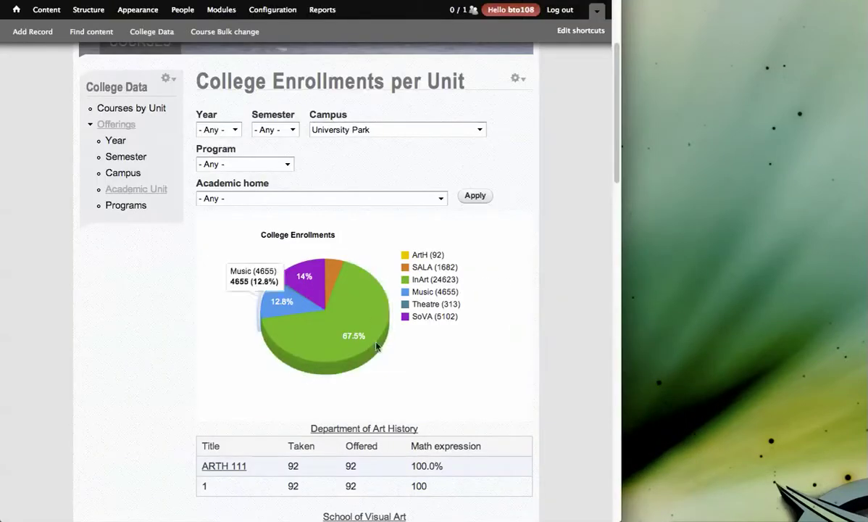
Go through Courses Overview to the Course Bulk Operations page listing courses, units and programs
scroll(507, 330, "up", 4)
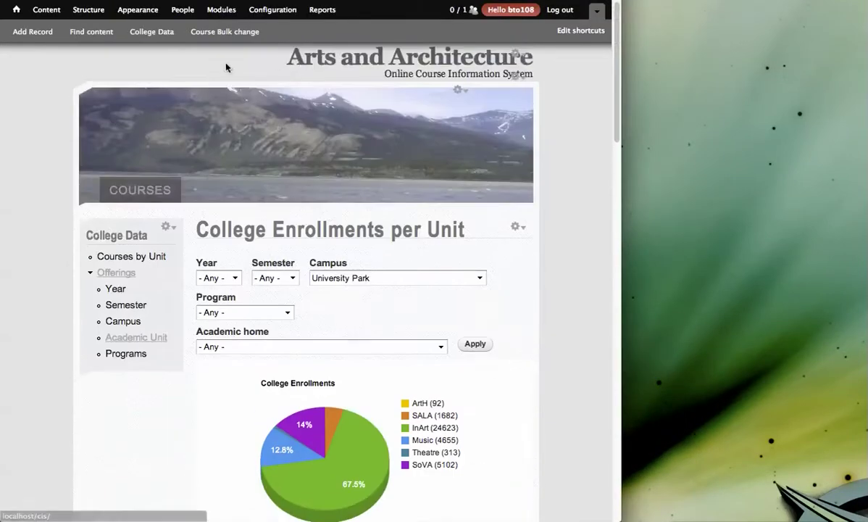
left_click(137, 188)
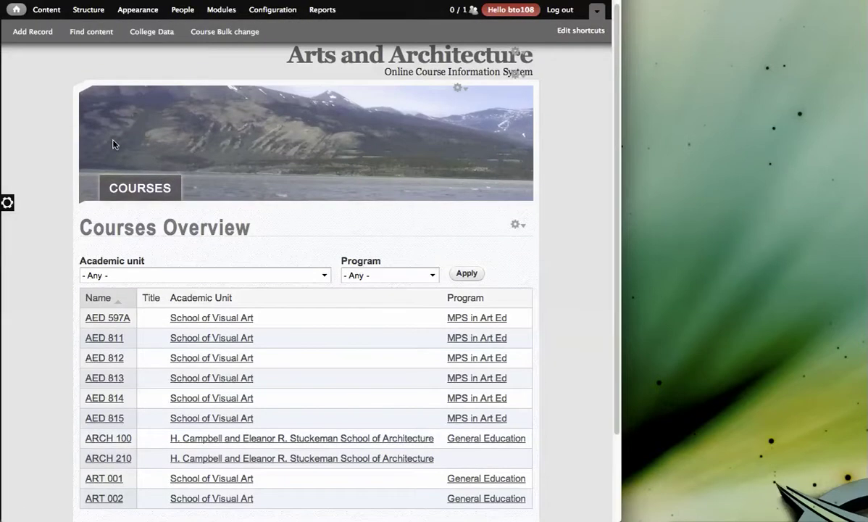
left_click(217, 32)
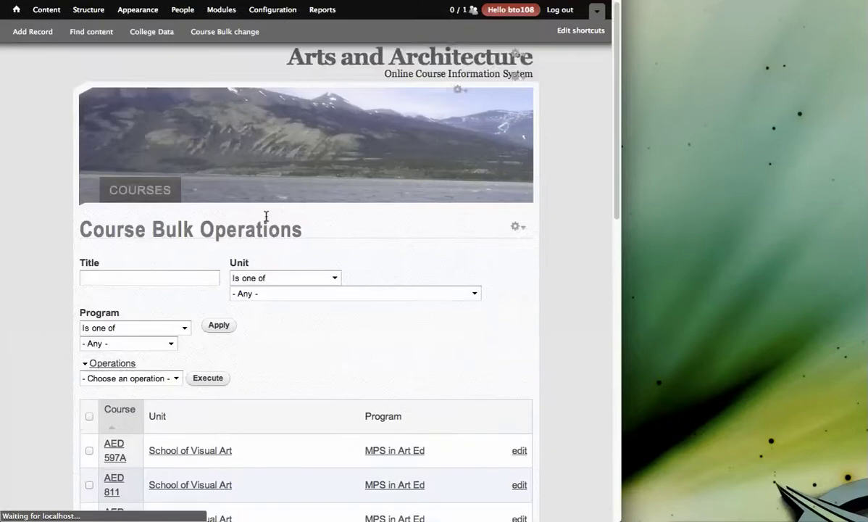
scroll(266, 215, "down", 5)
scroll(103, 254, "down", 4)
scroll(142, 305, "up", 8)
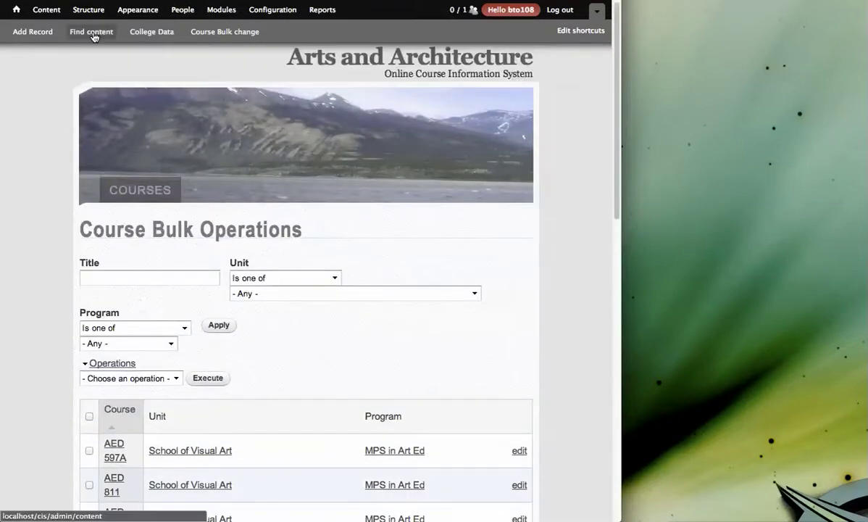
mouse_move(88, 18)
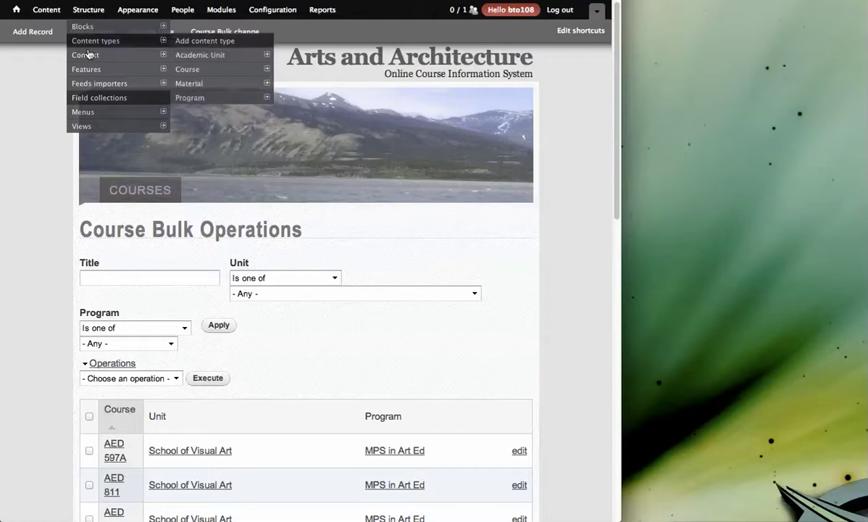
View the fields inside the field_offerings field collection
left_click(108, 97)
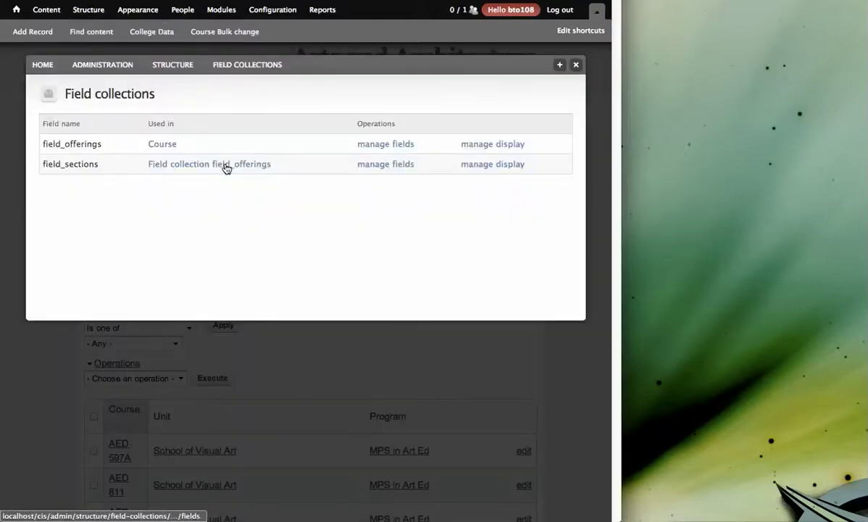
left_click(378, 145)
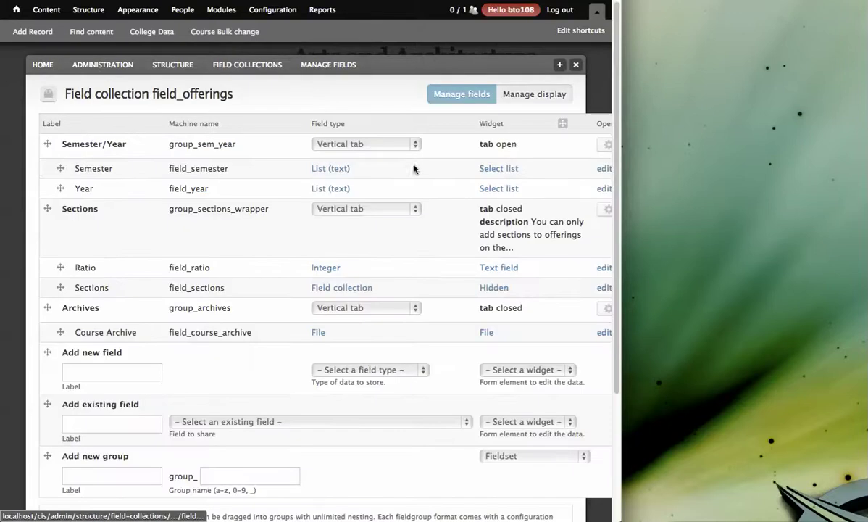
left_click(576, 65)
Open Academic Unit's Unit Head field settings and review its Update and View access grants
mouse_move(87, 10)
mouse_move(98, 58)
mouse_move(110, 41)
mouse_move(203, 58)
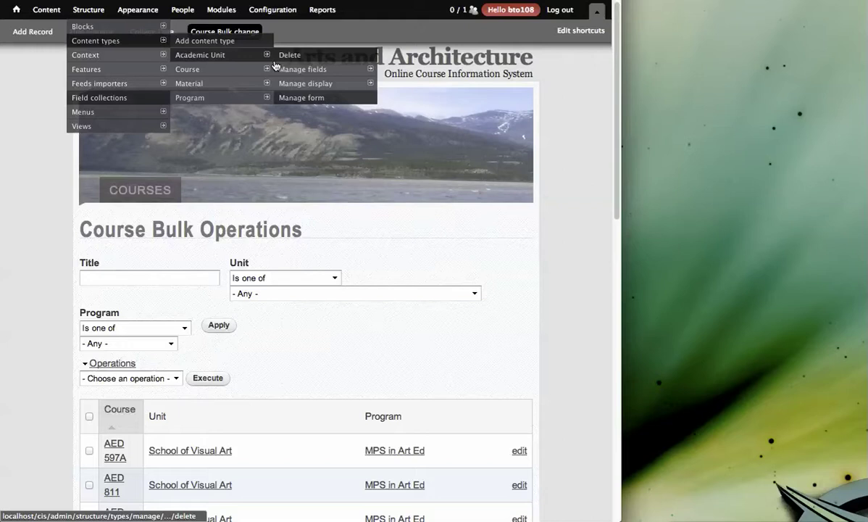
mouse_move(310, 71)
mouse_move(405, 111)
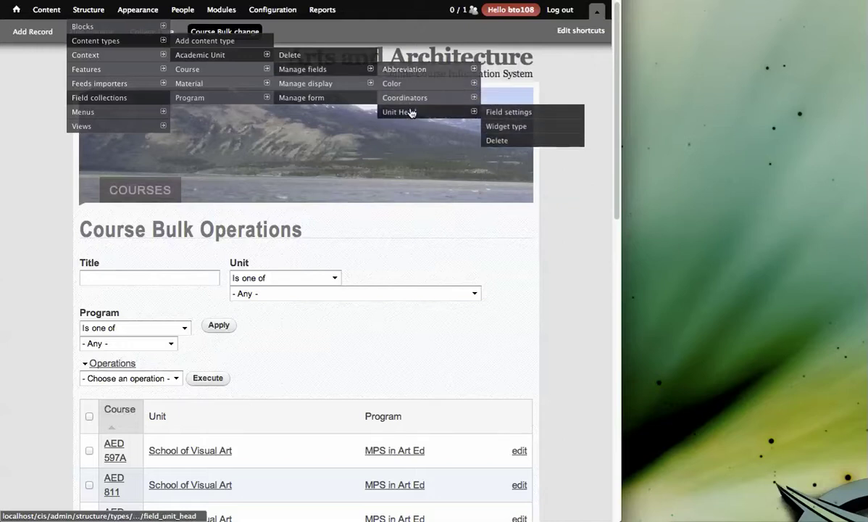
left_click(409, 113)
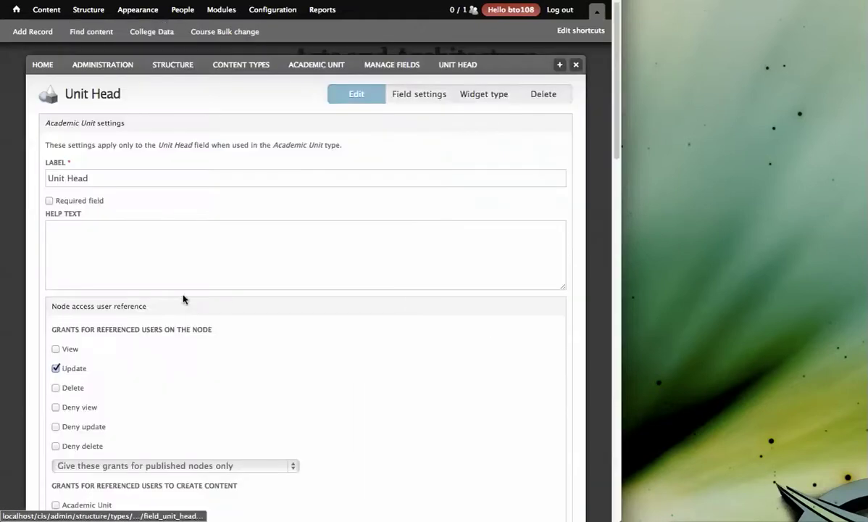
scroll(230, 193, "down", 2)
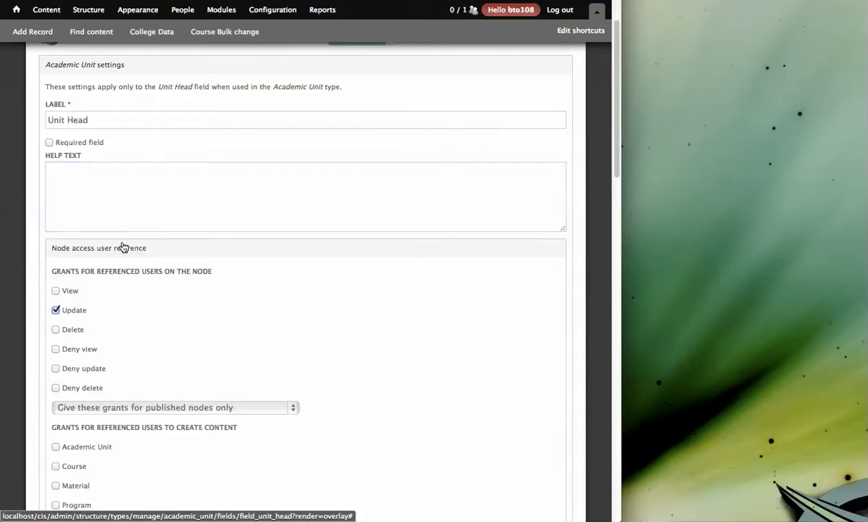
scroll(243, 210, "down", 1)
scroll(230, 219, "down", 1)
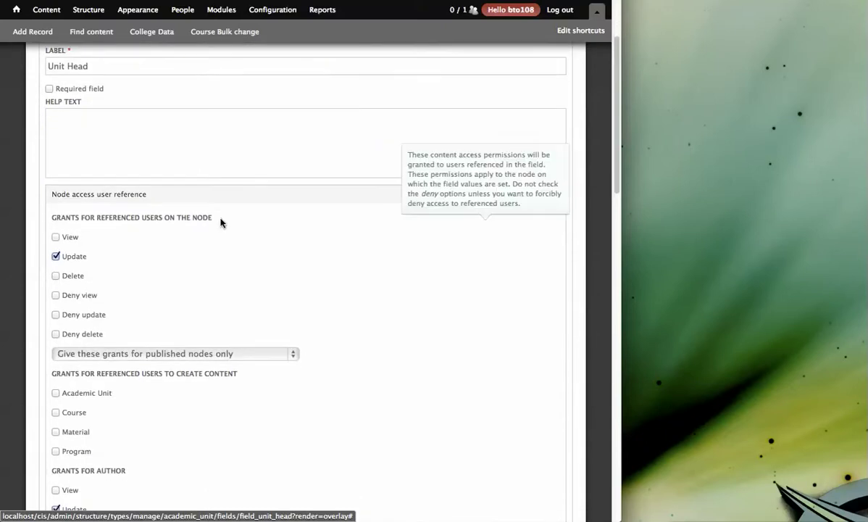
scroll(211, 226, "down", 1)
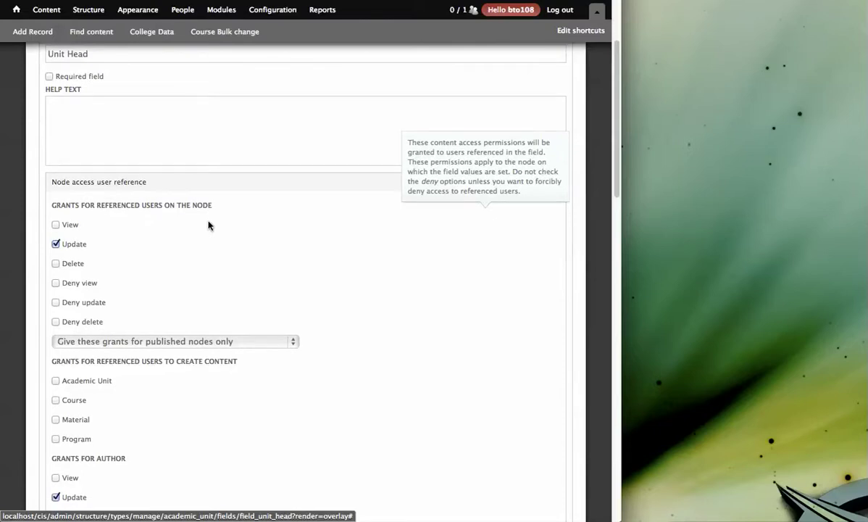
scroll(188, 241, "down", 1)
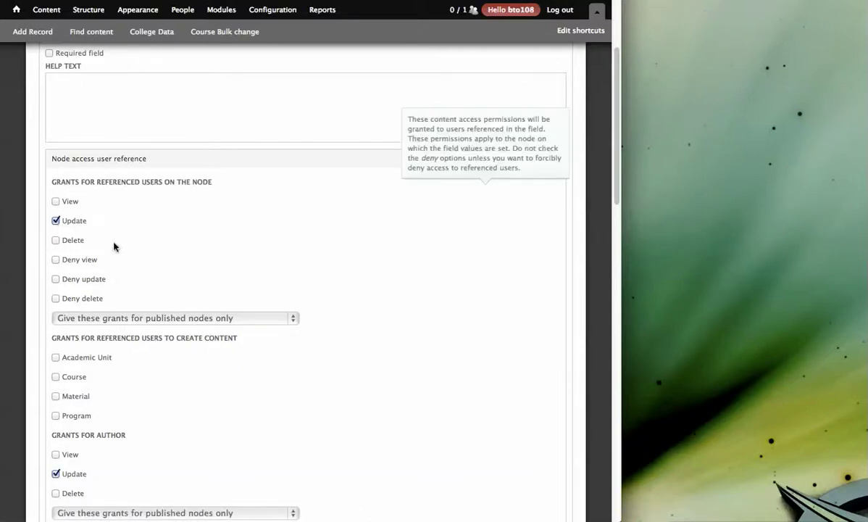
scroll(113, 247, "down", 6)
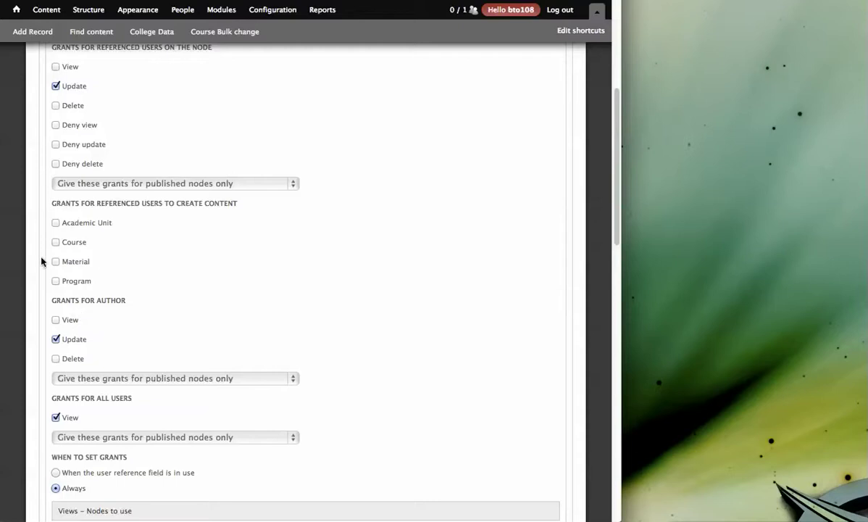
scroll(42, 262, "down", 3)
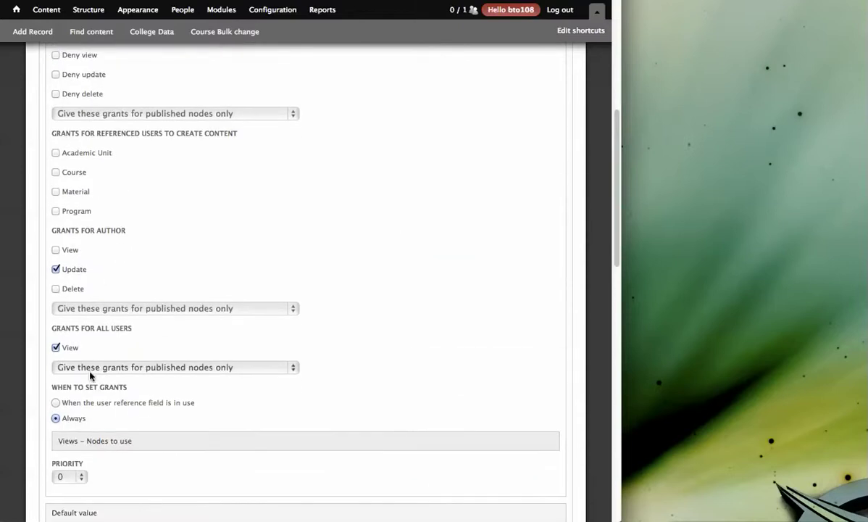
scroll(363, 319, "up", 15)
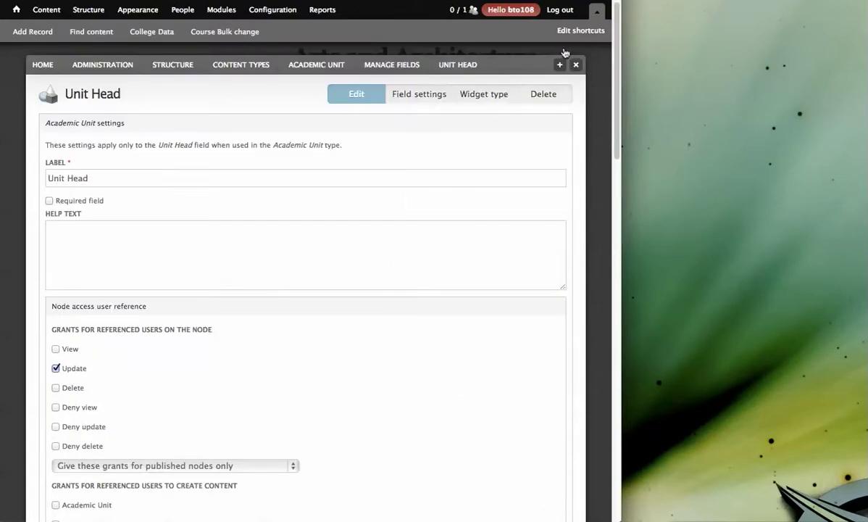
Open the Course type's Academic home field and review its view and update grants from referenced nodes
left_click(576, 65)
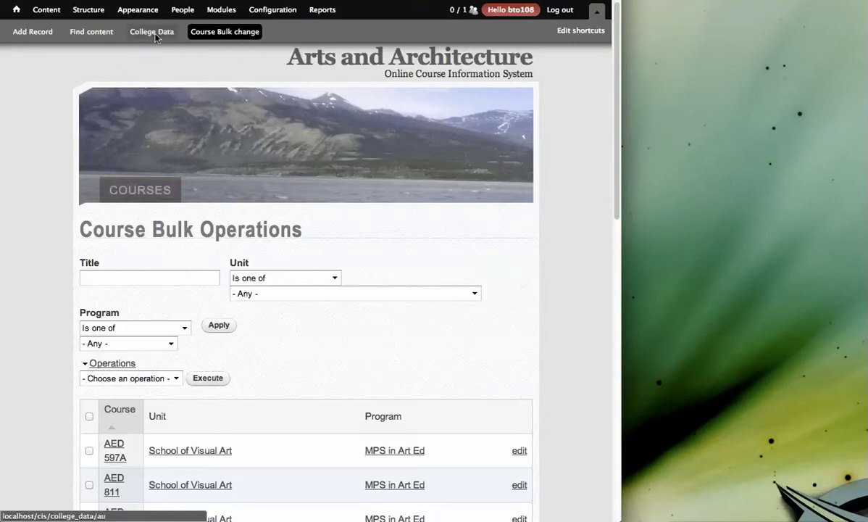
mouse_move(105, 41)
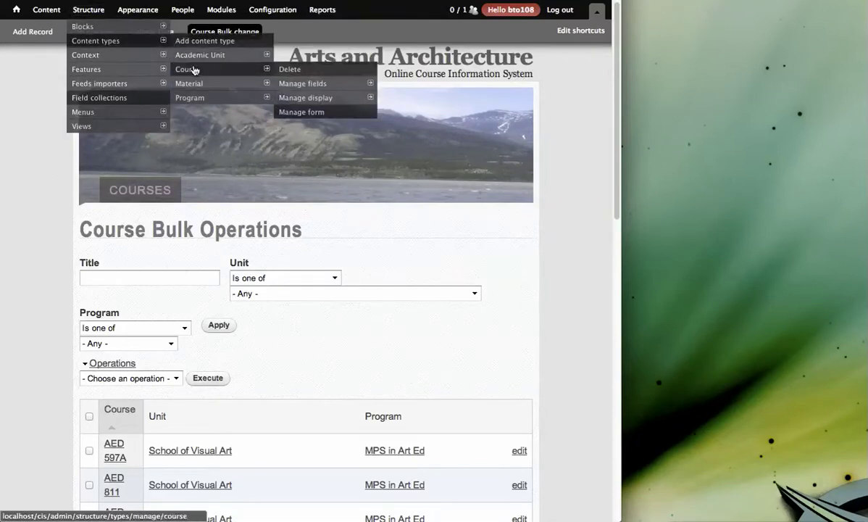
mouse_move(201, 73)
left_click(310, 85)
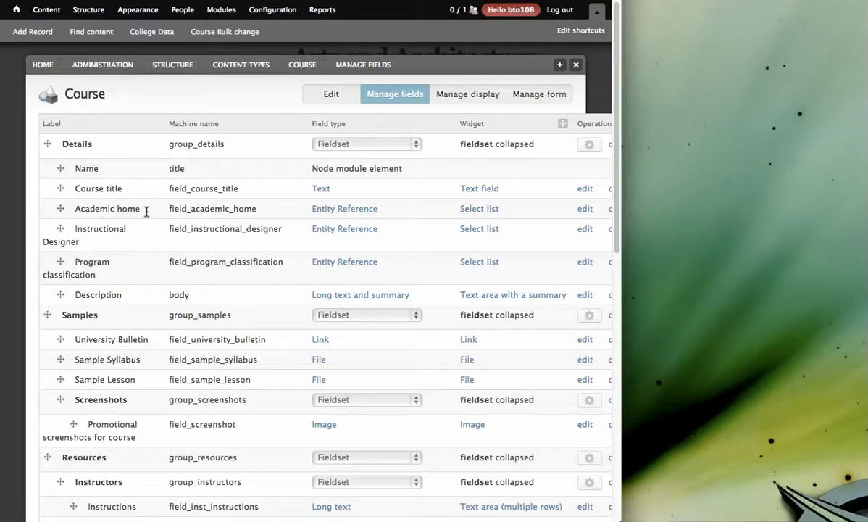
left_click(585, 211)
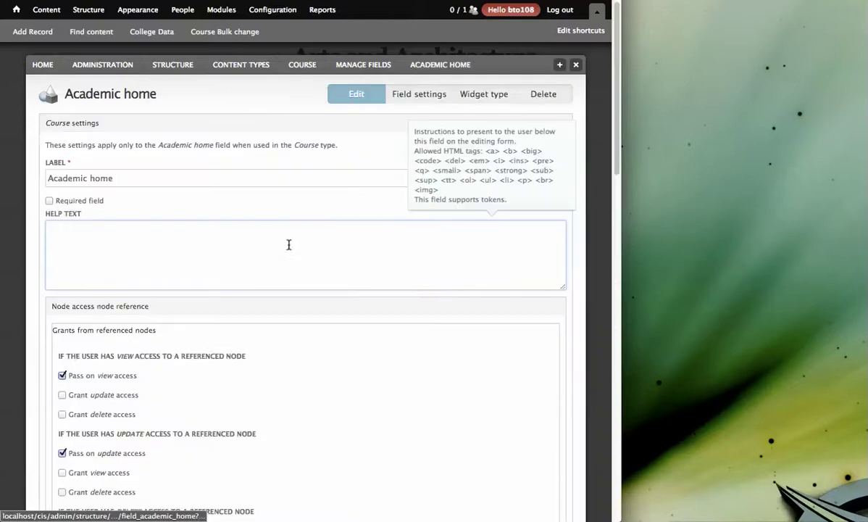
scroll(242, 257, "down", 2)
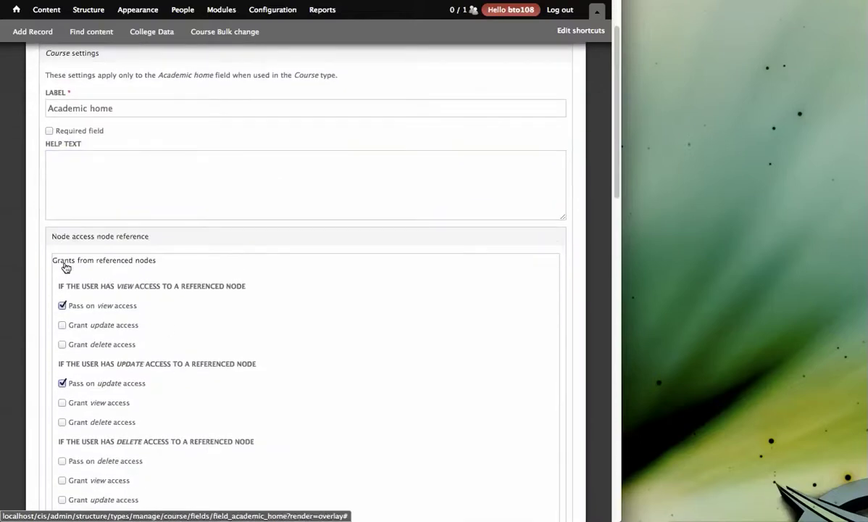
scroll(279, 267, "down", 1)
scroll(278, 266, "down", 3)
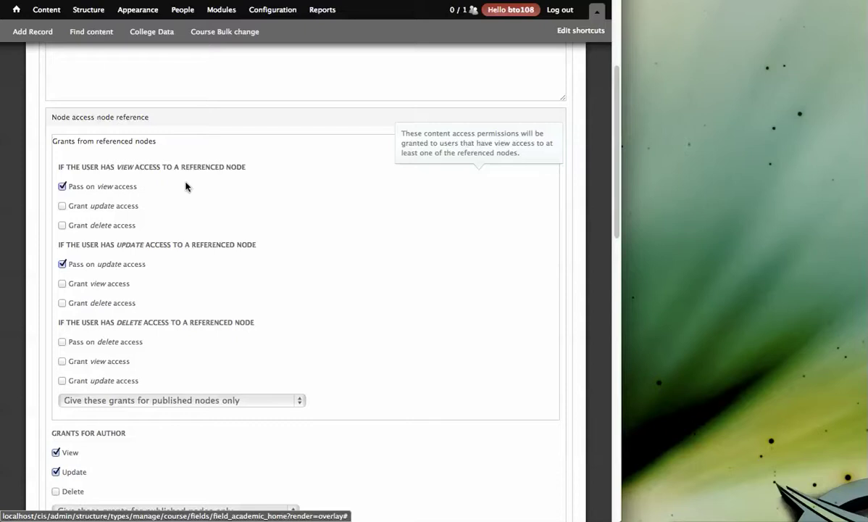
scroll(207, 210, "down", 1)
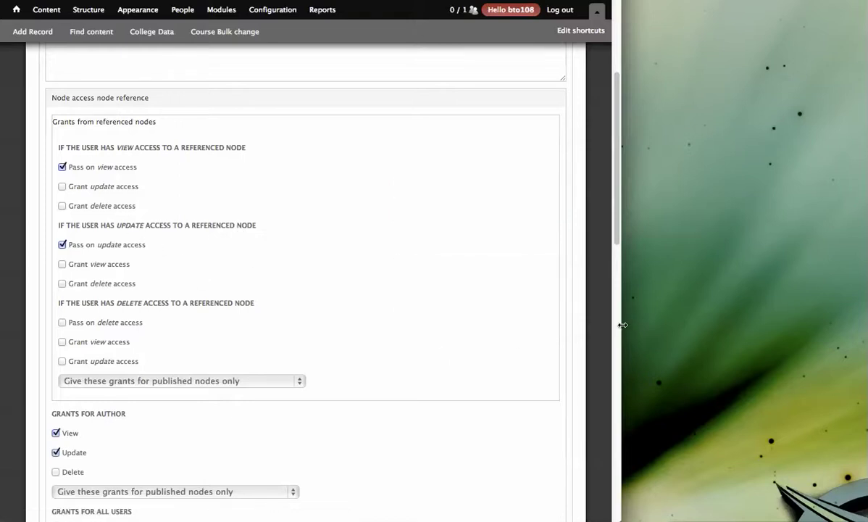
left_click_drag(623, 326, 865, 334)
scroll(353, 349, "up", 3)
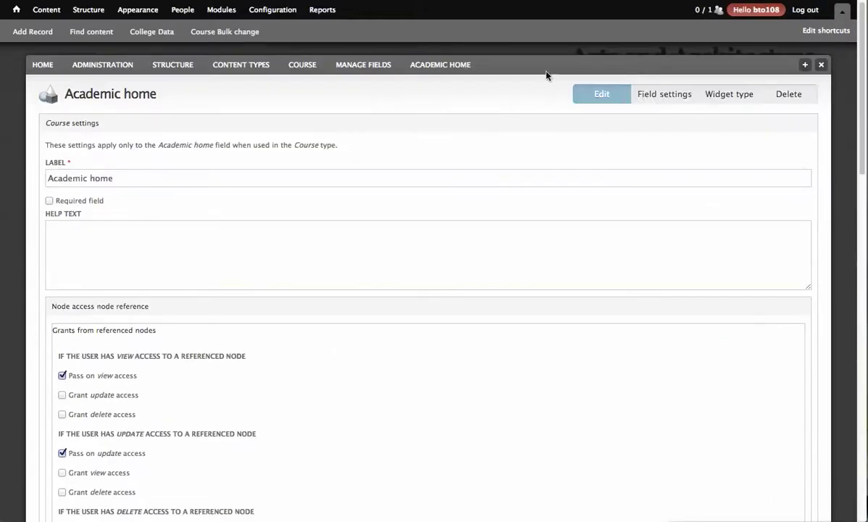
Open the School of Visual Art unit page and select the unit head's username
left_click(821, 66)
scroll(134, 248, "down", 4)
scroll(133, 253, "down", 2)
left_click(347, 303)
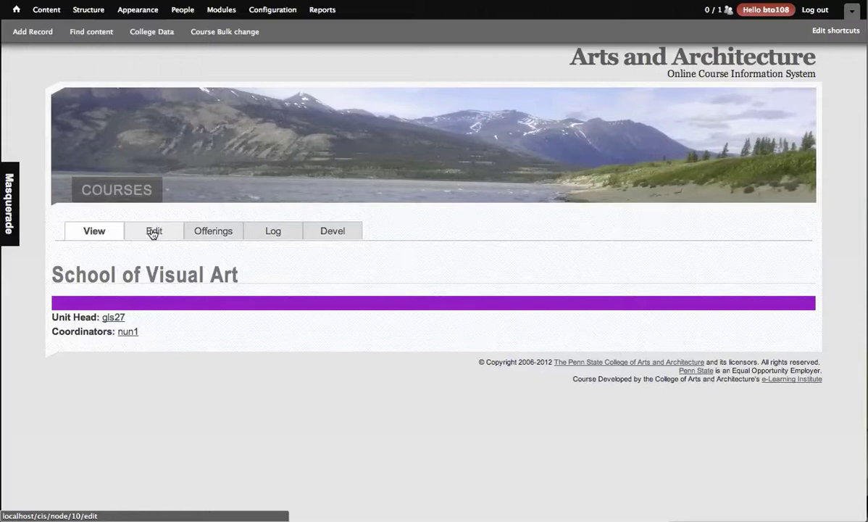
left_click_drag(126, 320, 103, 319)
key("ctrl+c")
Masquerade as the School of Visual Art unit head using the pasted username
left_click(11, 232)
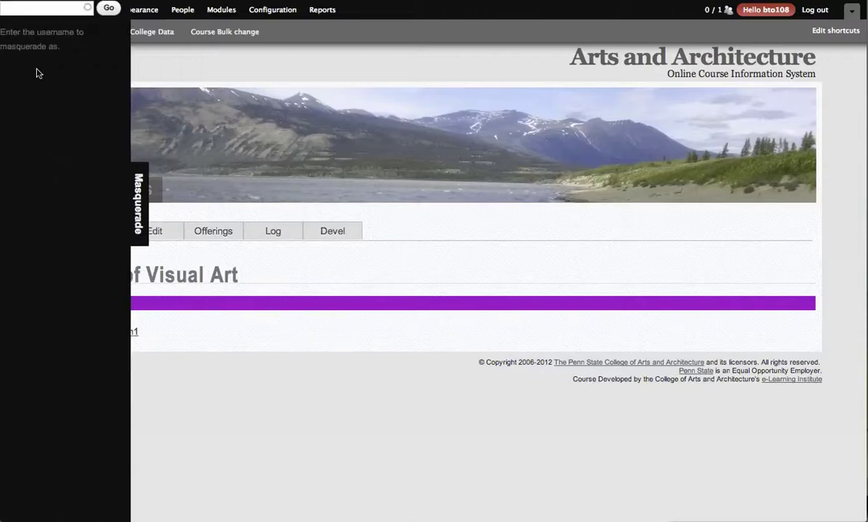
left_click(38, 8)
key("ctrl+v")
left_click(21, 23)
left_click(109, 8)
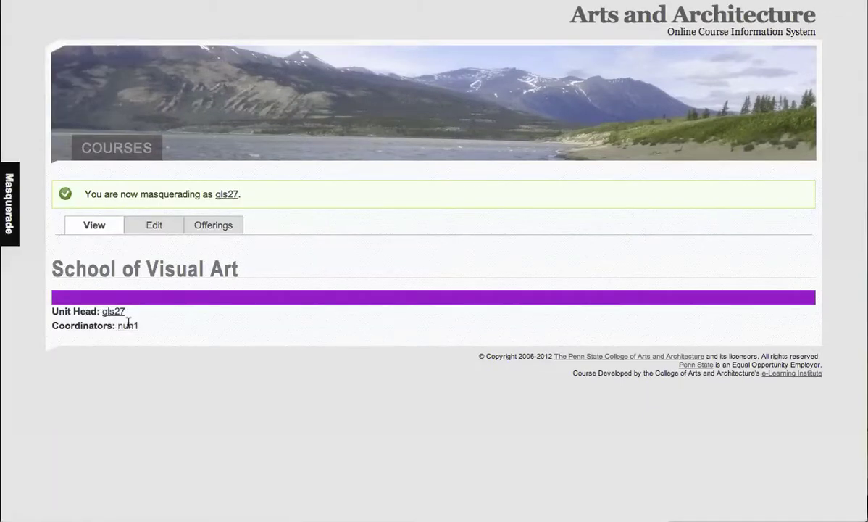
Try editing the unit, then view ARCH 100 and the School of Architecture pages
left_click(153, 231)
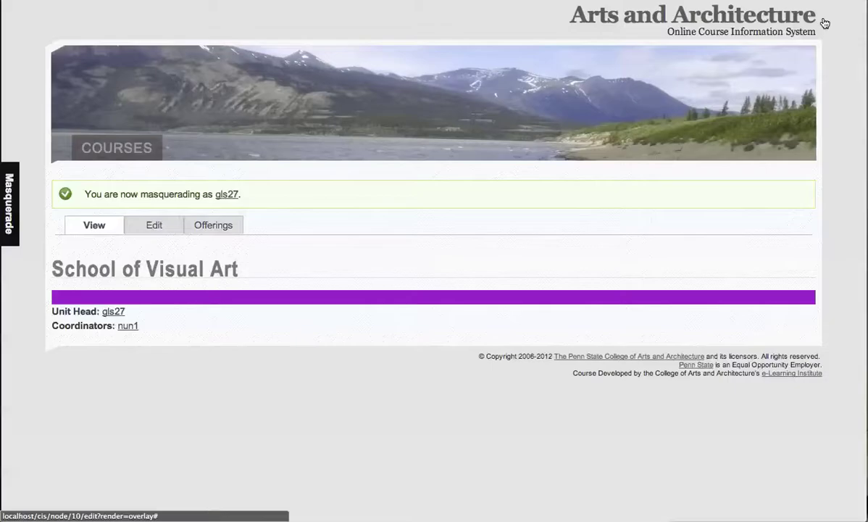
left_click(821, 22)
left_click(122, 143)
scroll(109, 170, "down", 1)
left_click(75, 364)
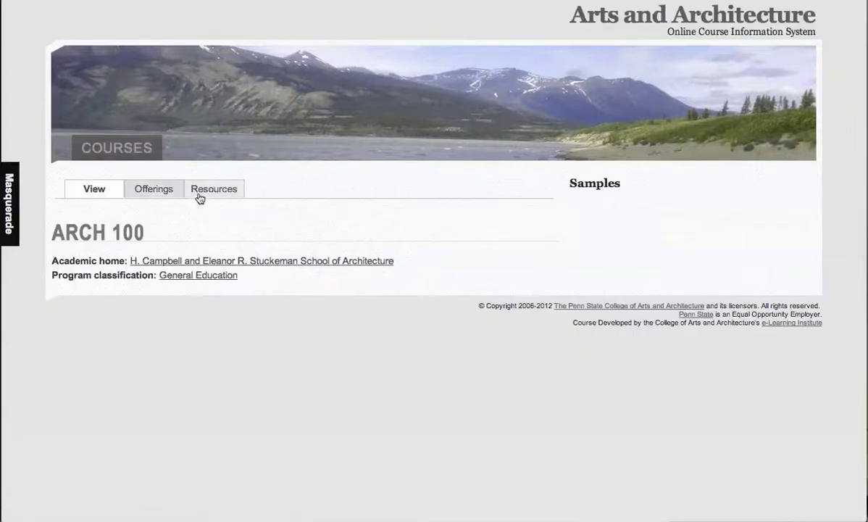
key("BackSpace")
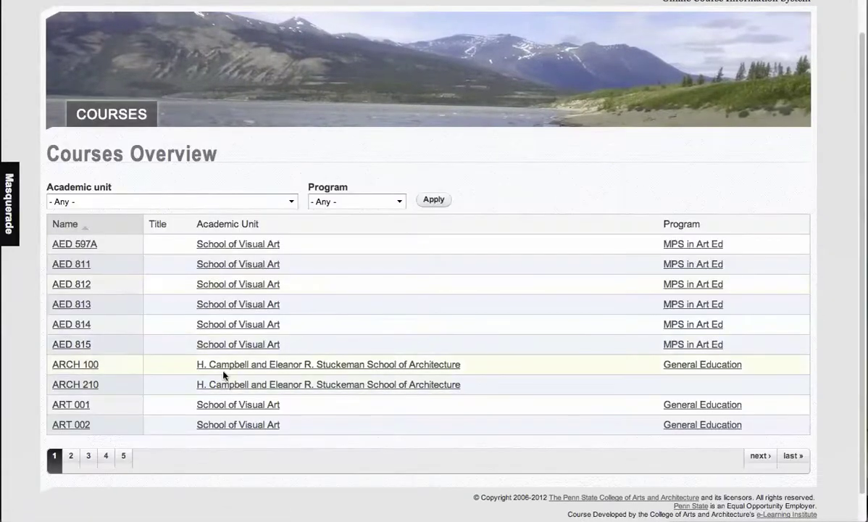
left_click(227, 369)
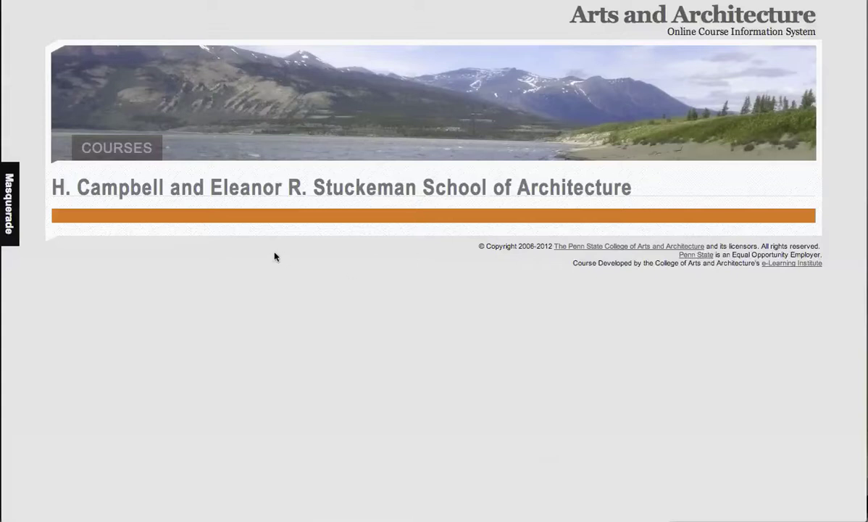
key("BackSpace")
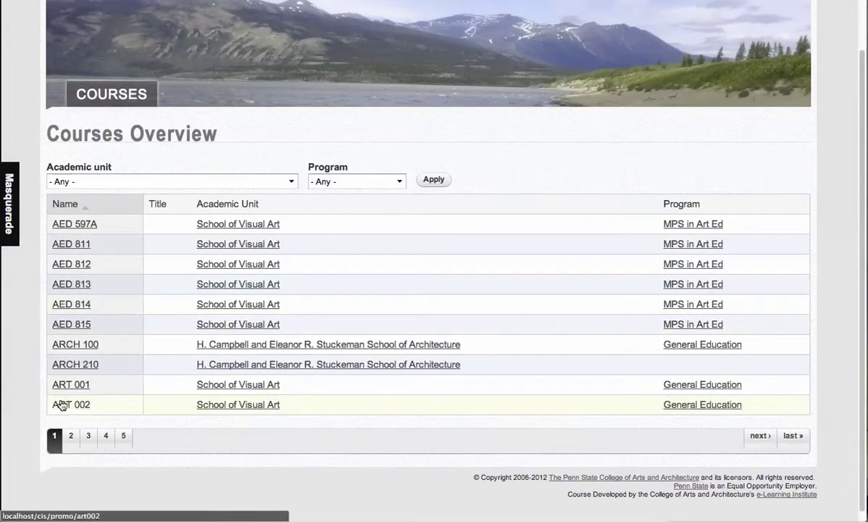
Confirm ART 002 opens for editing, then stop masquerading
left_click(61, 404)
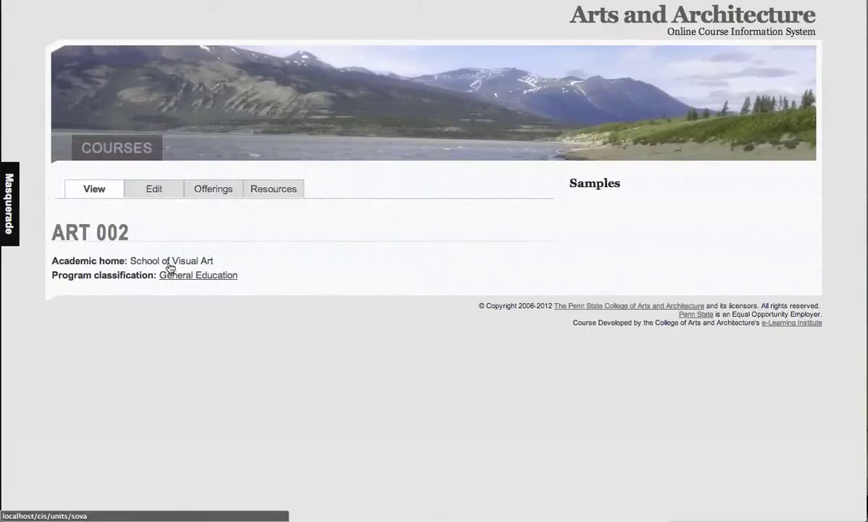
left_click(154, 188)
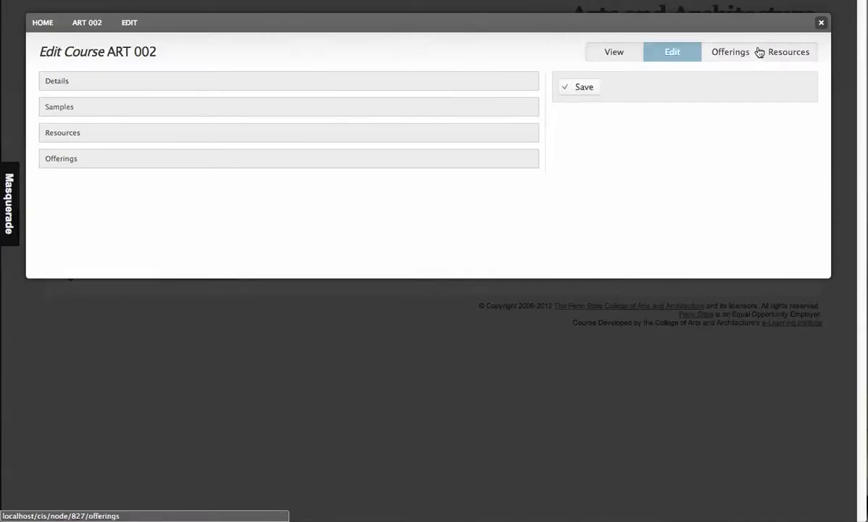
left_click(821, 22)
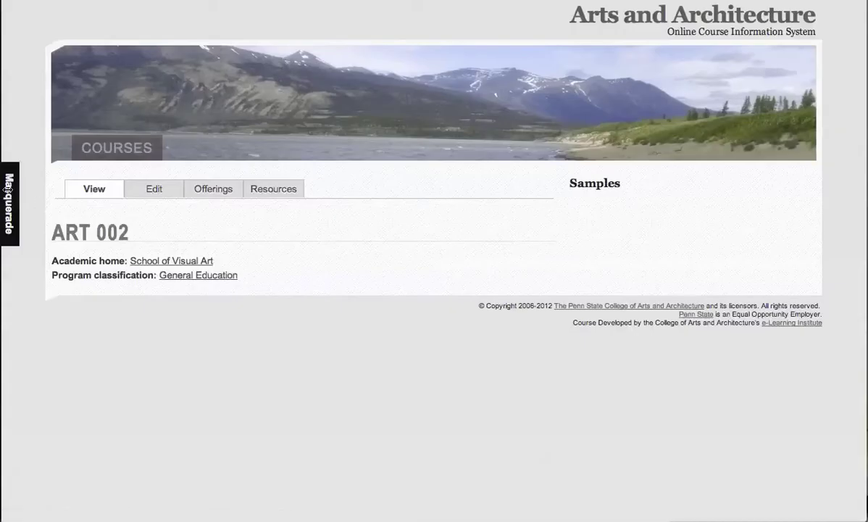
left_click(9, 187)
left_click(35, 48)
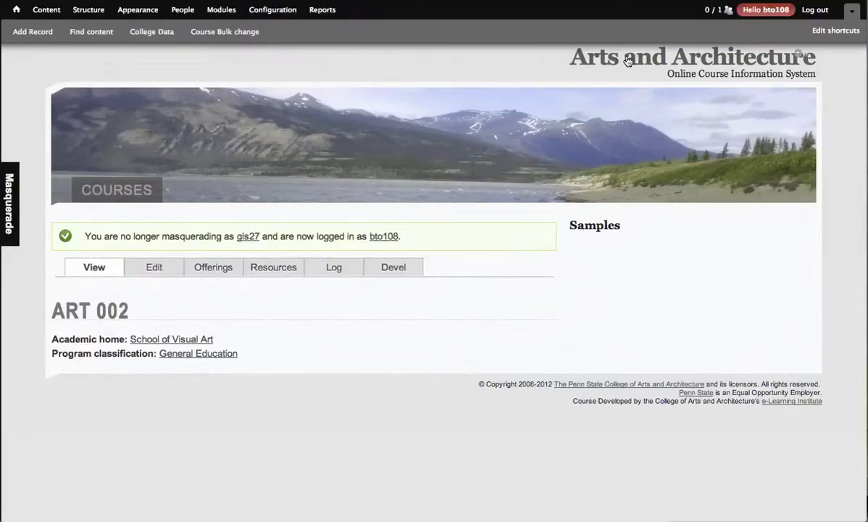
Open page 5 of the Courses Overview, listing MUSIC 005 through THEA 297G with their academic units
left_click(589, 58)
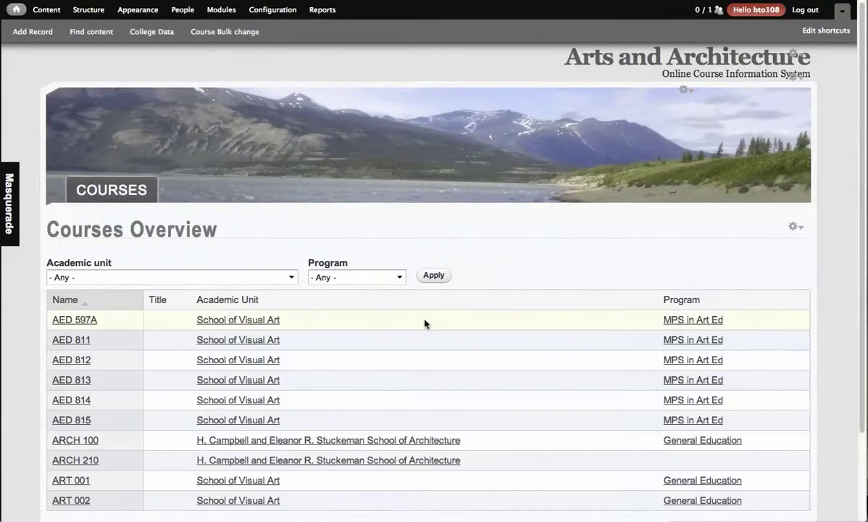
scroll(426, 324, "down", 3)
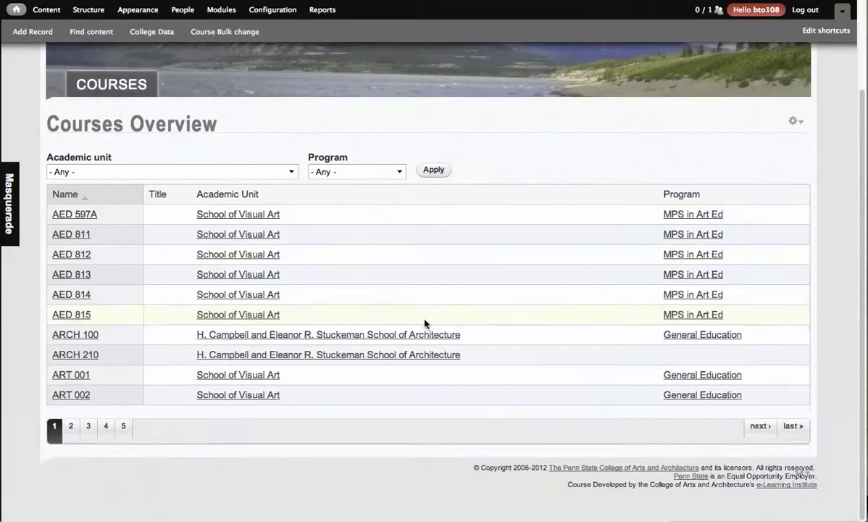
left_click(123, 426)
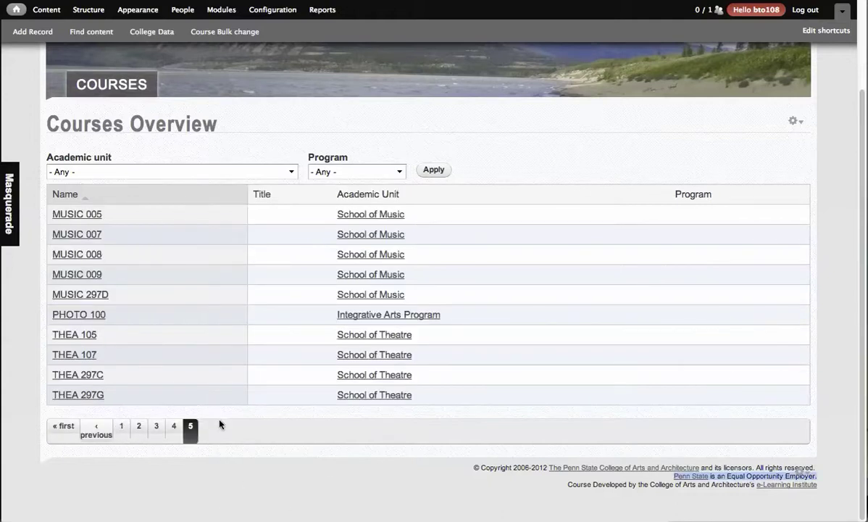
left_click(239, 470)
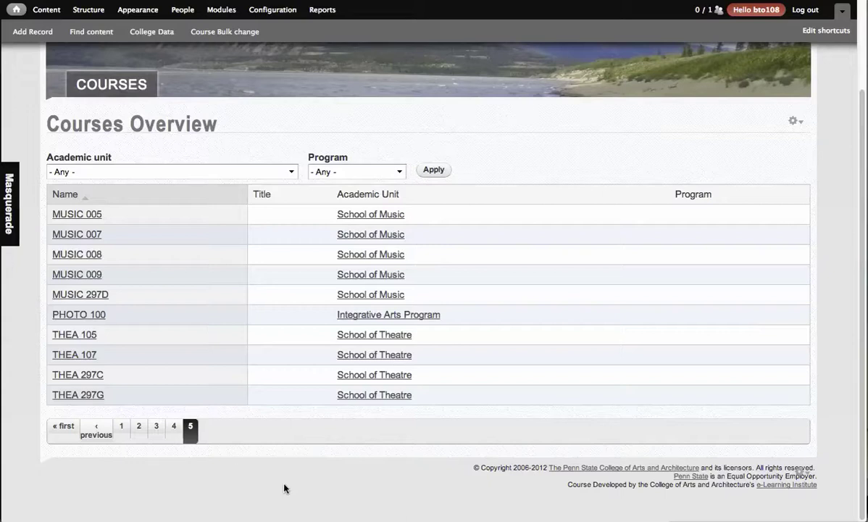
scroll(284, 489, "up", 3)
scroll(262, 500, "down", 2)
scroll(246, 475, "down", 1)
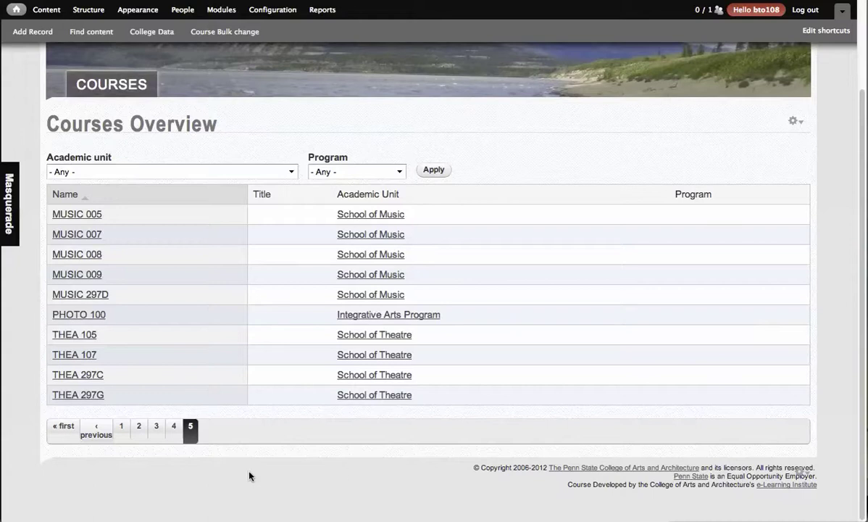